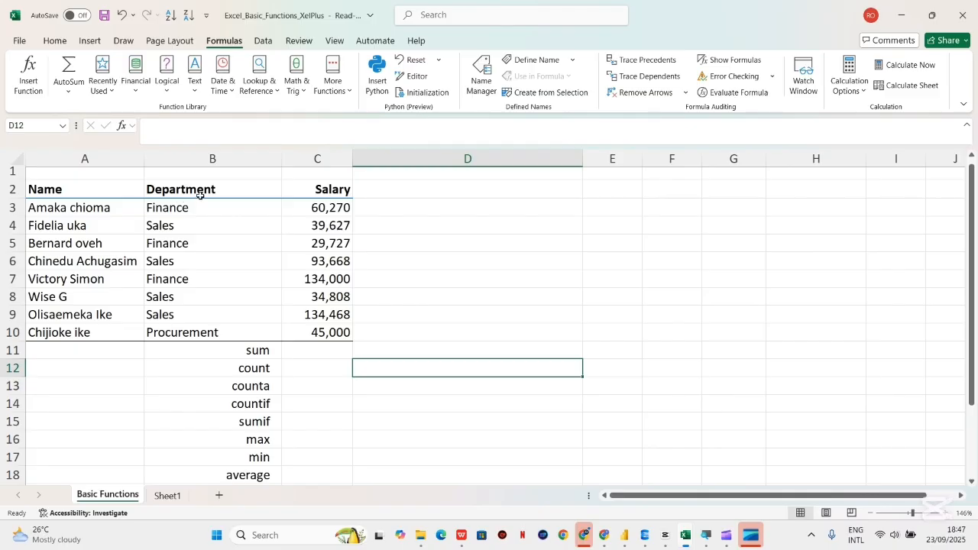
scroll(375, 292, down, 1)
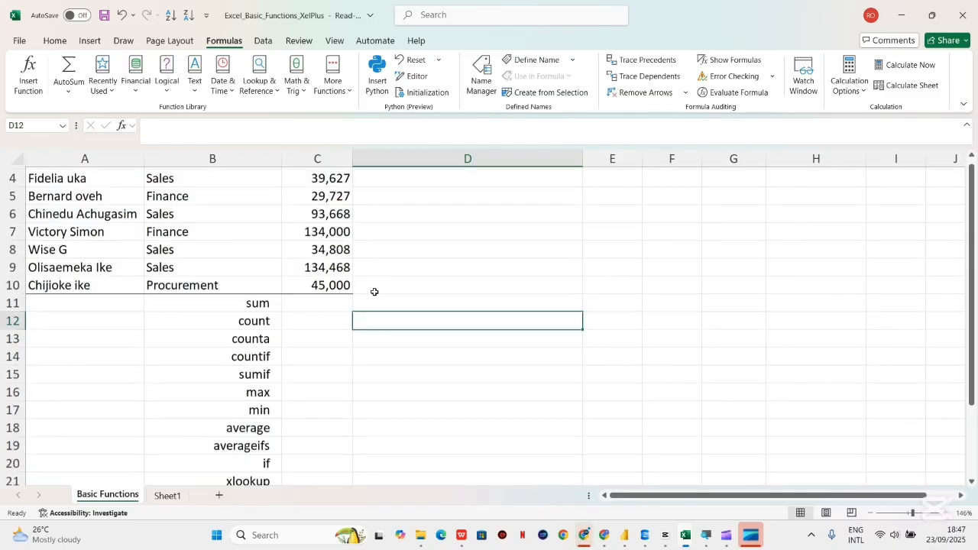
scroll(375, 292, up, 1)
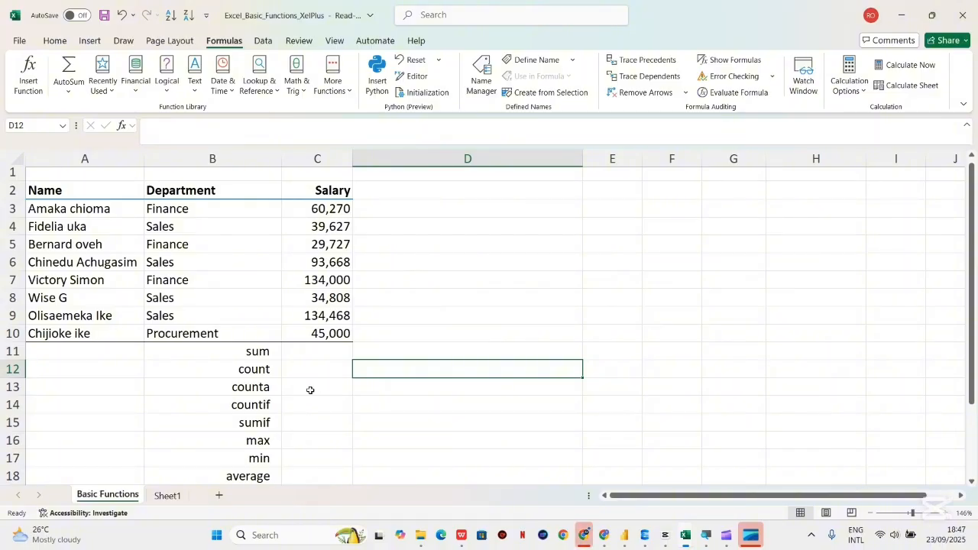
scroll(310, 390, down, 2)
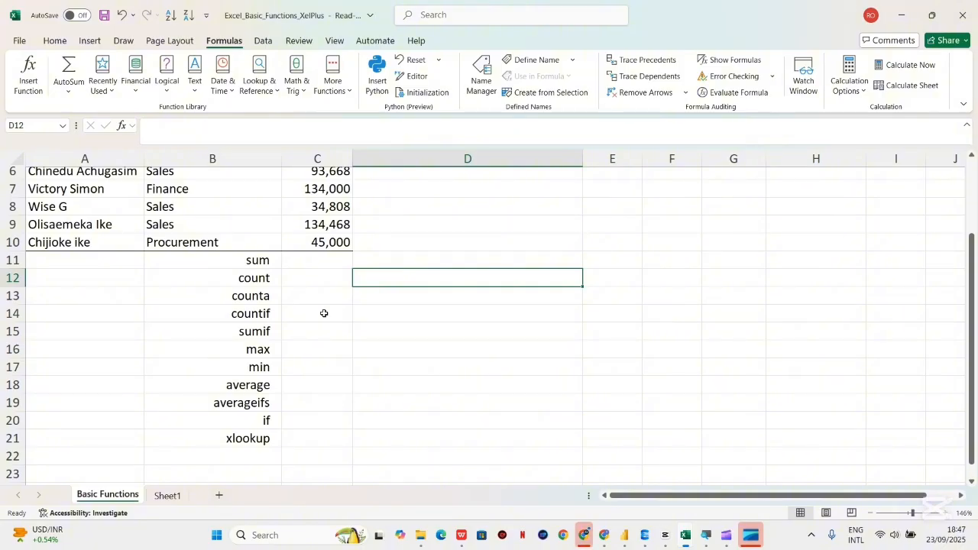
scroll(324, 313, up, 2)
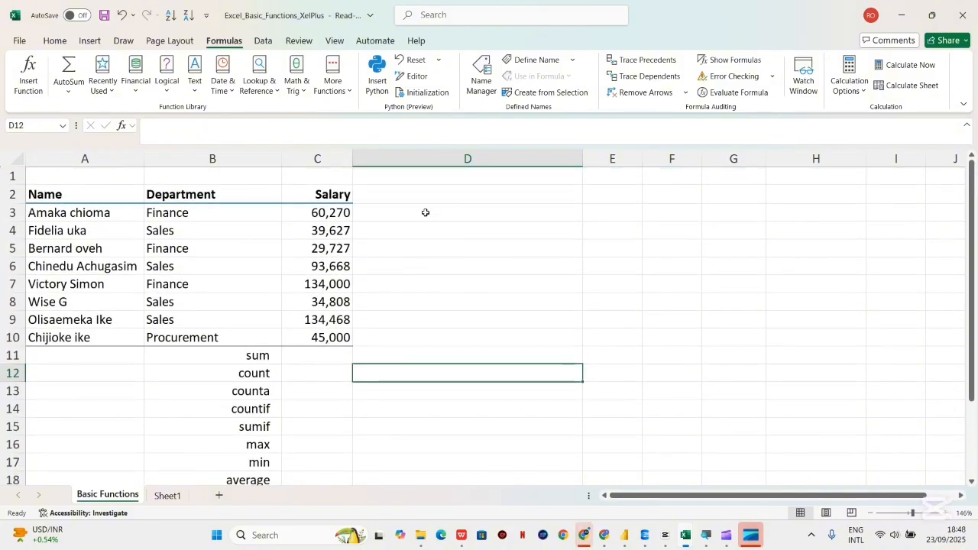
Enter the formula =C3+C5 in cell D3 to add the two Finance salaries.
click(425, 213)
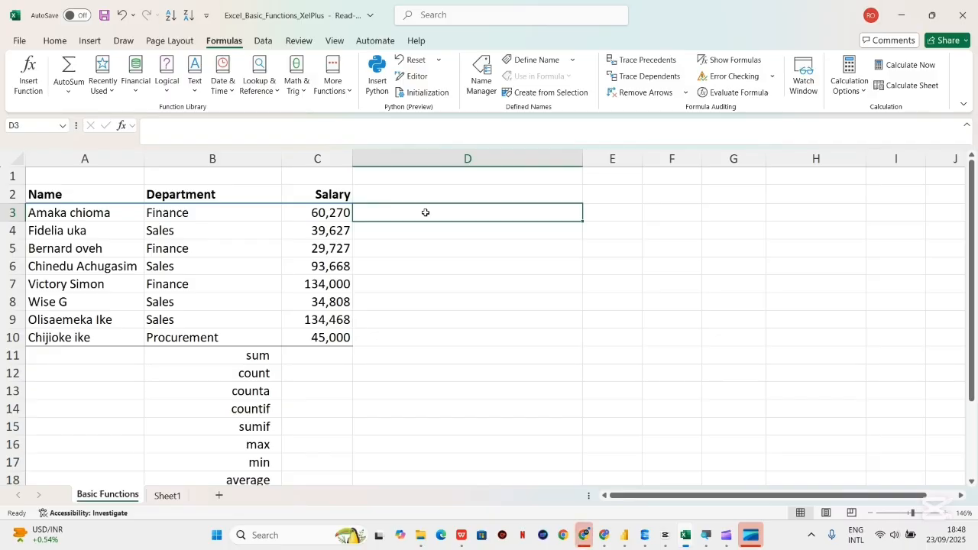
double_click(426, 213)
text(=)
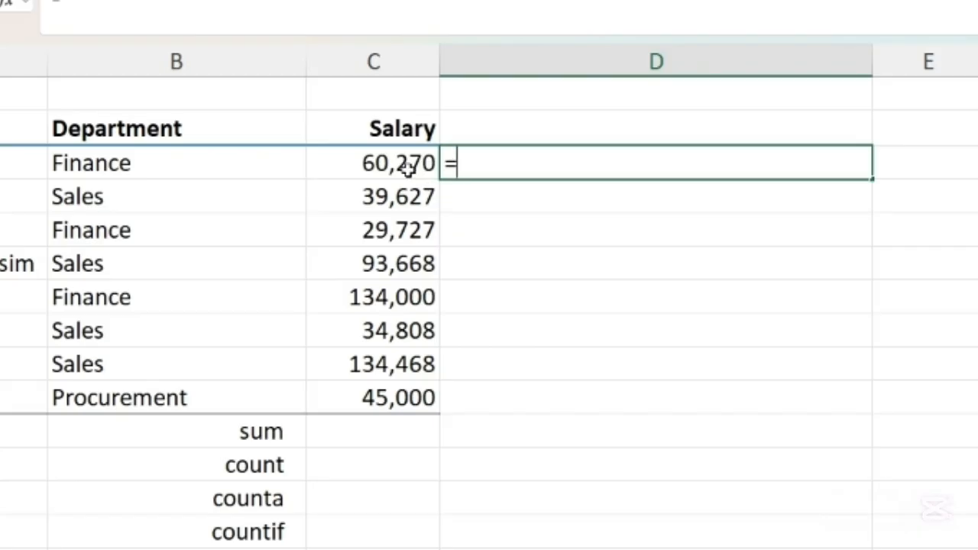
click(336, 214)
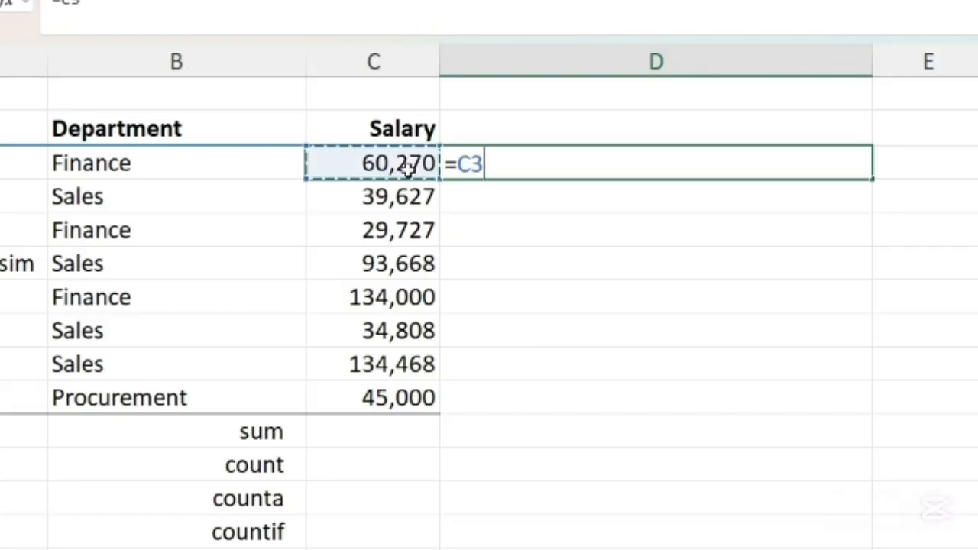
text(+)
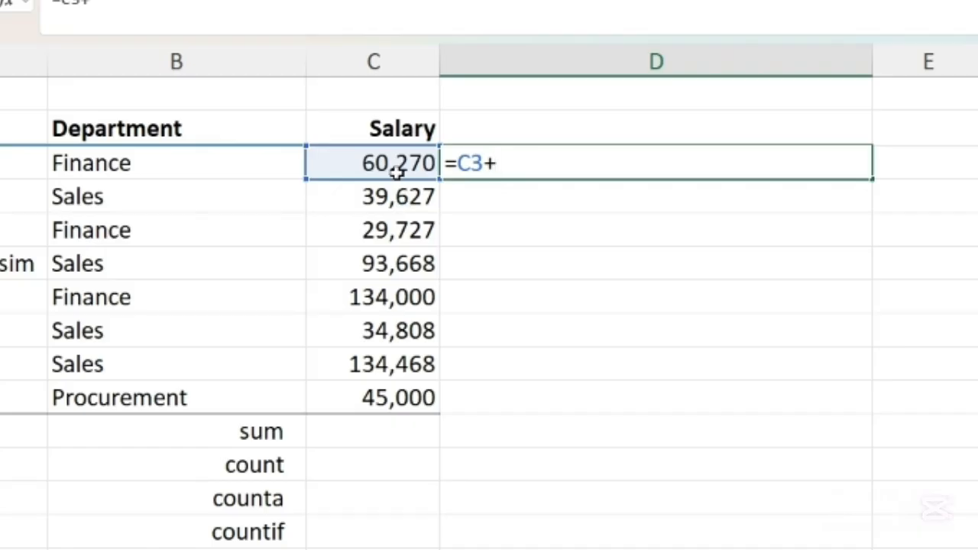
click(401, 234)
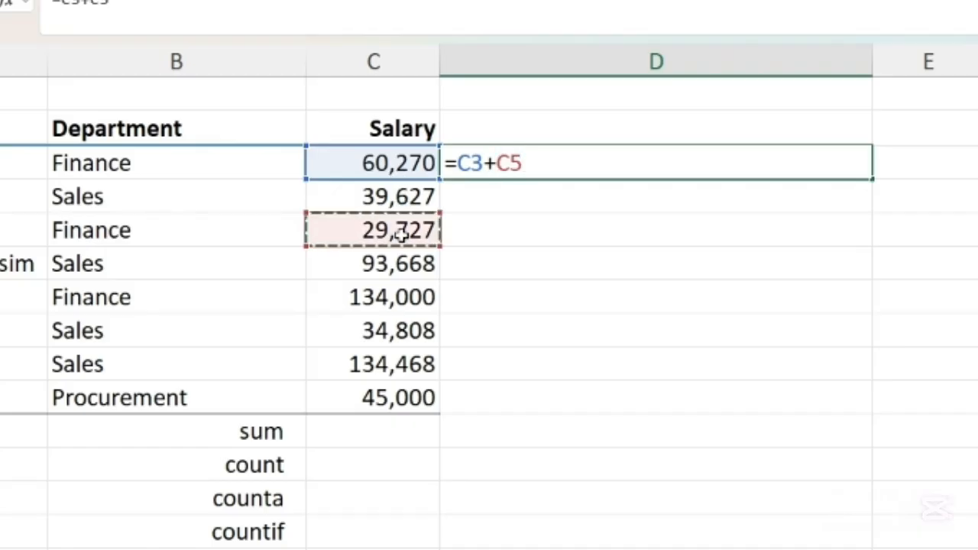
key(Return)
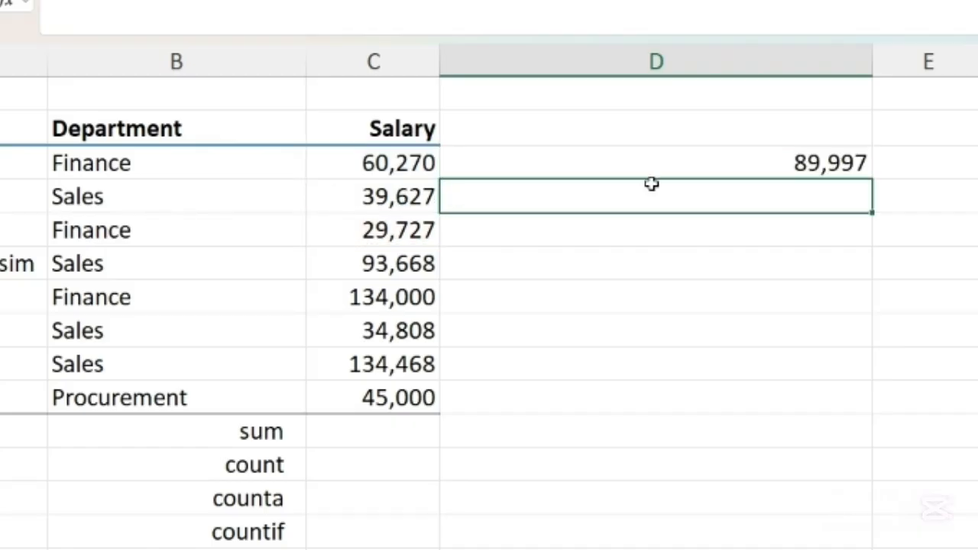
Clear everything after the equals sign in D3's formula and re-enter it manually as =C3+C5.
click(694, 162)
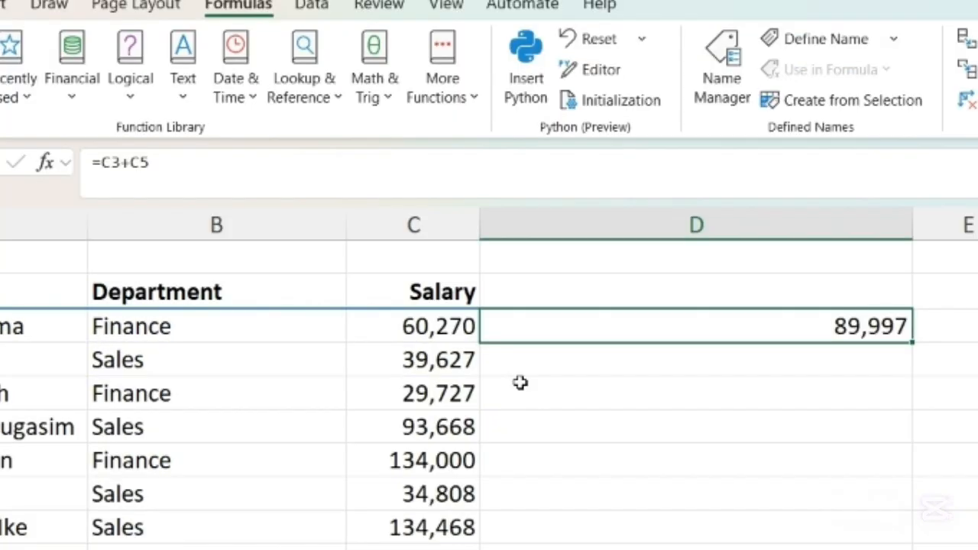
click(149, 164)
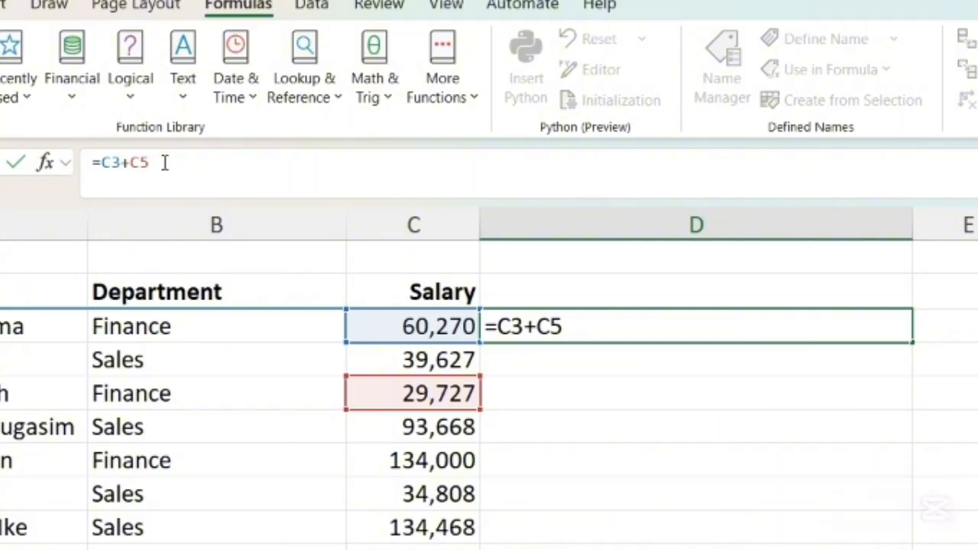
key(BackSpace)
key(BackSpace)
key(BackSpace)
key(BackSpace)
key(BackSpace)
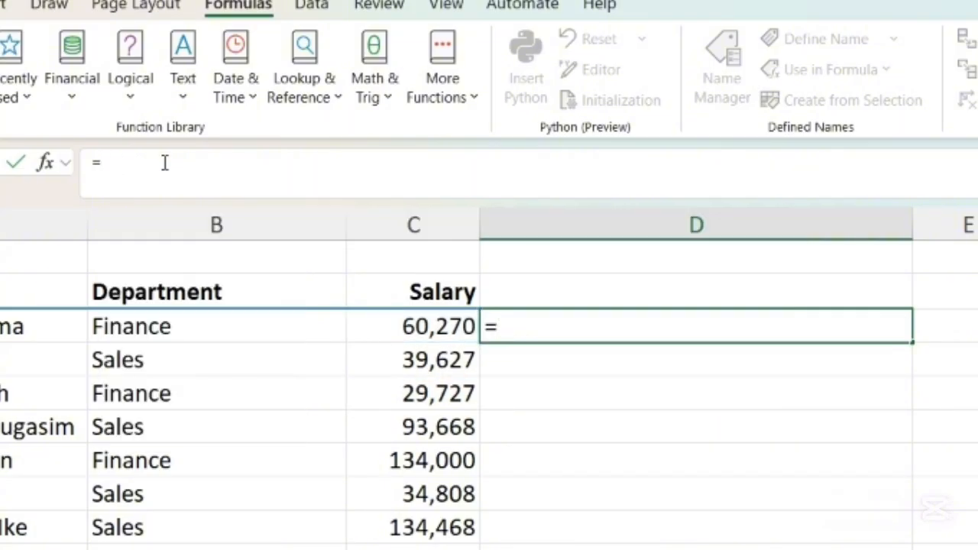
text(C3)
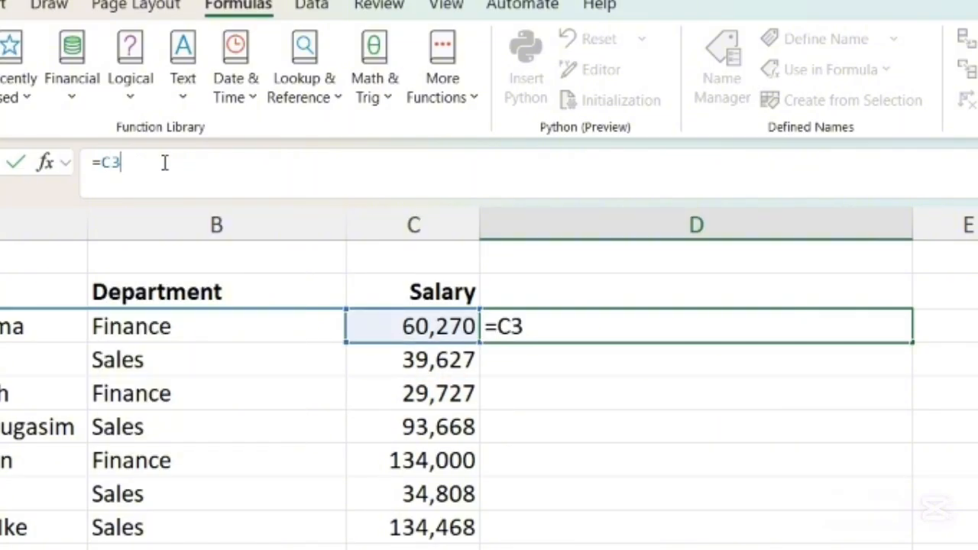
text(+C5)
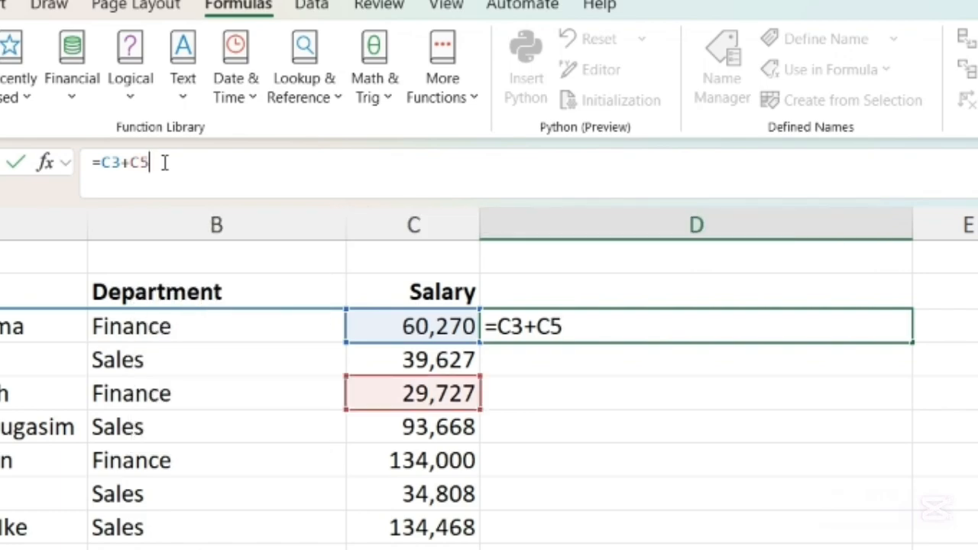
key(Return)
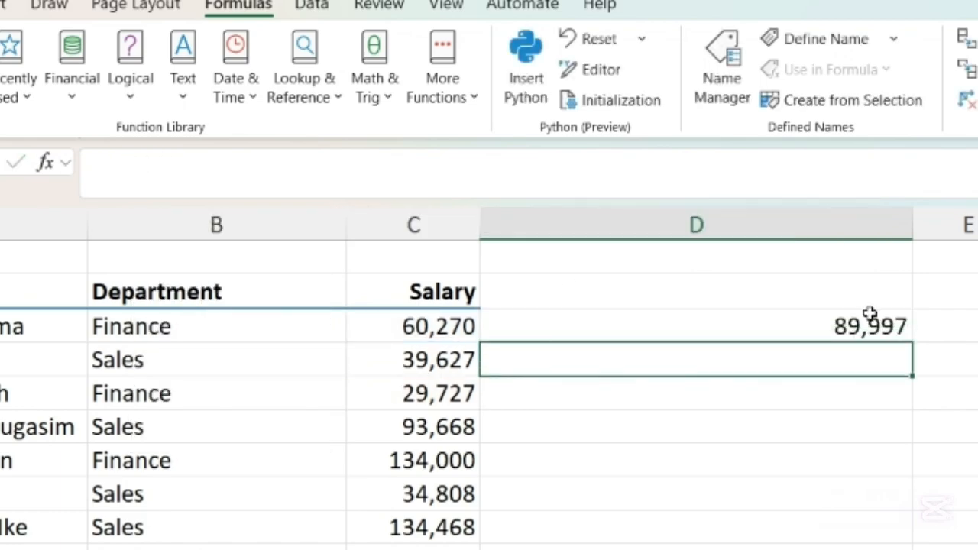
Change the formula in D3 to the subtraction =C3-C6.
double_click(870, 320)
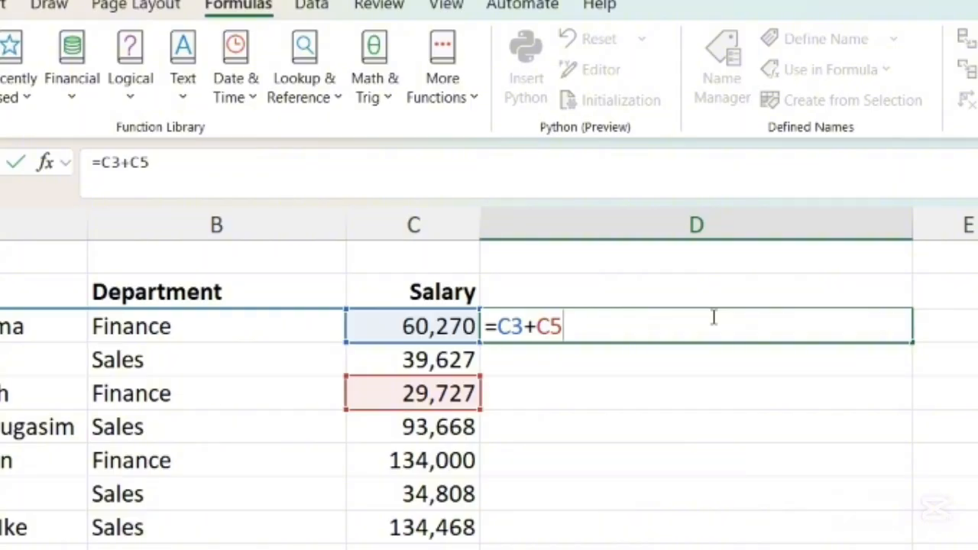
key(BackSpace)
key(BackSpace)
key(BackSpace)
text(-)
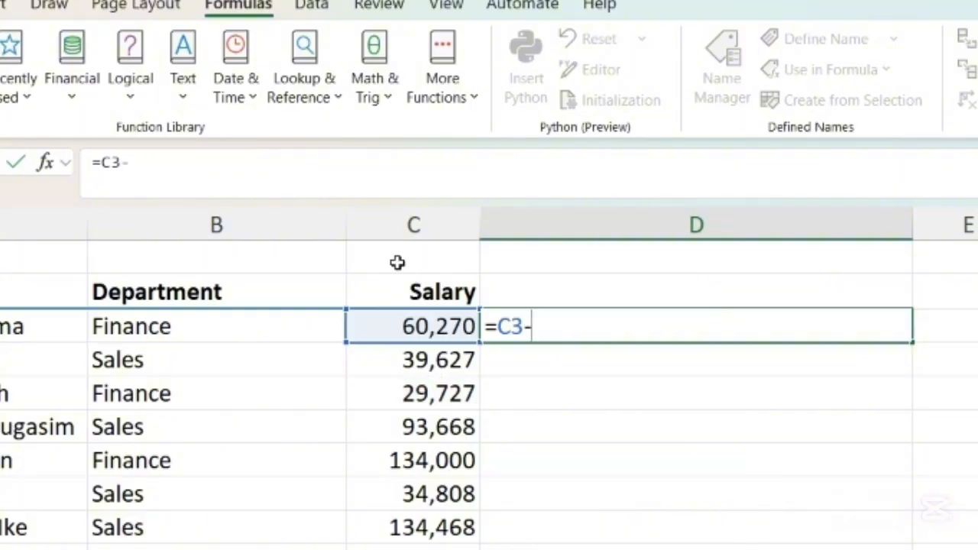
text(C6)
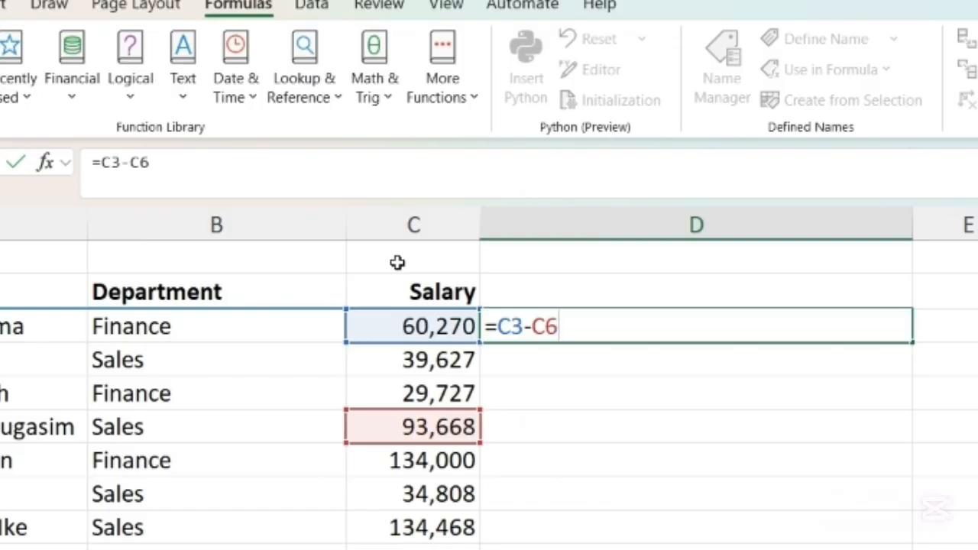
key(Return)
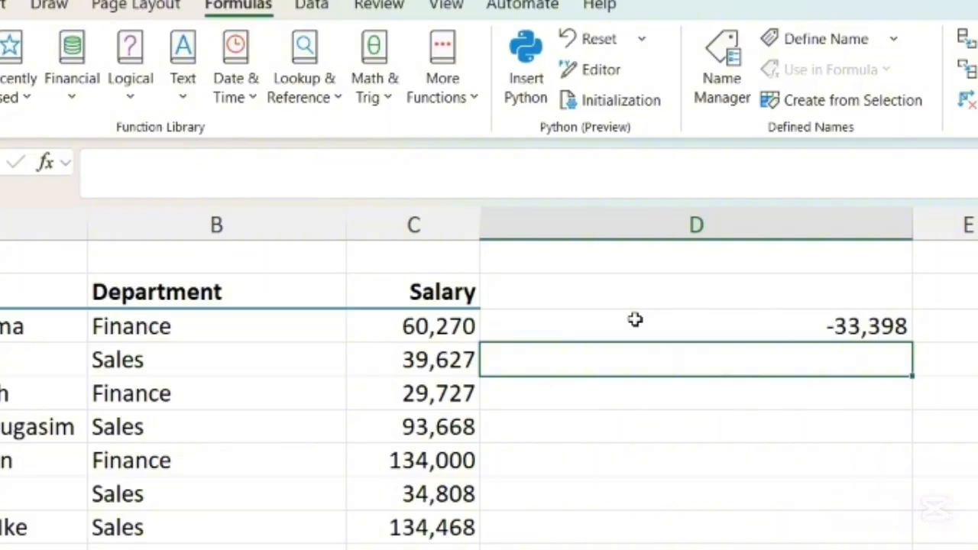
Change the formula in D3 to the division =C3/C7.
double_click(860, 329)
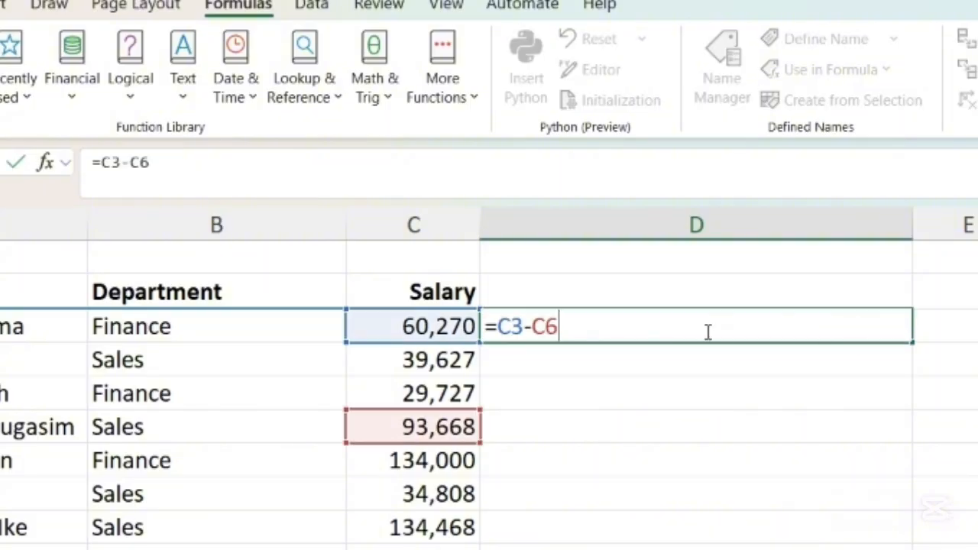
key(BackSpace)
key(BackSpace)
key(BackSpace)
text(/)
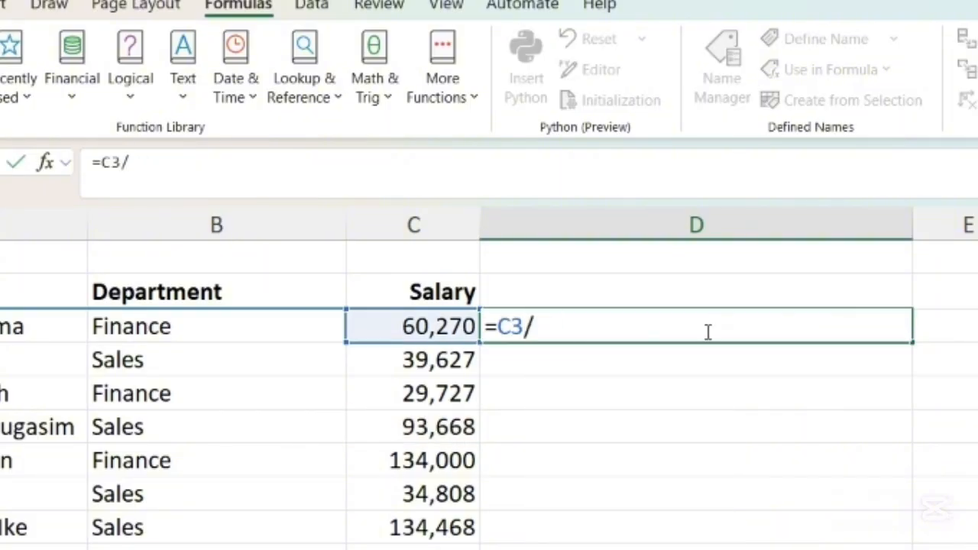
click(441, 460)
key(Return)
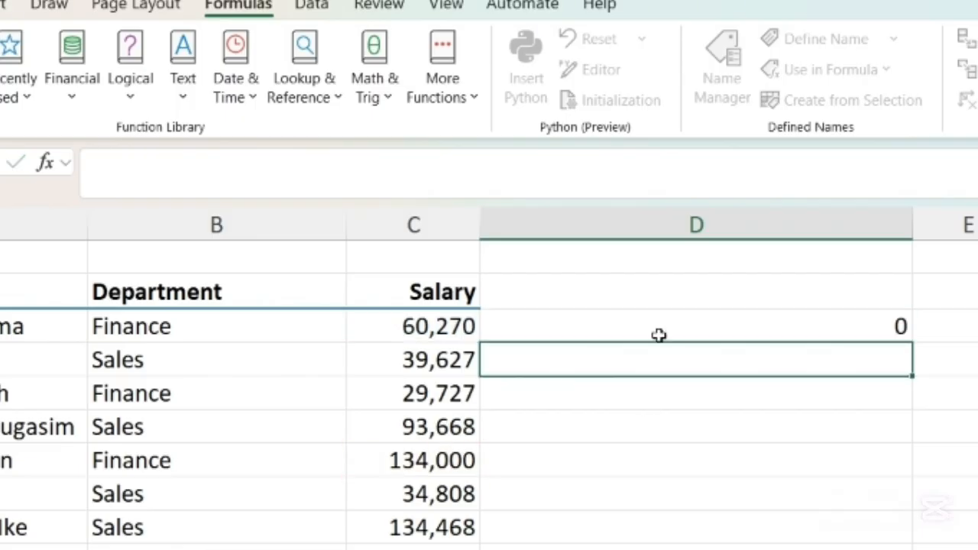
Replace the divisor in D3's formula with C6 so that it reads =C3/C6.
double_click(660, 330)
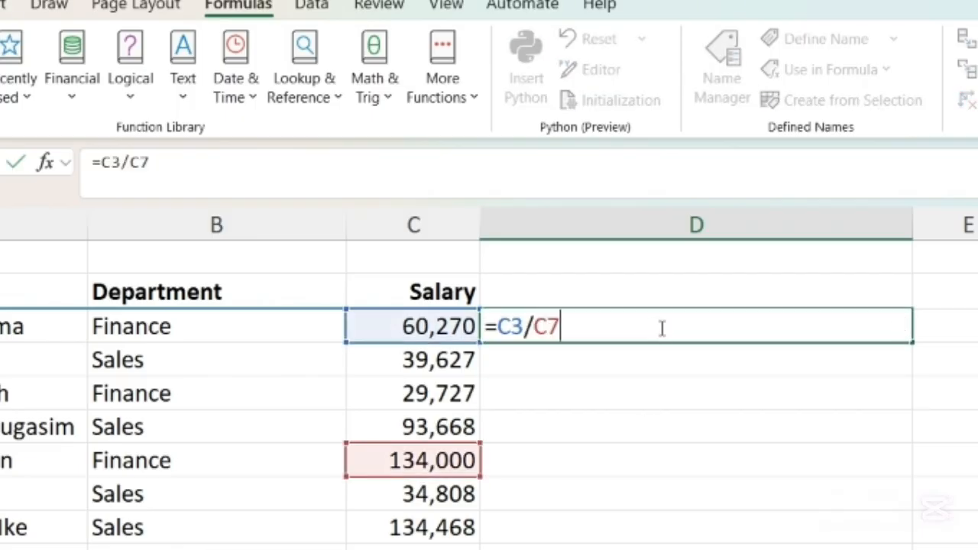
key(BackSpace)
key(BackSpace)
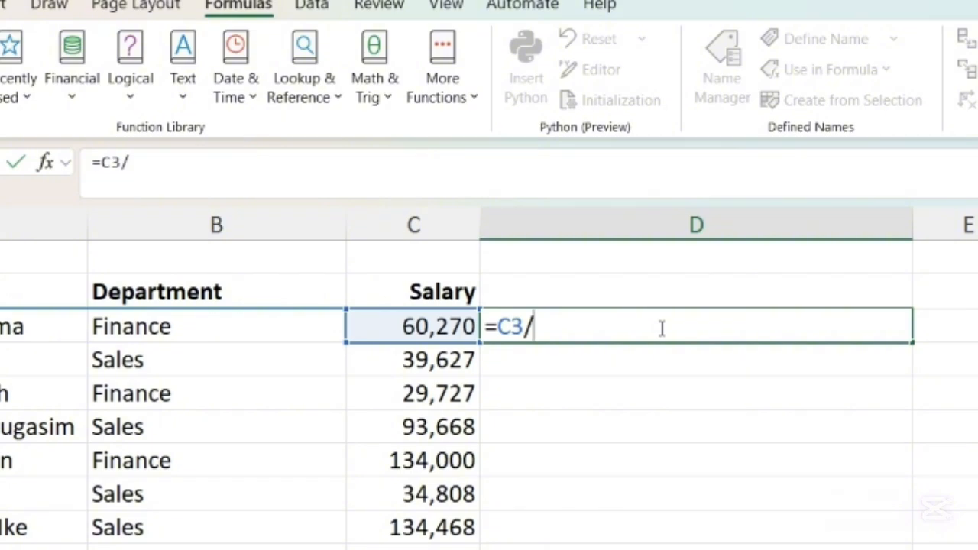
text(C6)
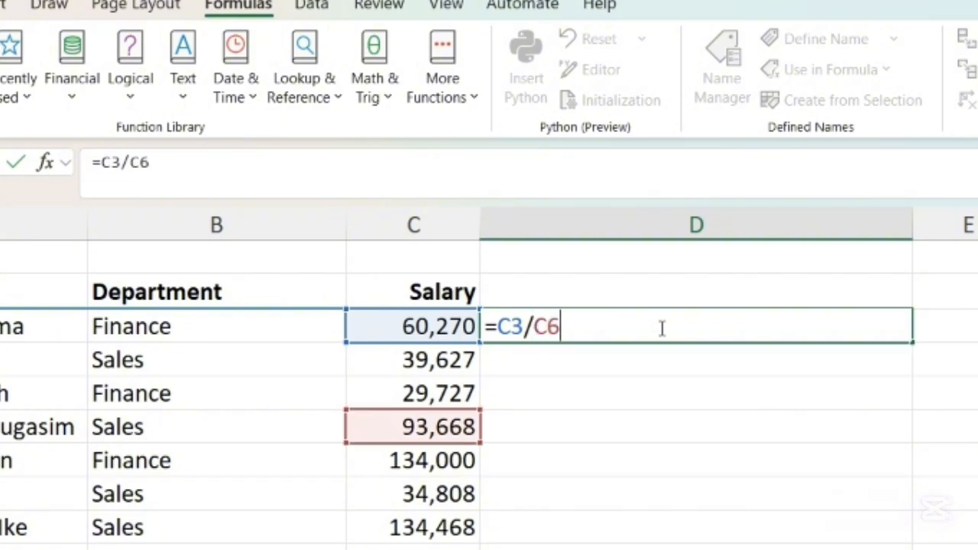
key(Return)
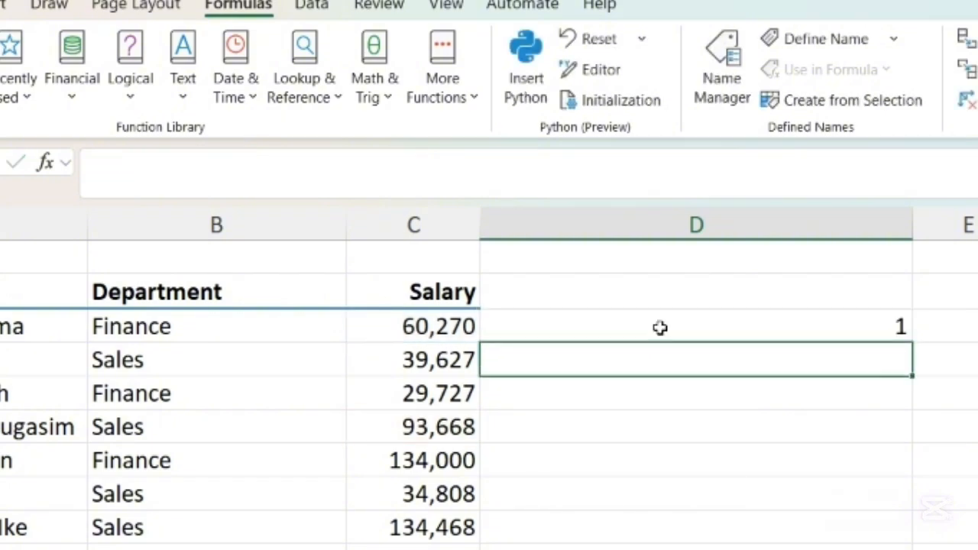
Change the formula in D3 to the multiplication =C3*C5.
click(660, 327)
double_click(660, 327)
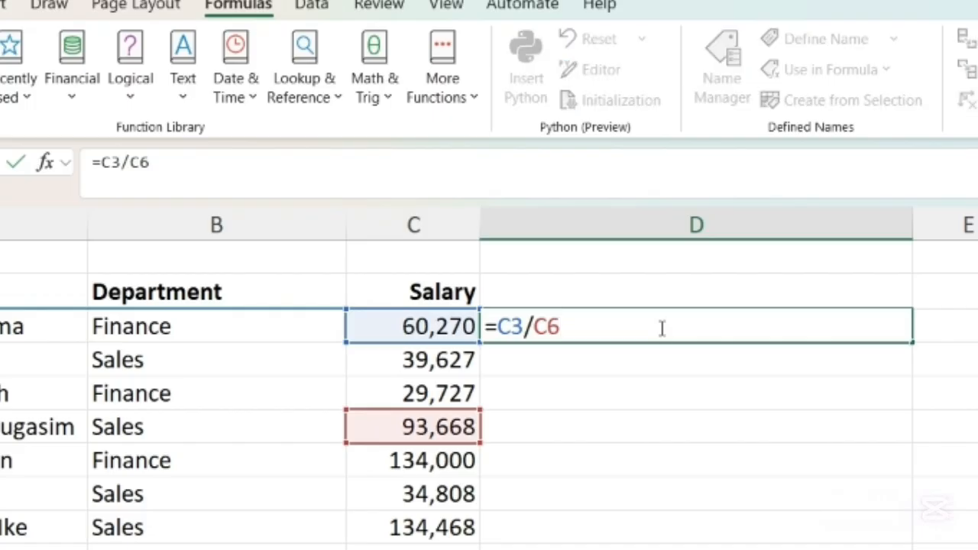
key(BackSpace)
key(BackSpace)
key(BackSpace)
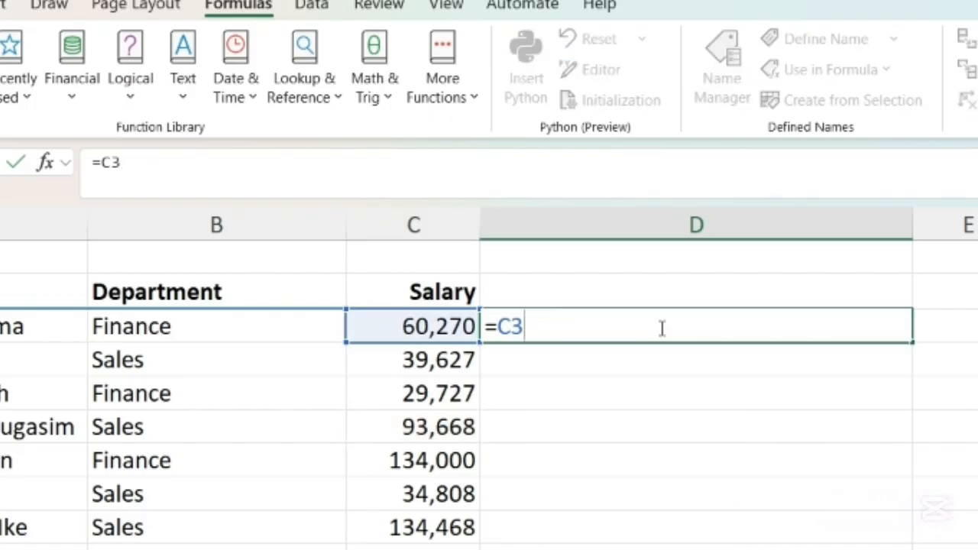
text(*)
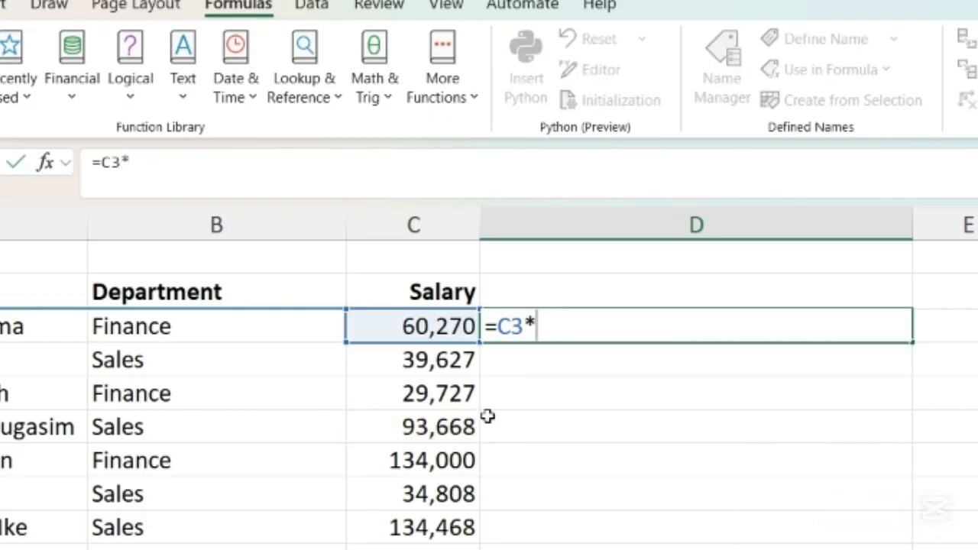
click(448, 396)
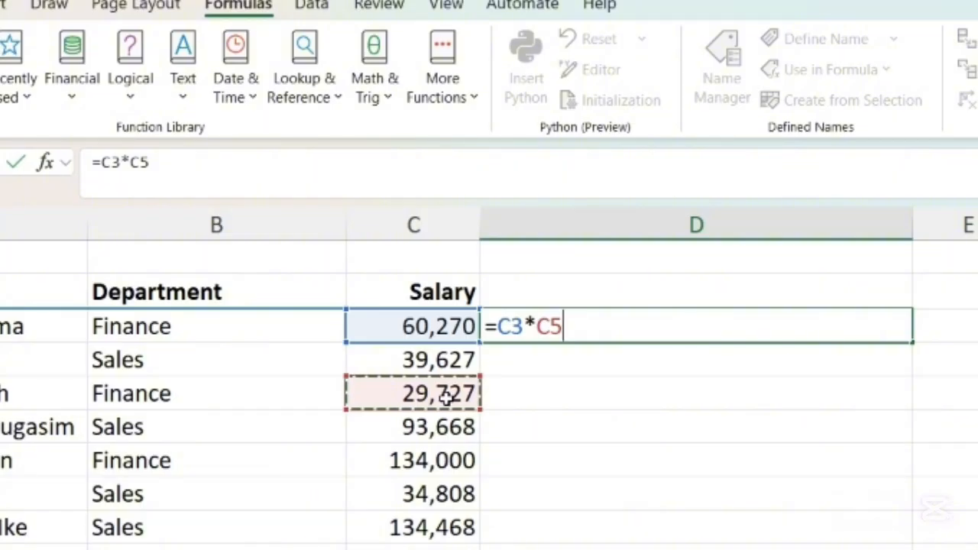
key(Return)
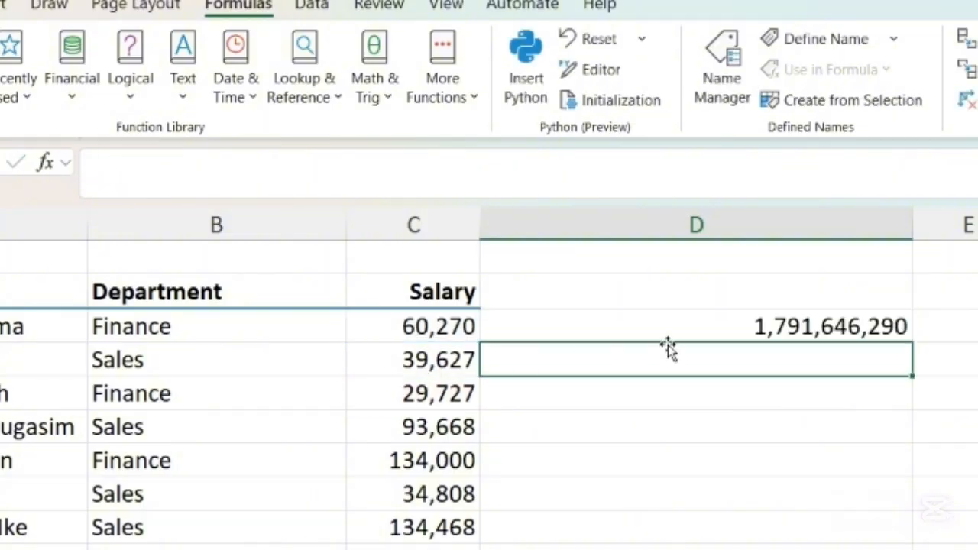
Clear the multiplication formula =C3*C5 from cell D3.
click(681, 321)
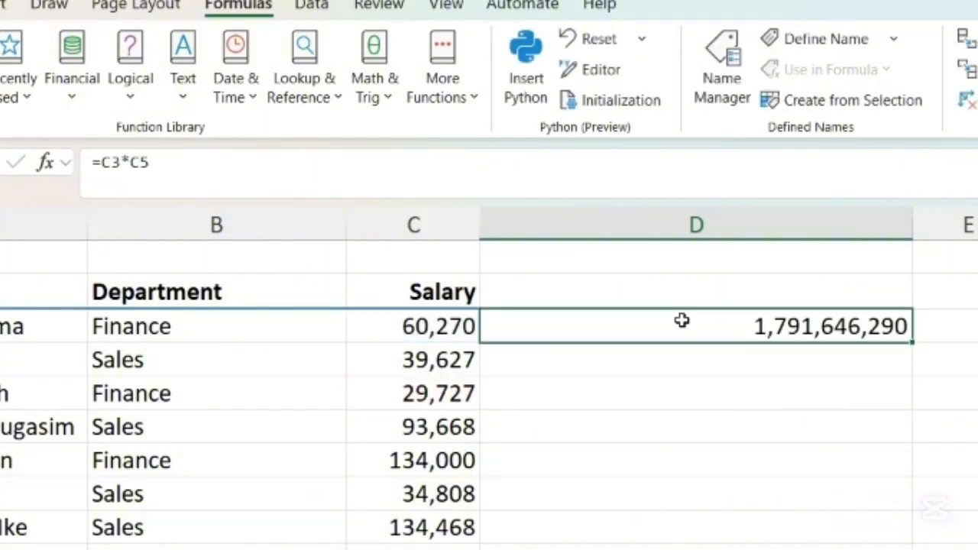
double_click(682, 320)
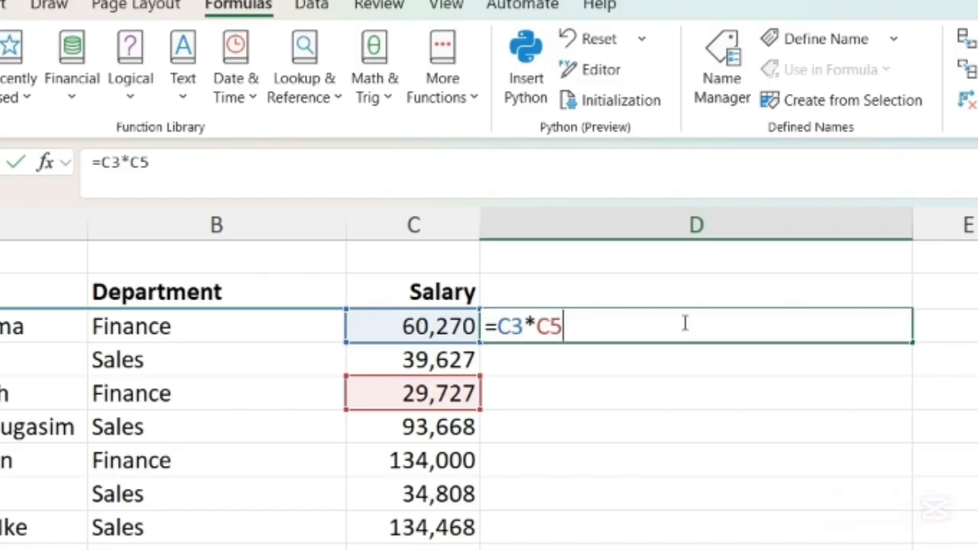
drag(683, 324, 486, 358)
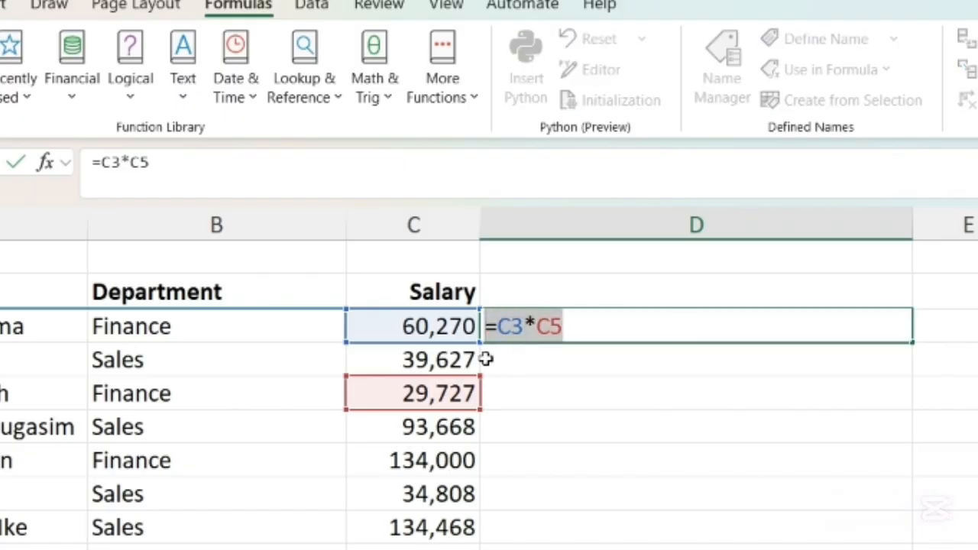
key(BackSpace)
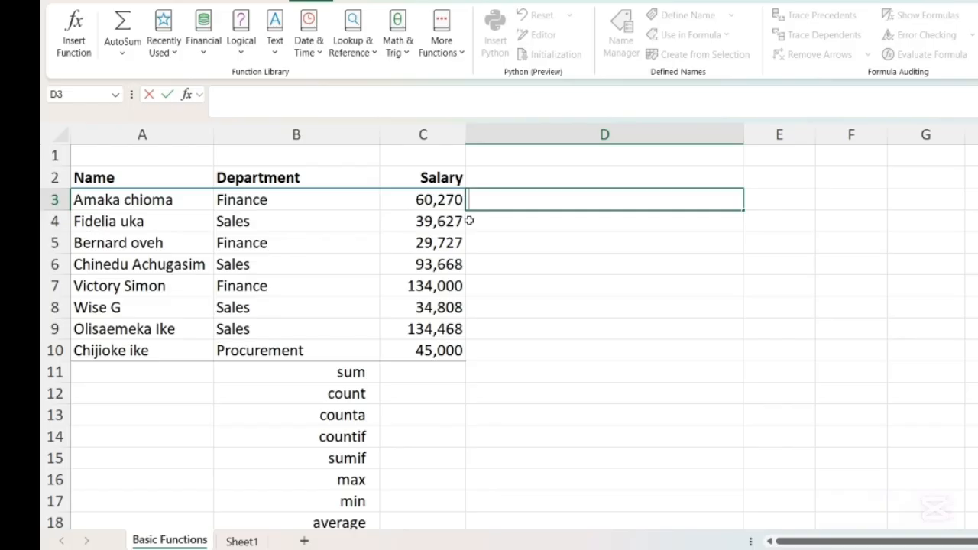
Total the salaries in C11, beside the sum label, with the formula =SUM(C3:C10).
scroll(469, 221, down, 2)
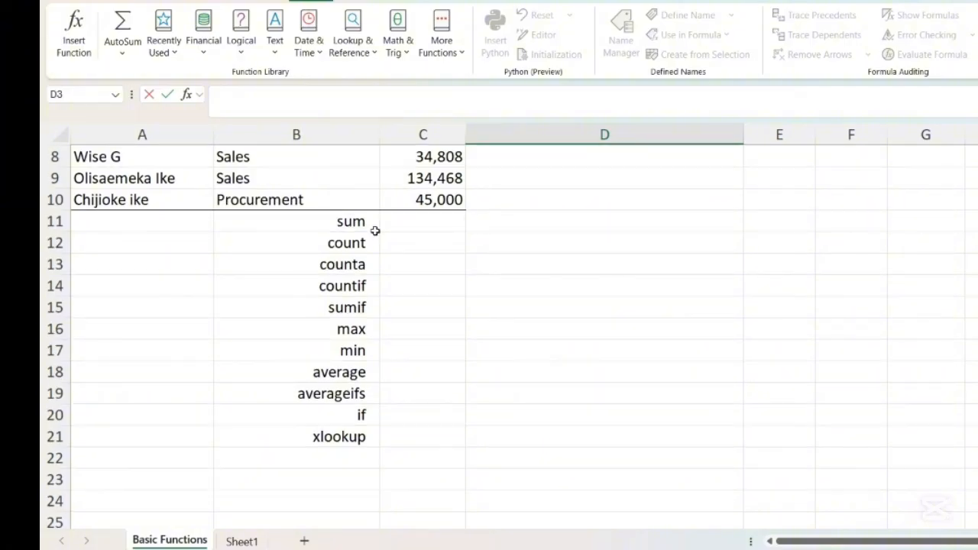
scroll(419, 251, up, 2)
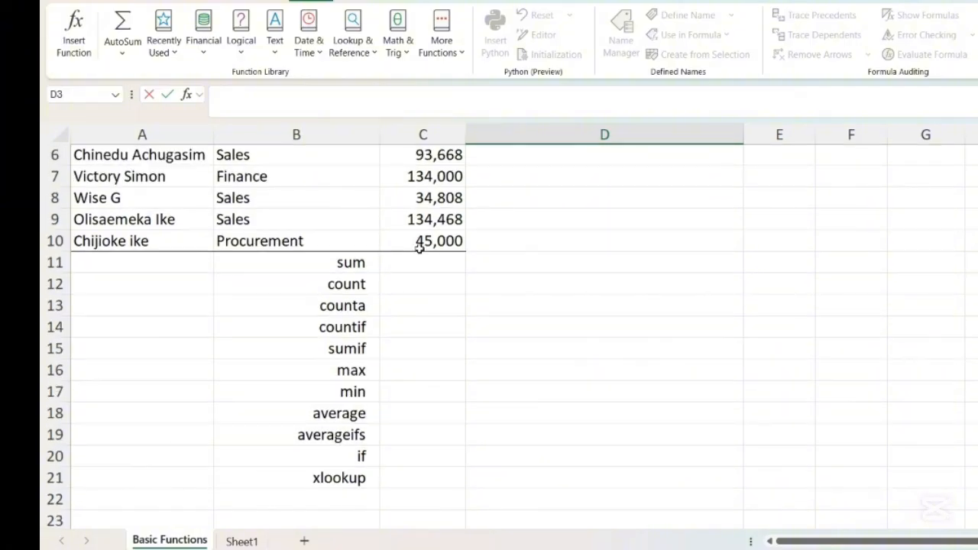
scroll(419, 250, up, 1)
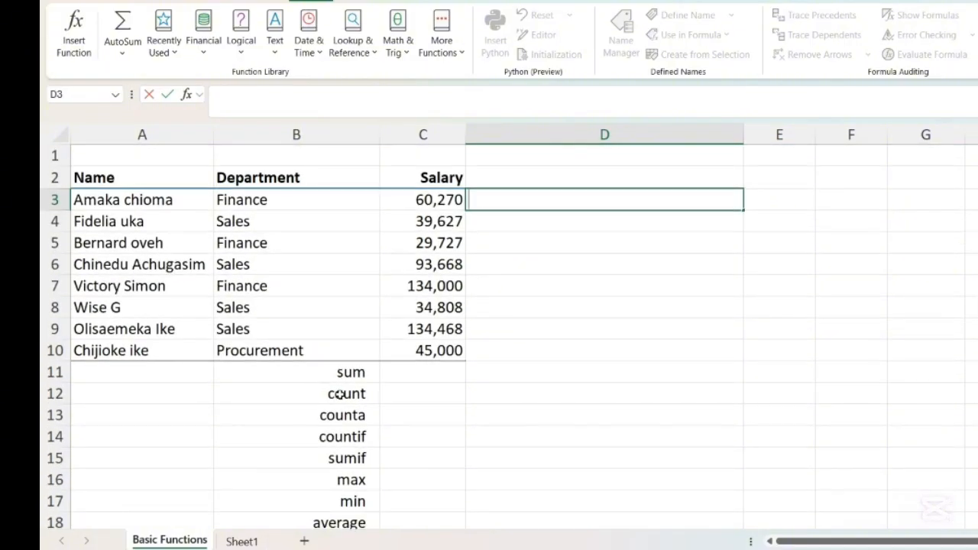
scroll(401, 421, down, 1)
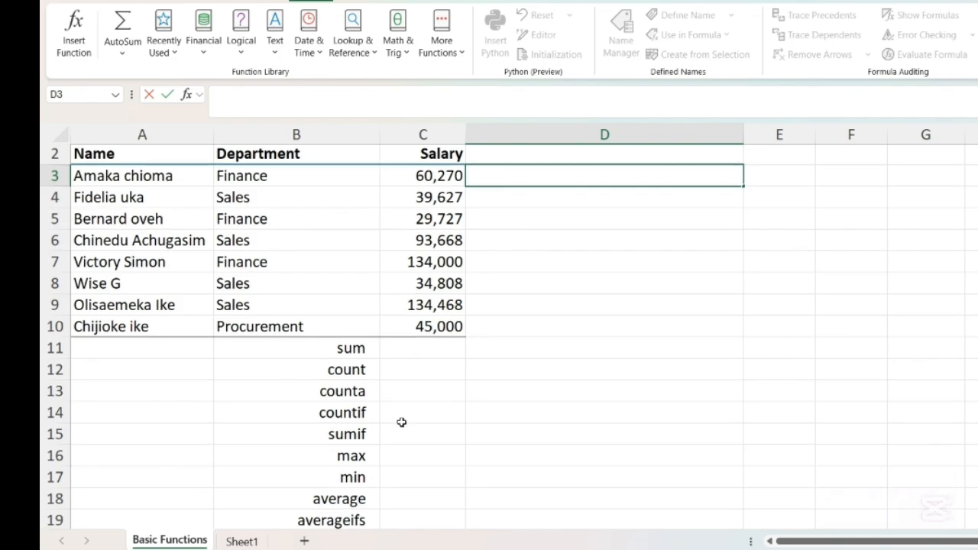
click(412, 352)
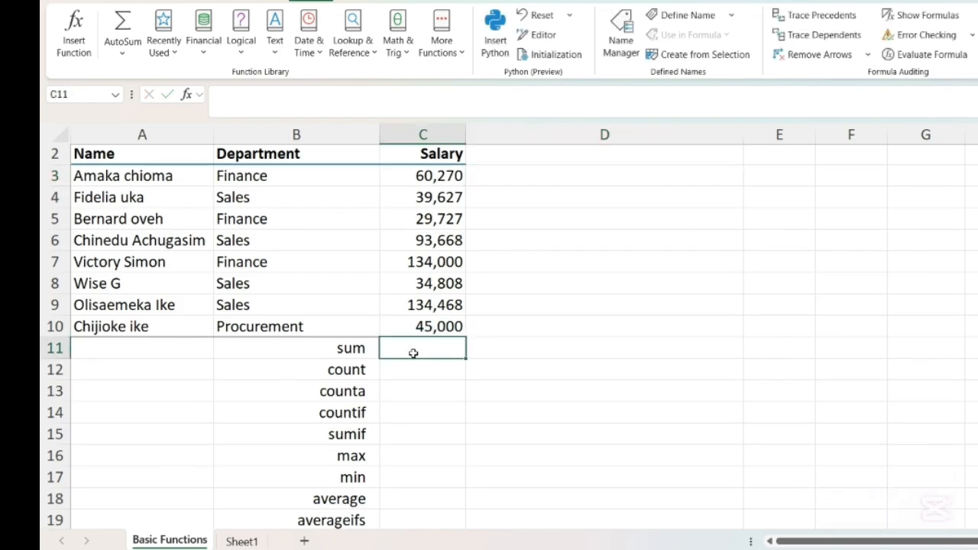
text(=)
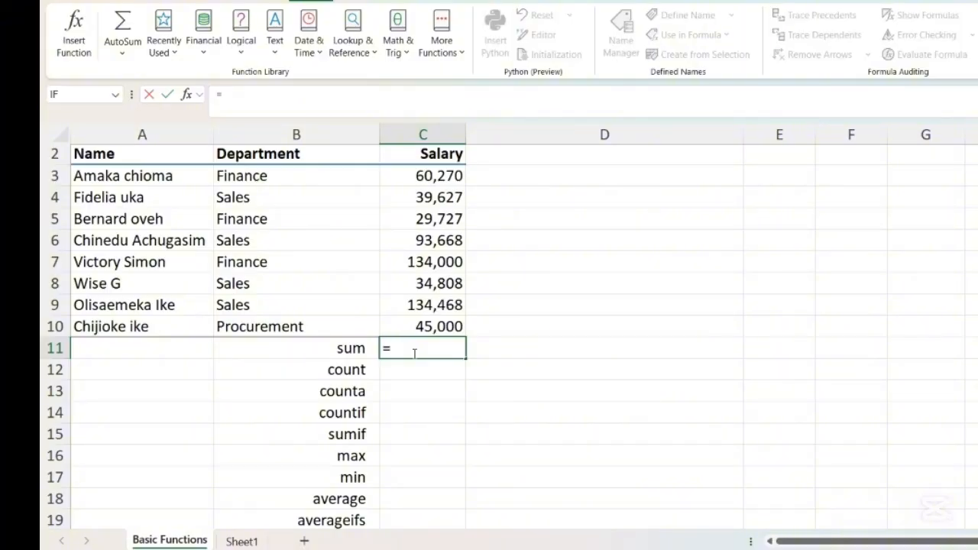
text(SUM)
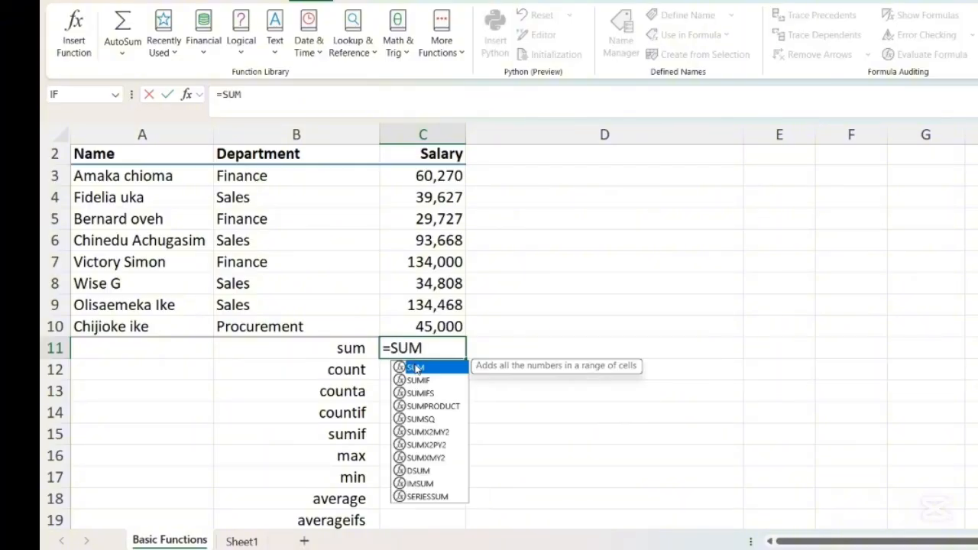
double_click(416, 369)
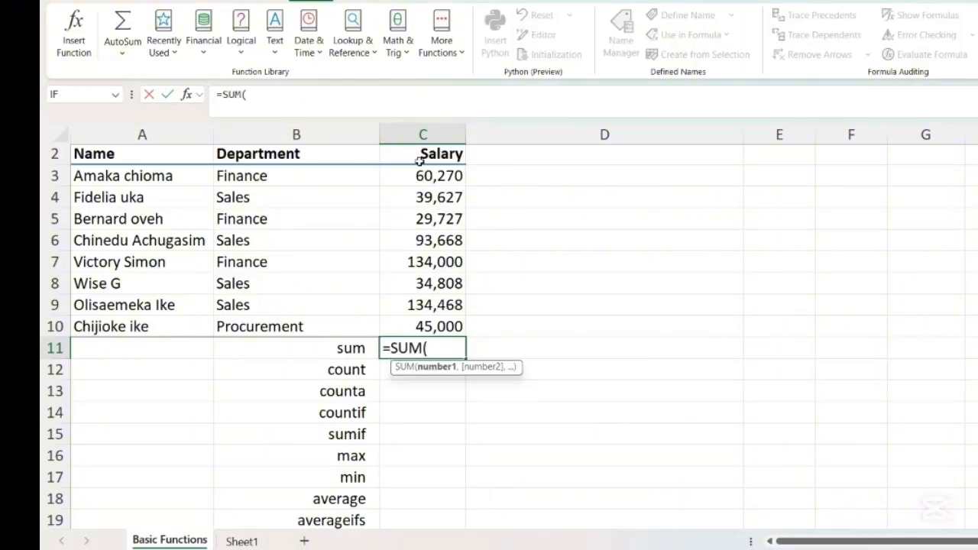
drag(423, 175, 425, 327)
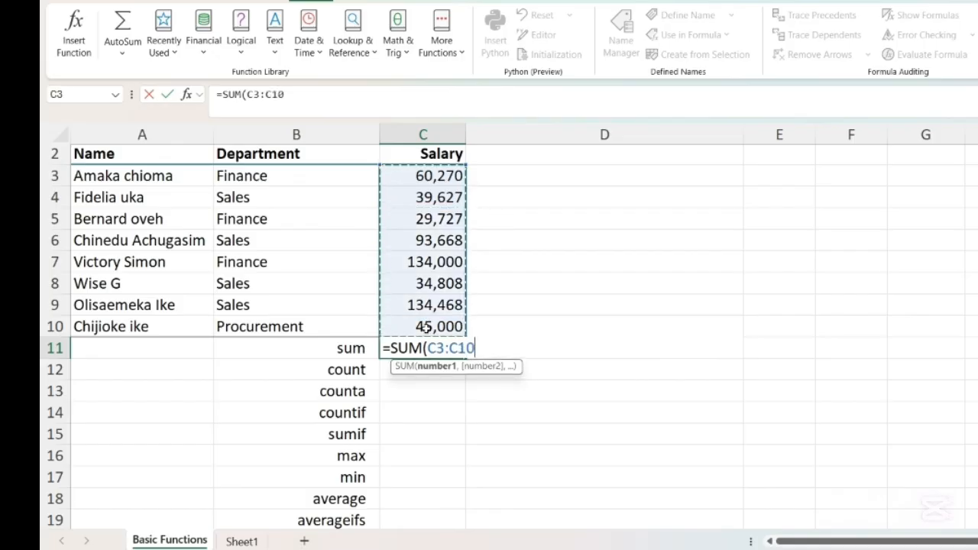
key(Return)
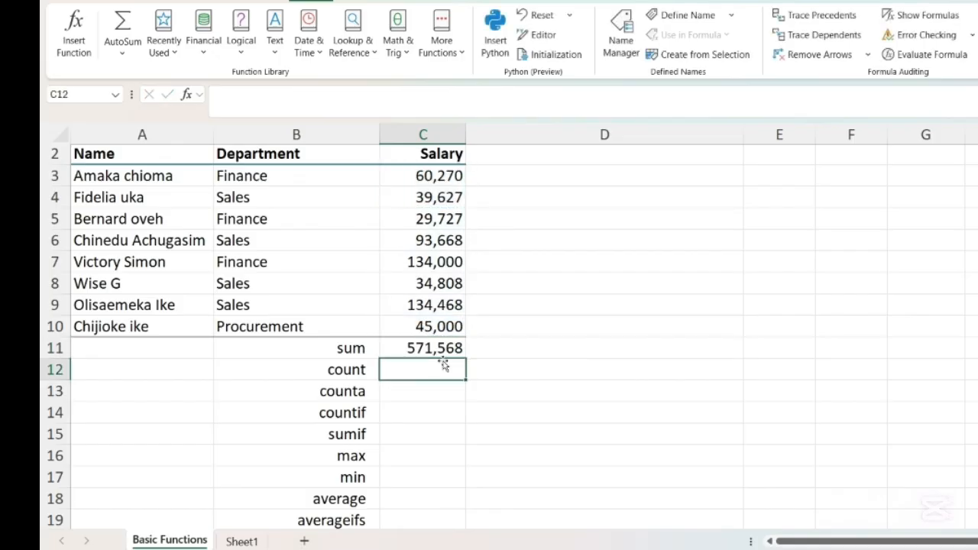
click(444, 352)
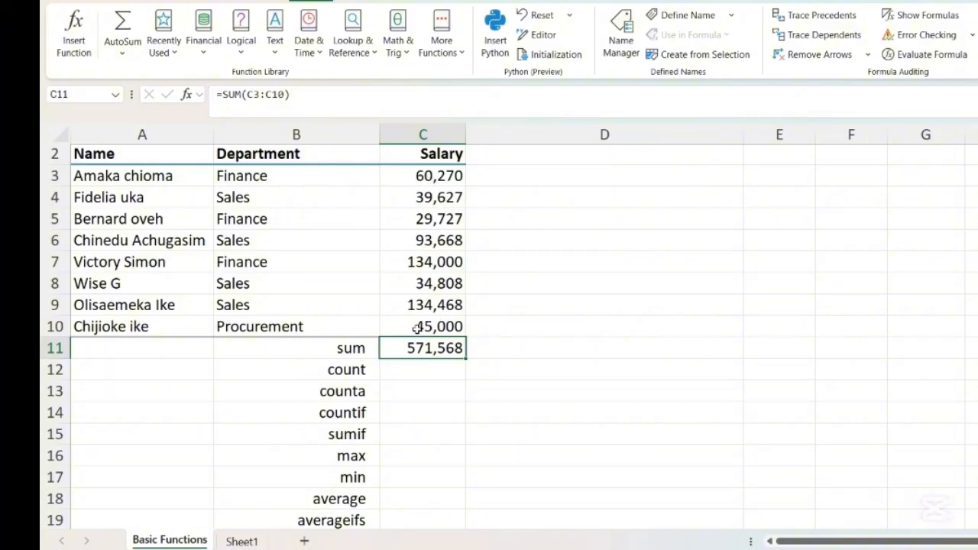
Use Insert Function to place a SUM in E11 with C3:C10 as its Number1 argument.
click(788, 356)
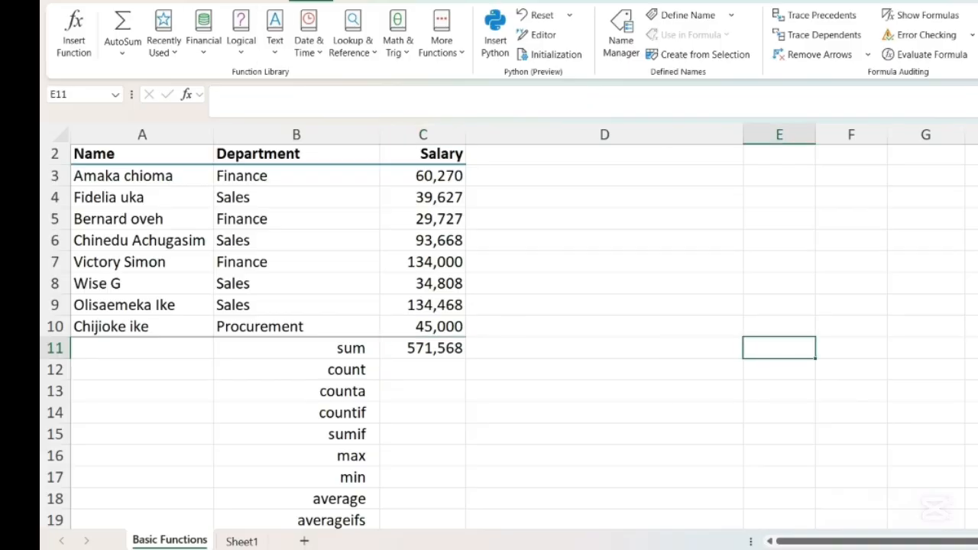
click(74, 65)
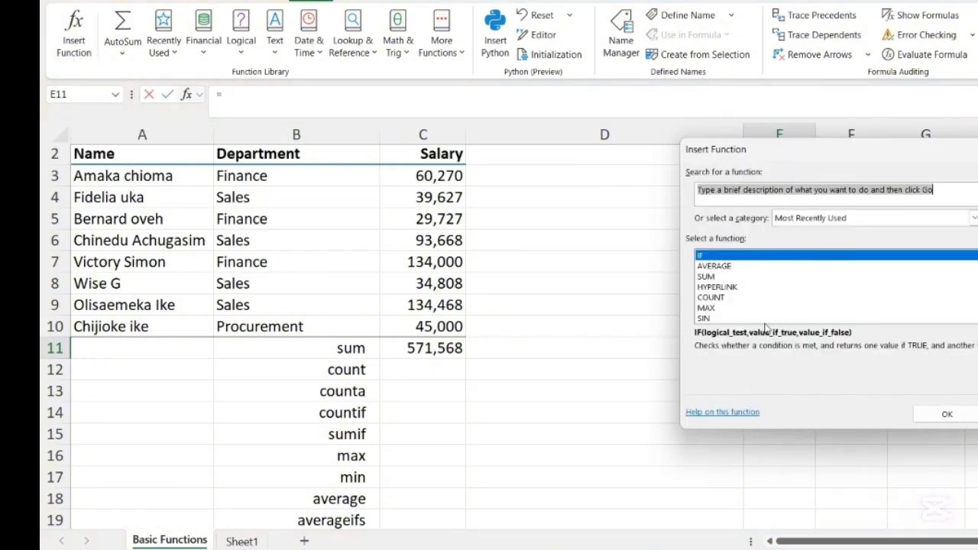
click(710, 276)
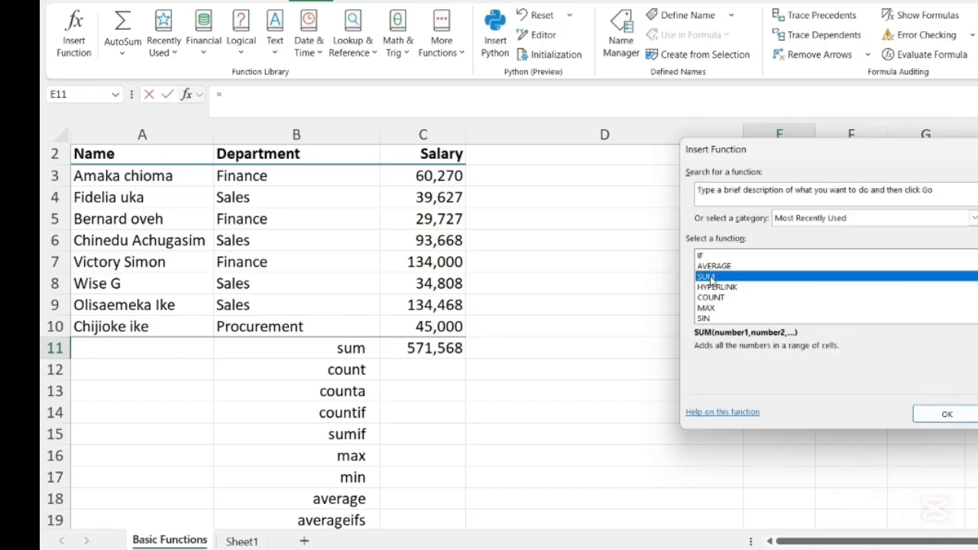
click(935, 414)
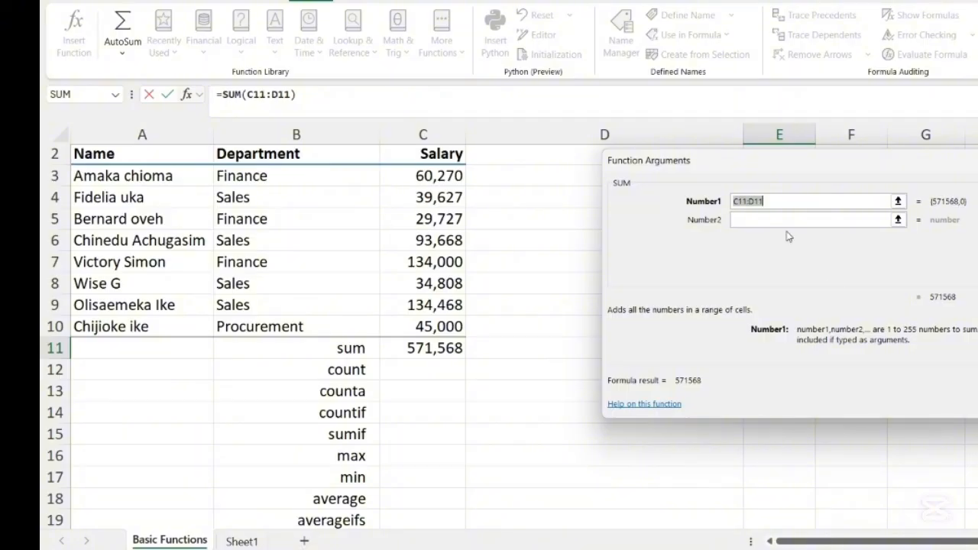
key(BackSpace)
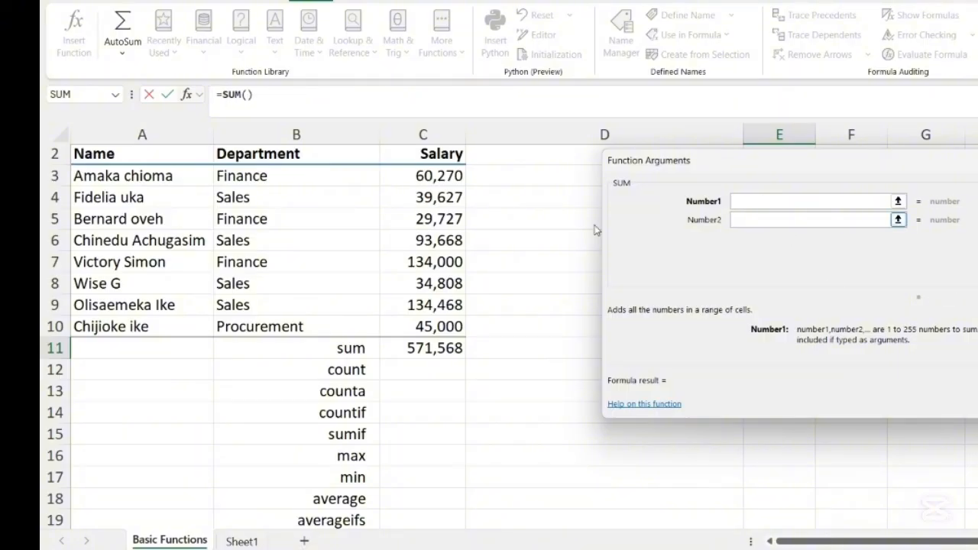
drag(428, 172, 432, 321)
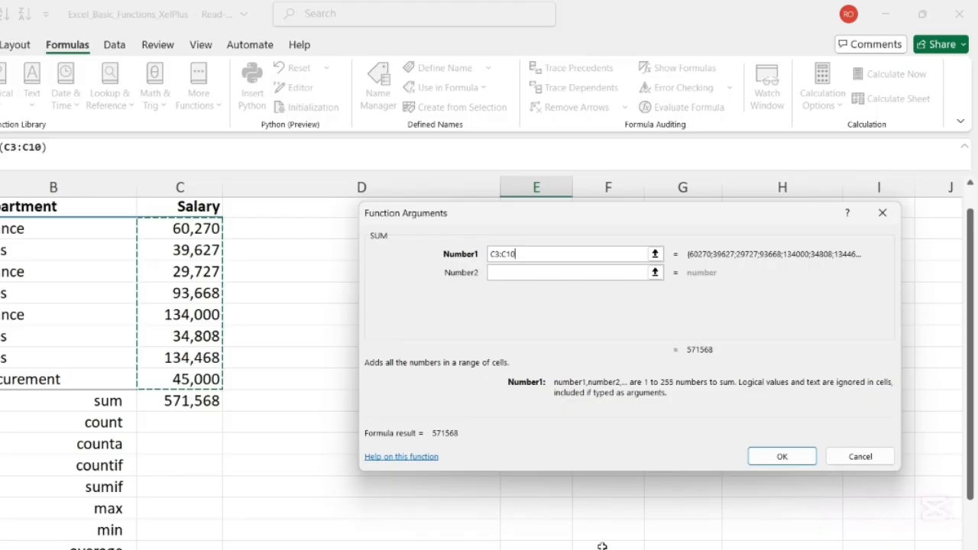
click(782, 457)
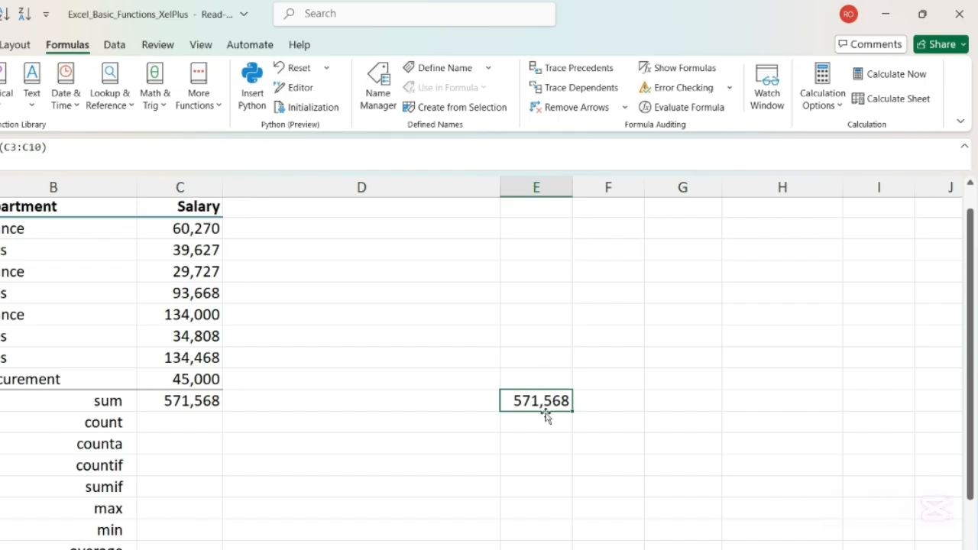
Use AutoSum's Sum in E12 to total the salary range C3:C10.
click(544, 422)
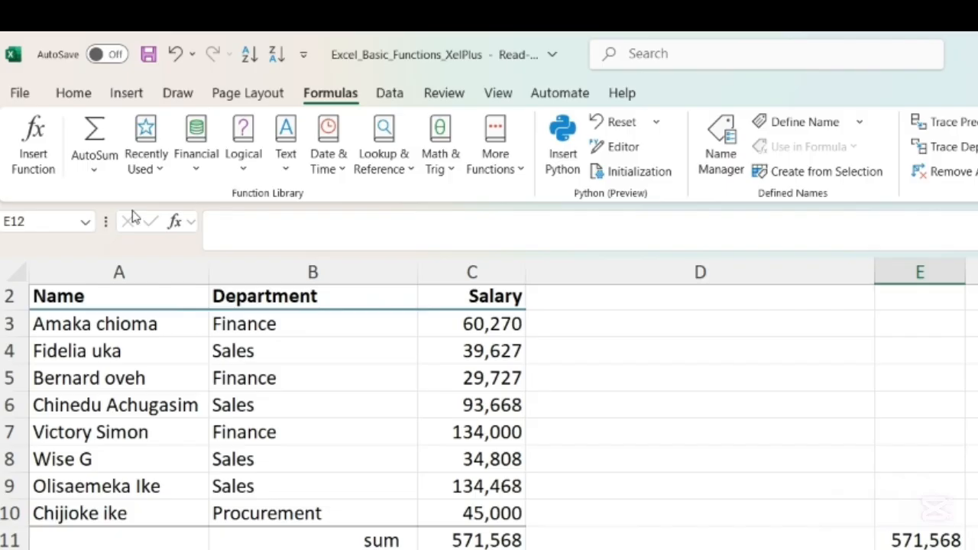
click(96, 163)
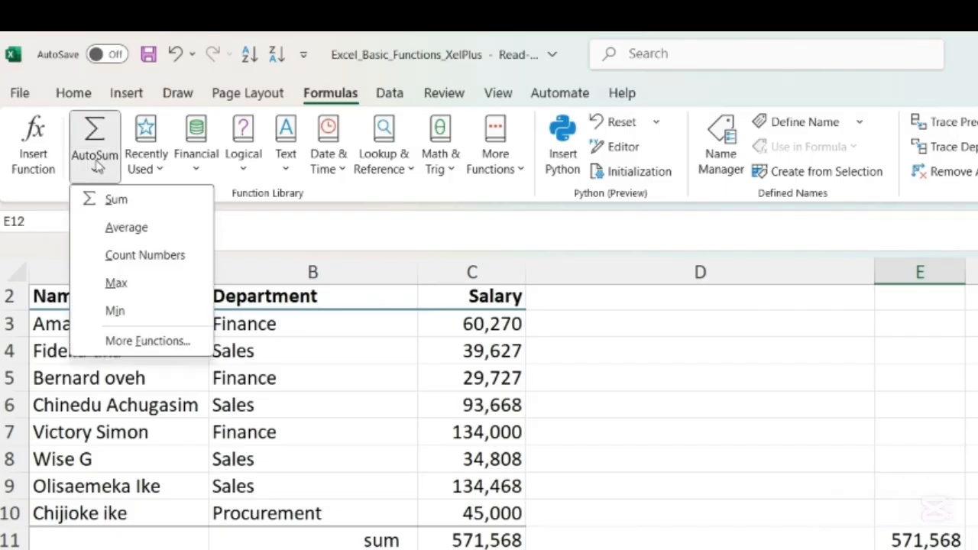
click(112, 208)
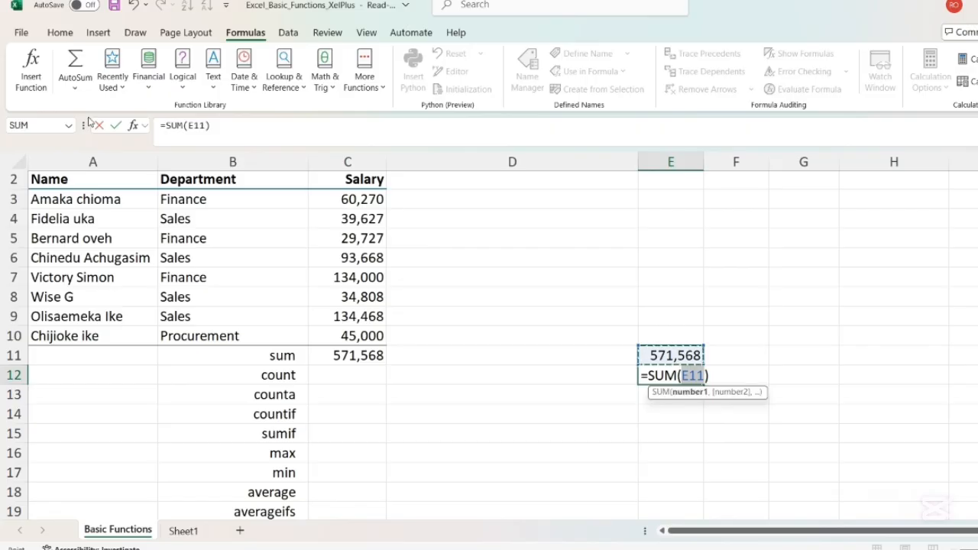
drag(361, 201, 359, 336)
key(Return)
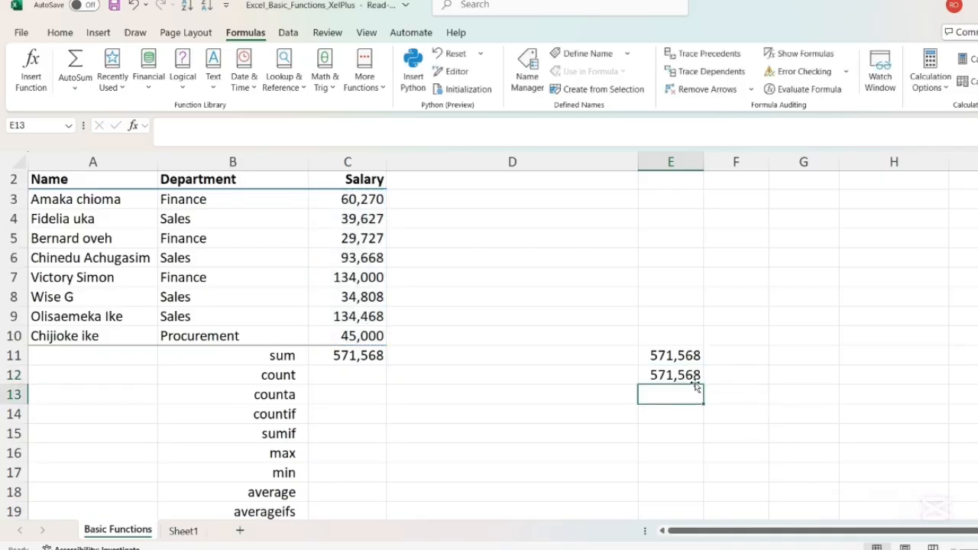
Delete the two extra sum formulas in E11:E12.
drag(688, 355, 688, 388)
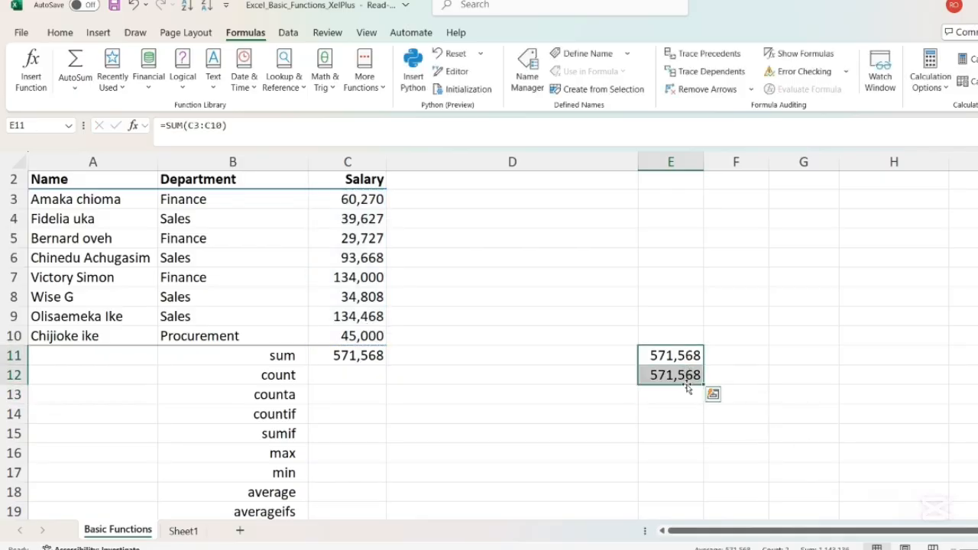
key(Delete)
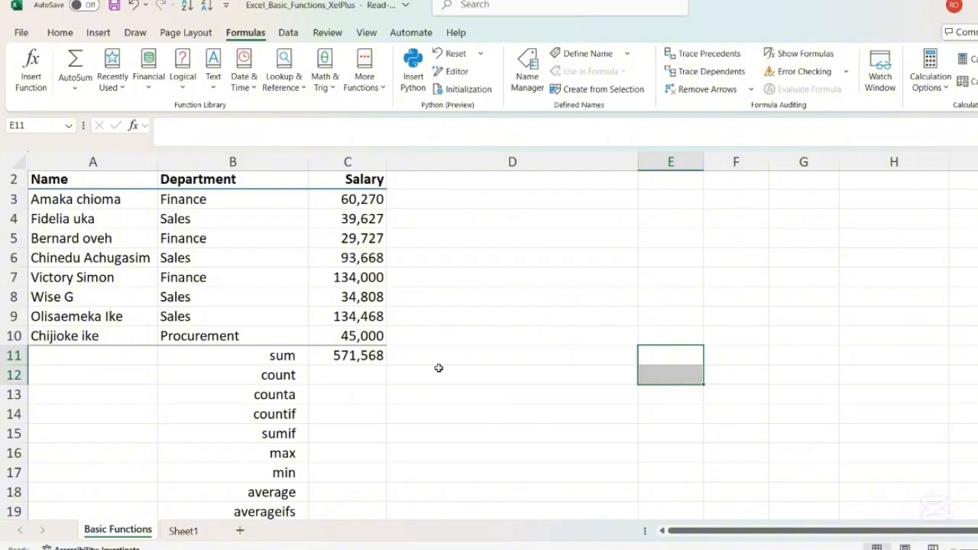
Enter =COUNT(A3:A10) in C12, beside the count label, to apply COUNT to the Name column.
click(360, 377)
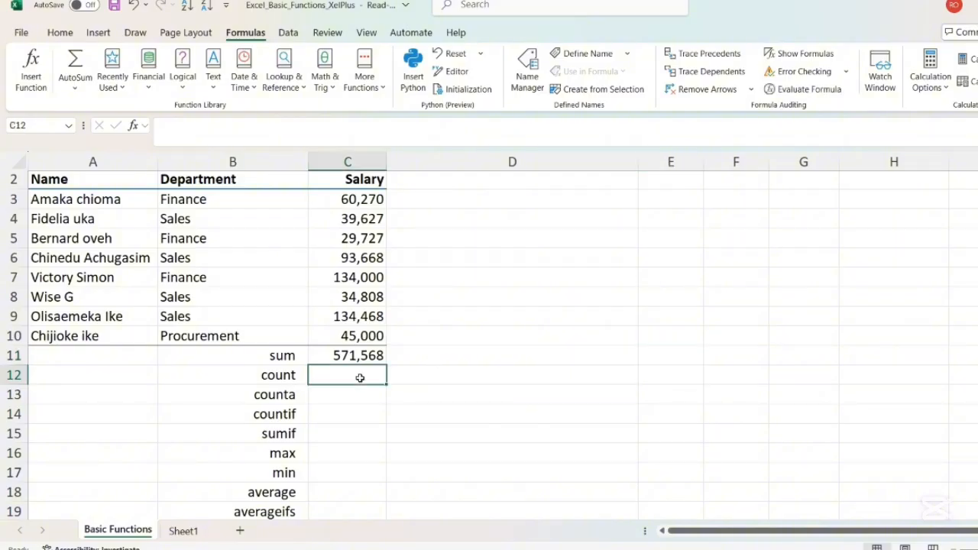
text(=COUNT)
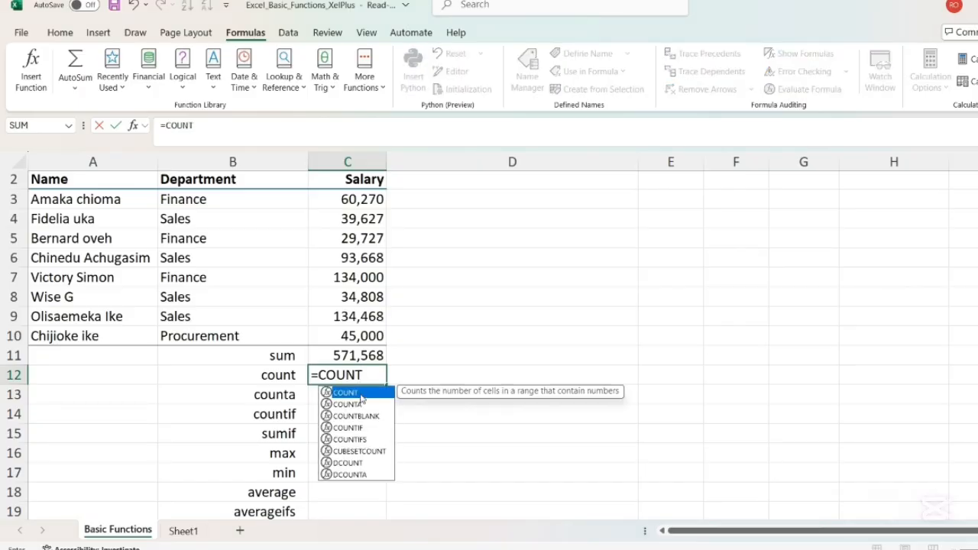
double_click(361, 395)
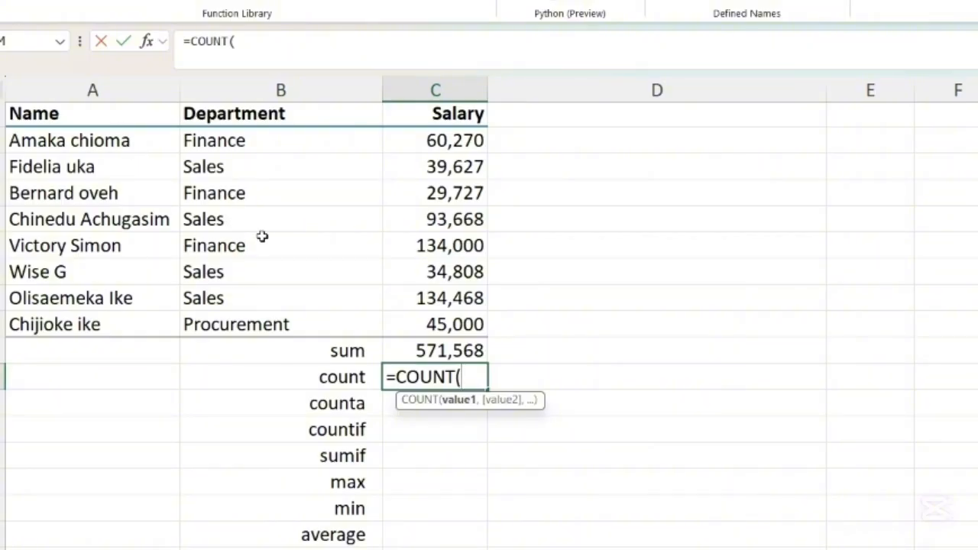
drag(127, 140, 124, 327)
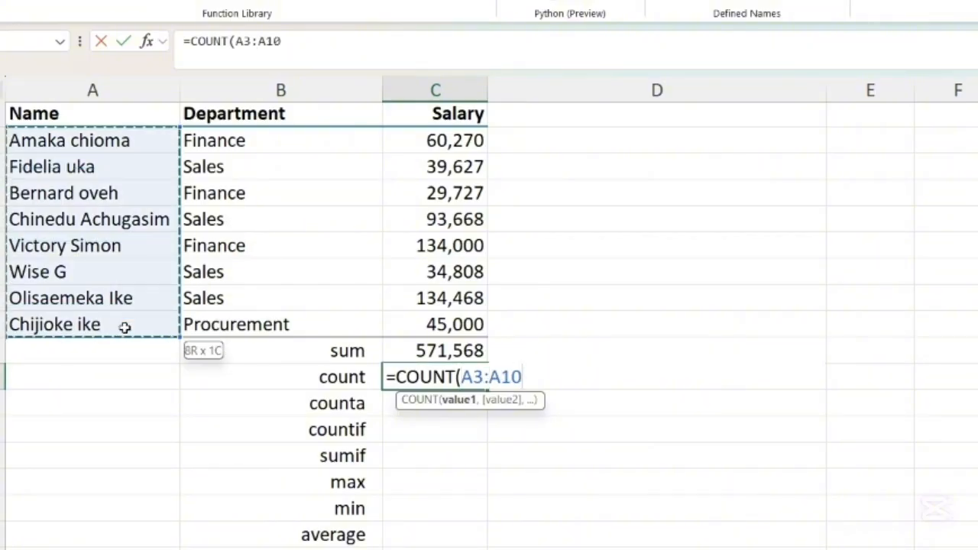
key(Return)
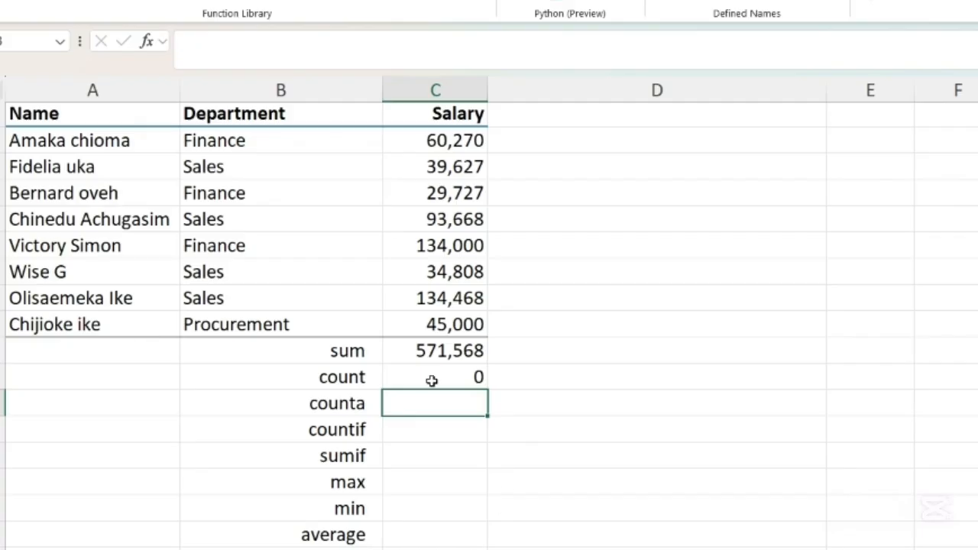
Change the COUNT formula in C12 to count the salary range C3:C10 instead of the Name column.
click(431, 380)
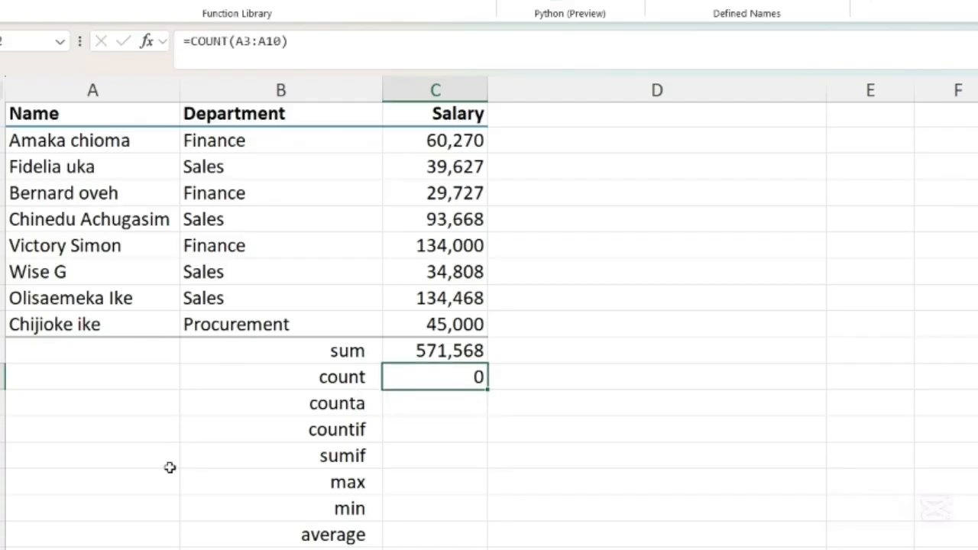
double_click(431, 380)
drag(524, 378, 459, 378)
key(BackSpace)
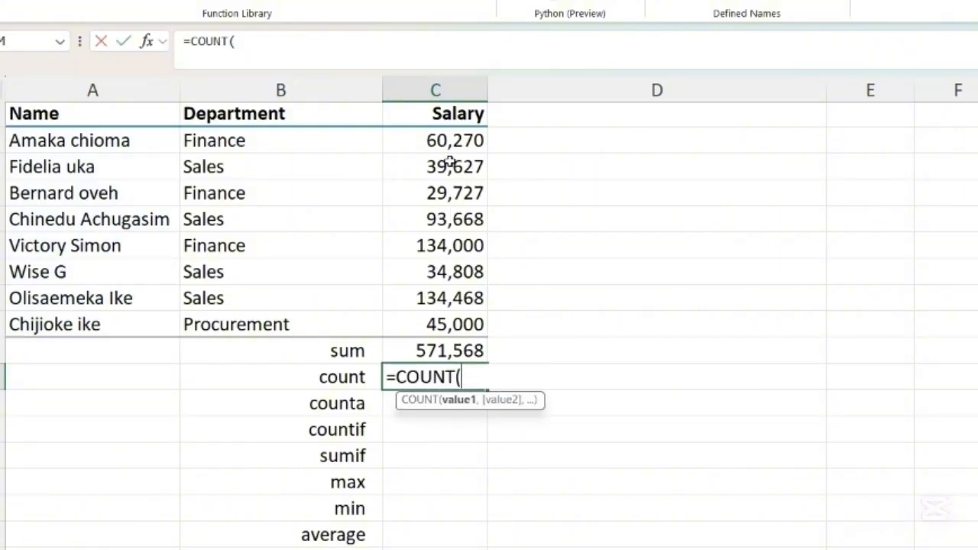
drag(450, 140, 458, 324)
key(Return)
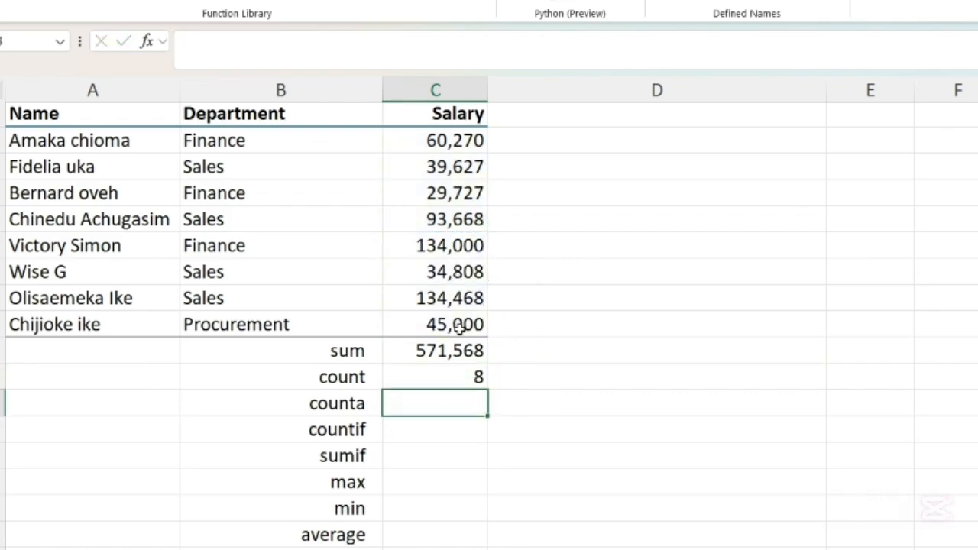
click(456, 382)
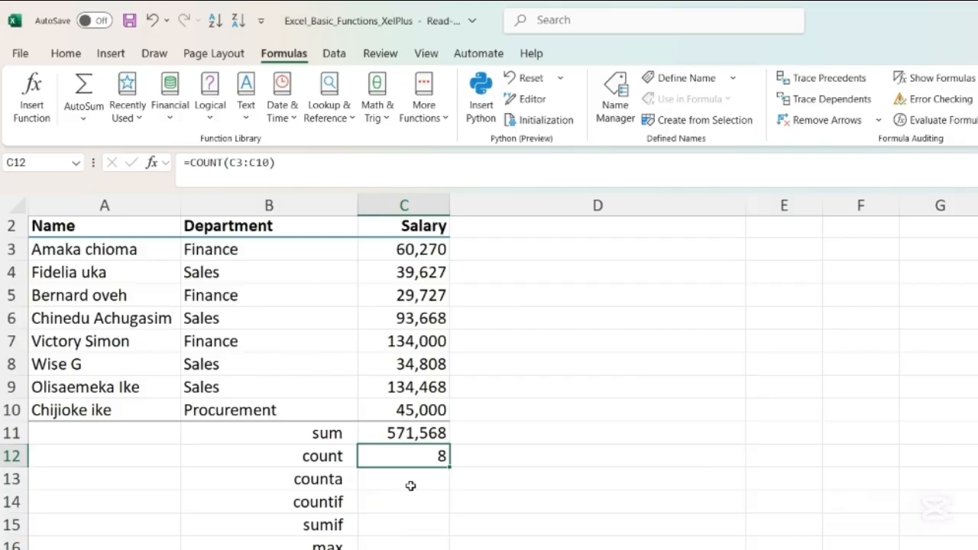
click(494, 460)
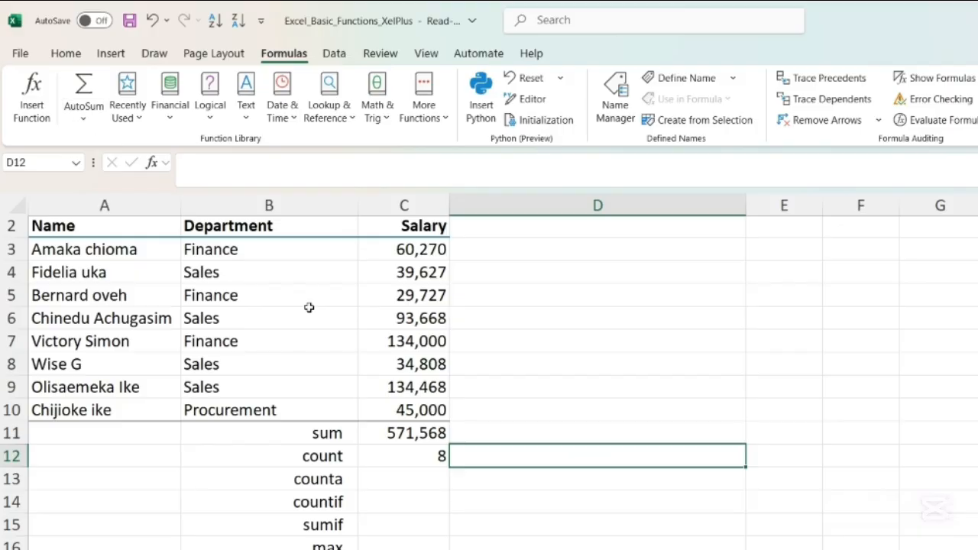
click(32, 99)
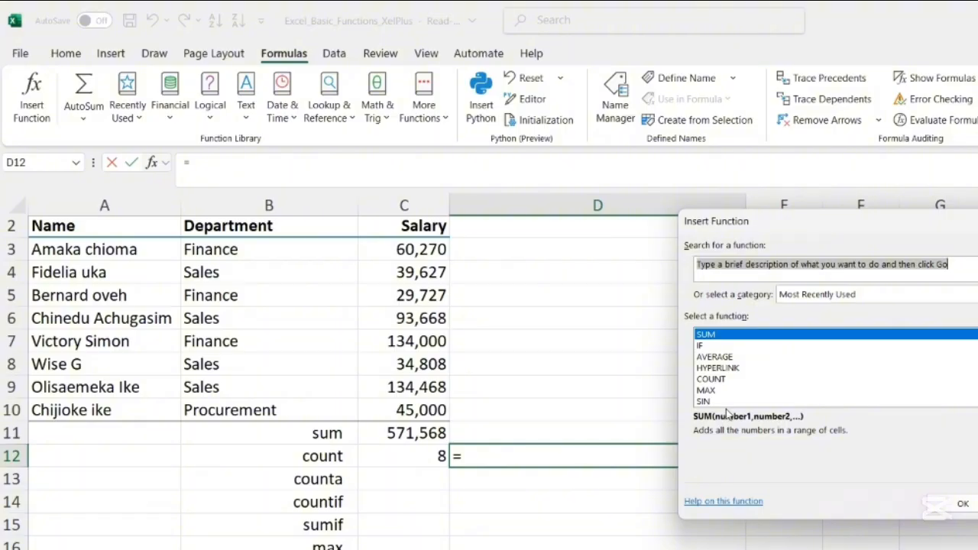
click(710, 380)
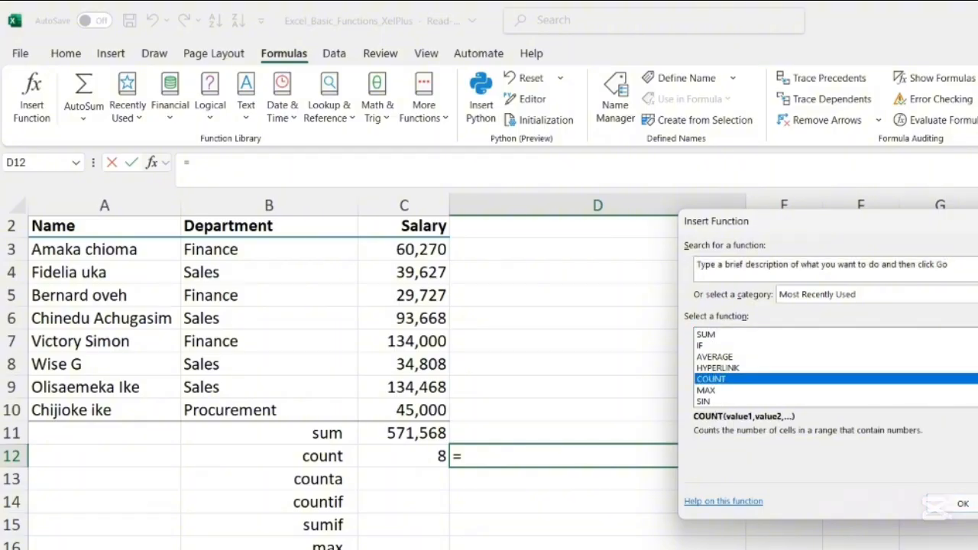
key(Escape)
key(Escape)
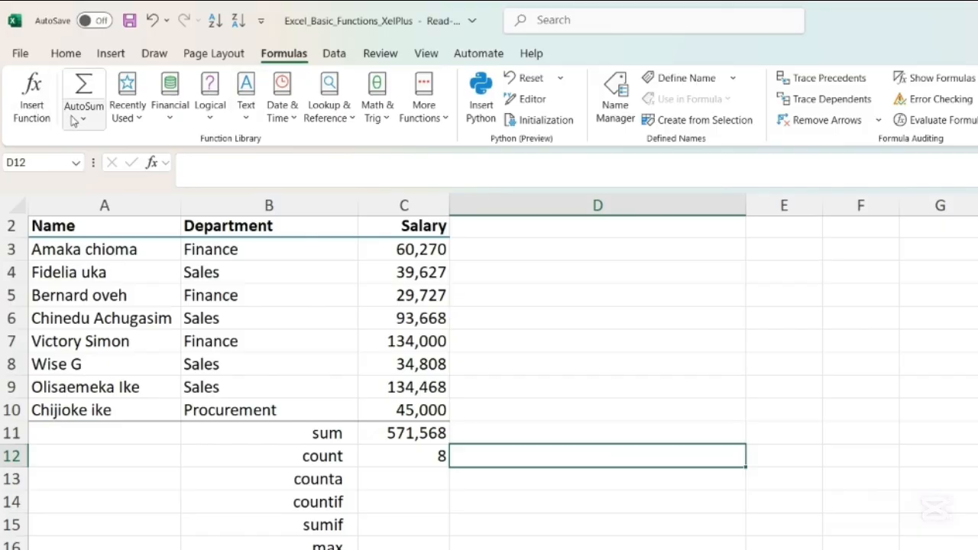
Enter =COUNTA(A3:A10) in C13, beside the counta label, to count the non-empty Name cells.
click(402, 477)
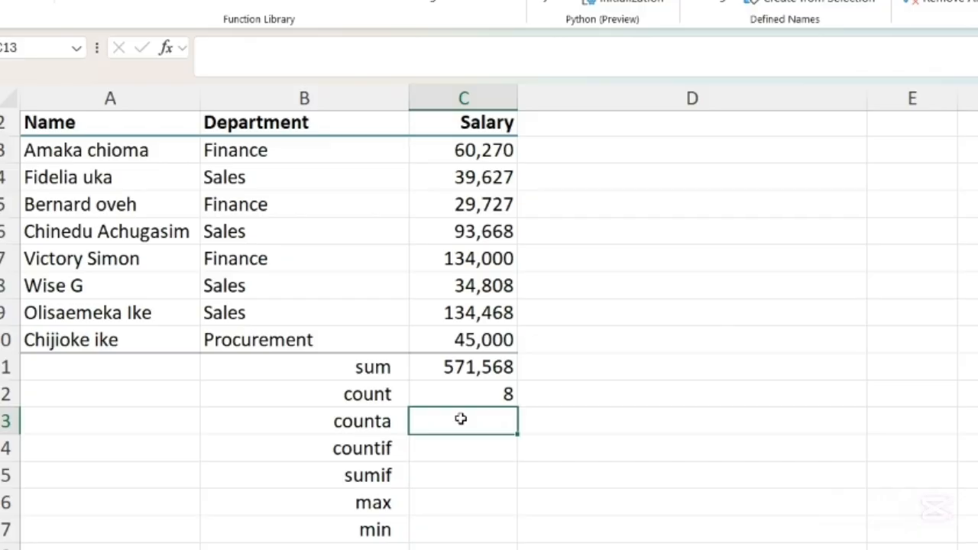
text(=)
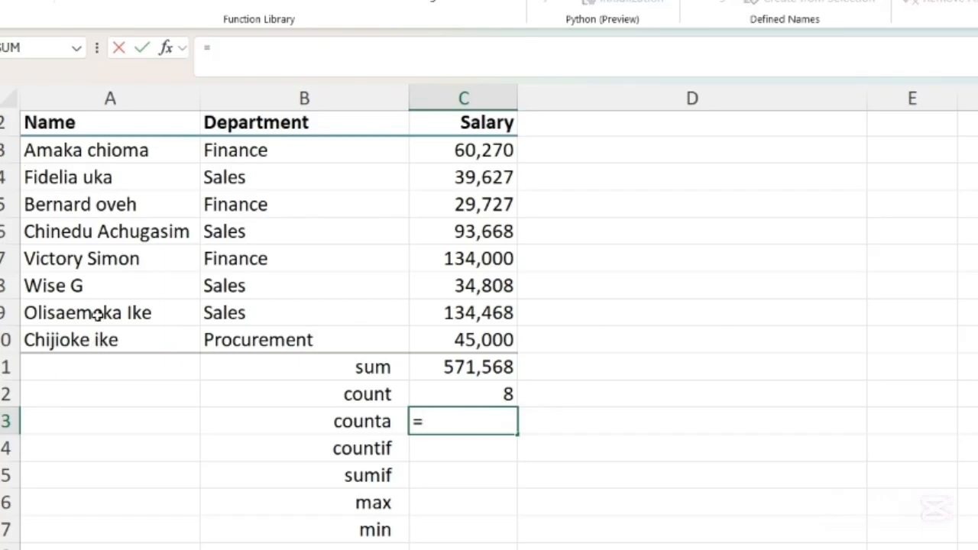
text(COUNTA)
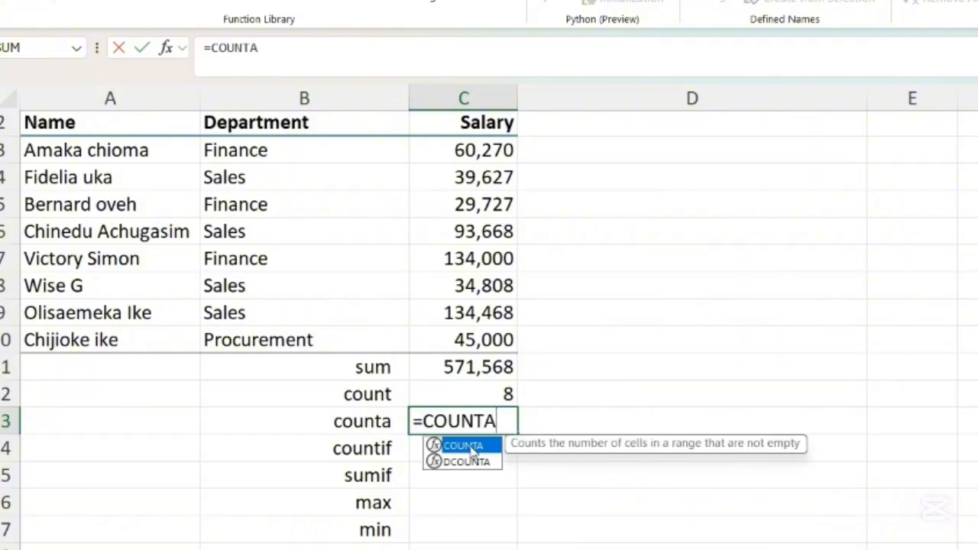
double_click(468, 446)
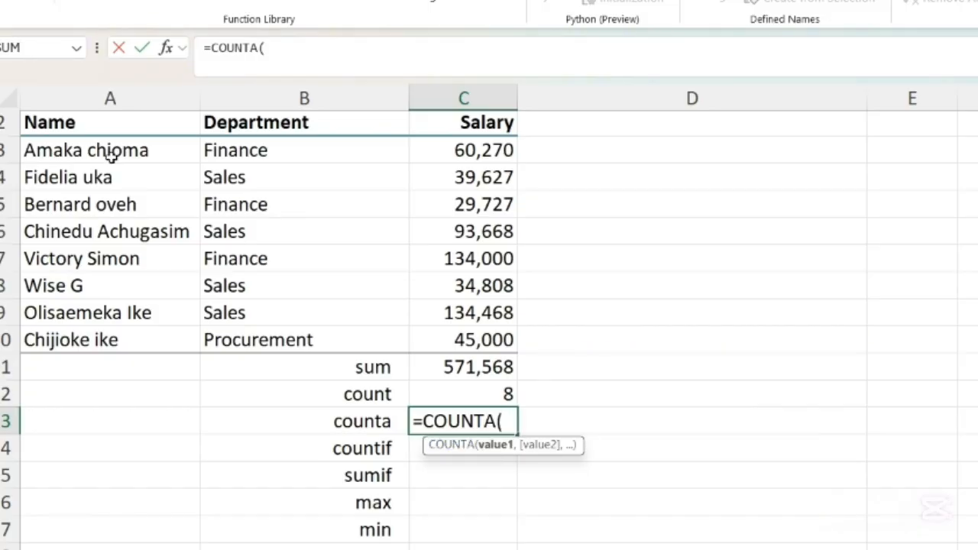
drag(109, 154, 112, 337)
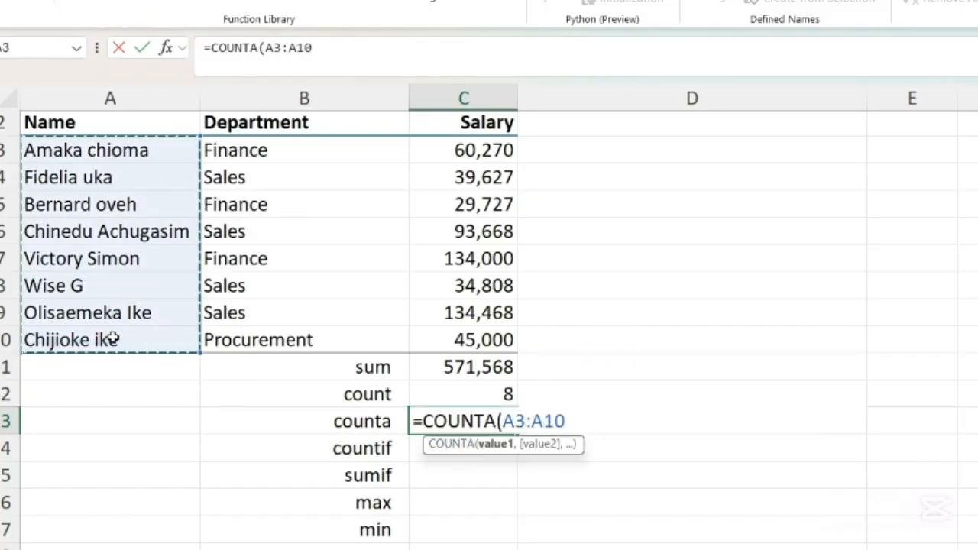
key(Return)
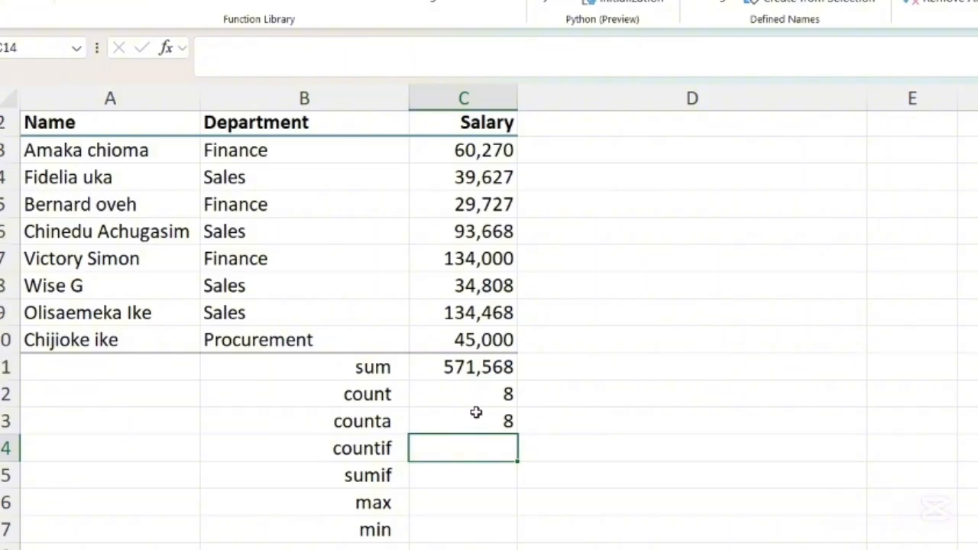
Extend the COUNTA range in C13 to A3:C10 so it covers the Name, Department and Salary columns.
click(472, 423)
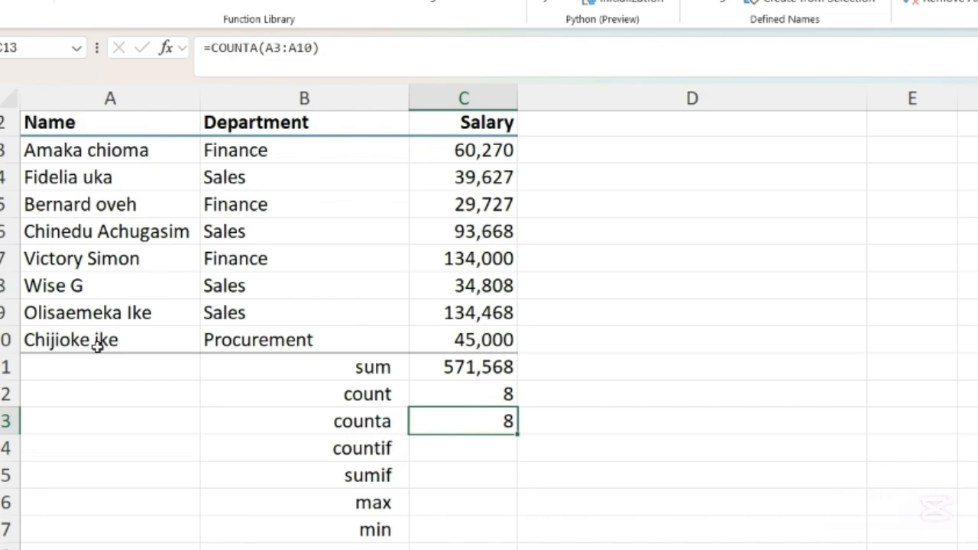
double_click(495, 417)
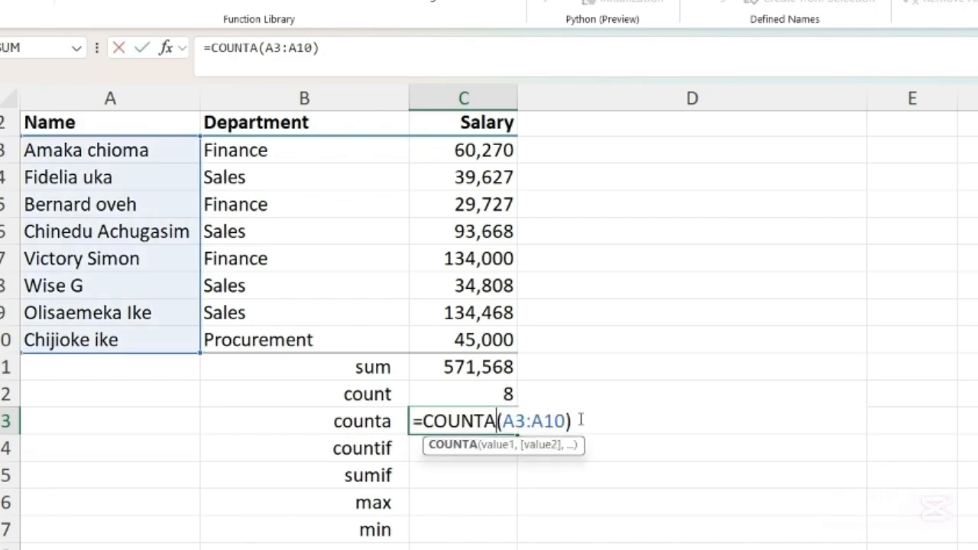
key(BackSpace)
key(BackSpace)
key(BackSpace)
key(BackSpace)
key(BackSpace)
key(BackSpace)
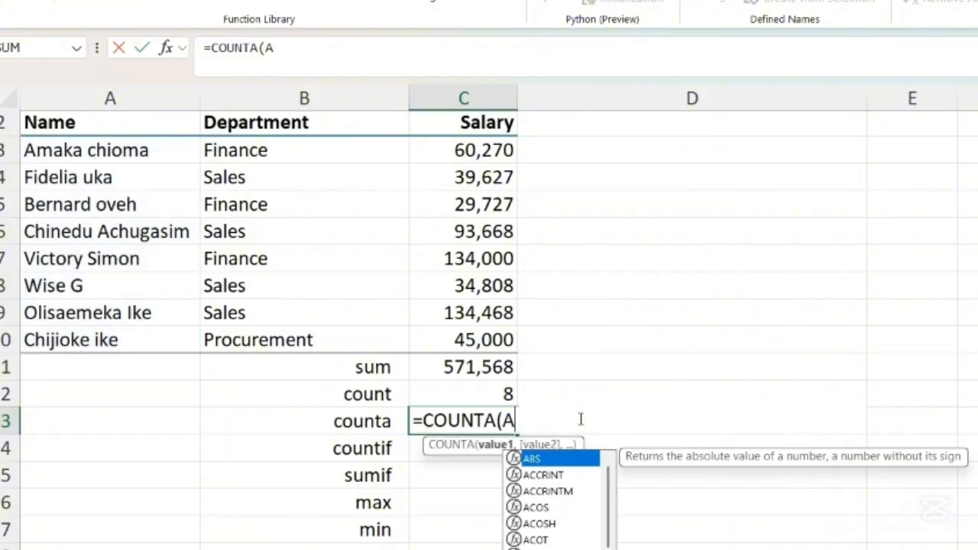
key(BackSpace)
click(143, 149)
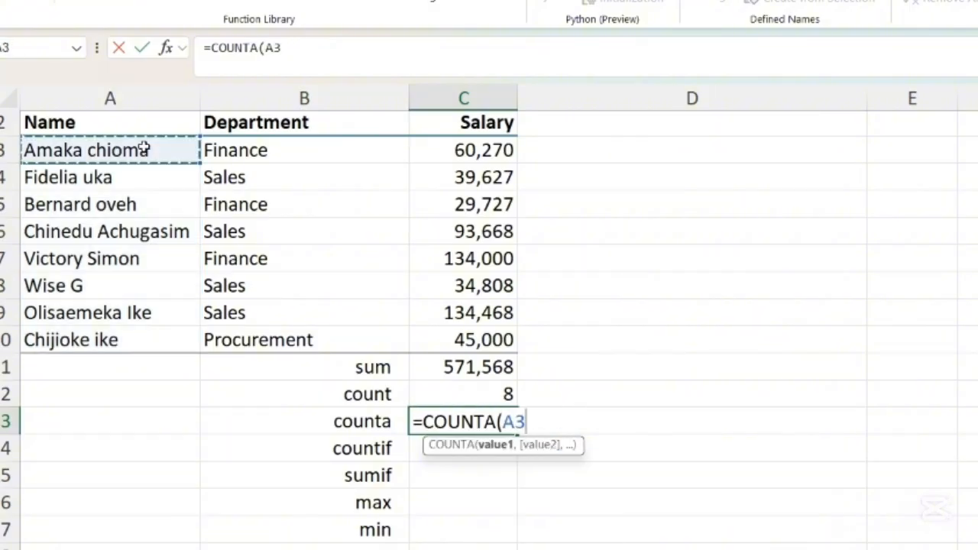
drag(144, 149, 464, 340)
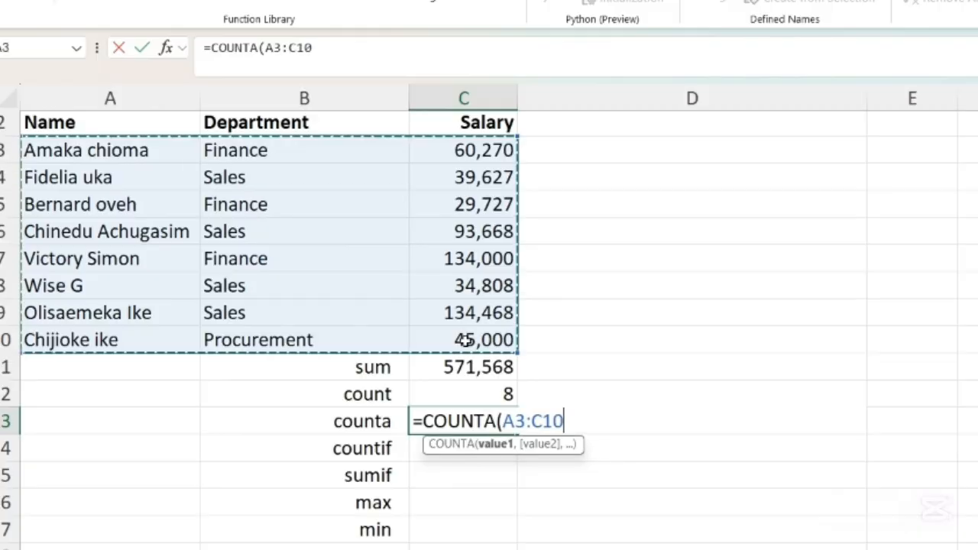
key(Return)
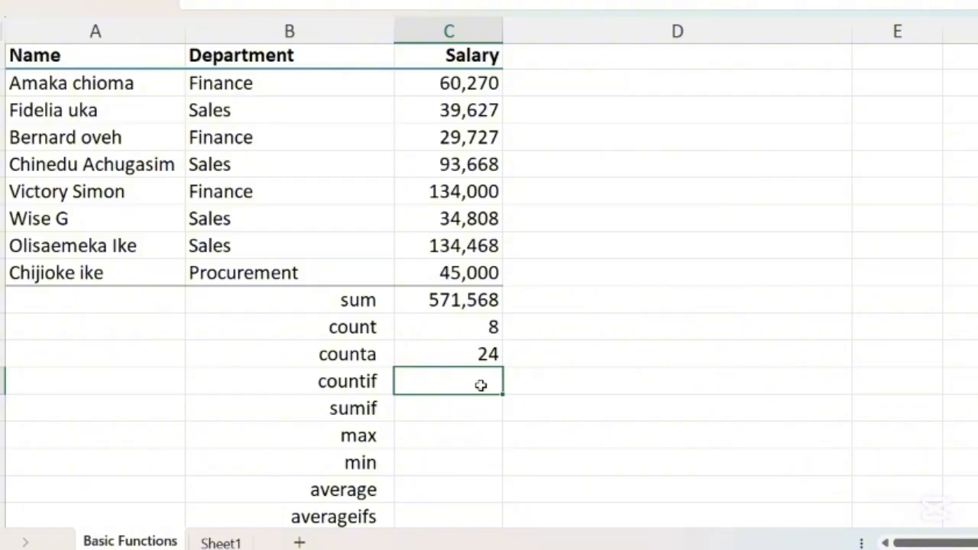
click(477, 353)
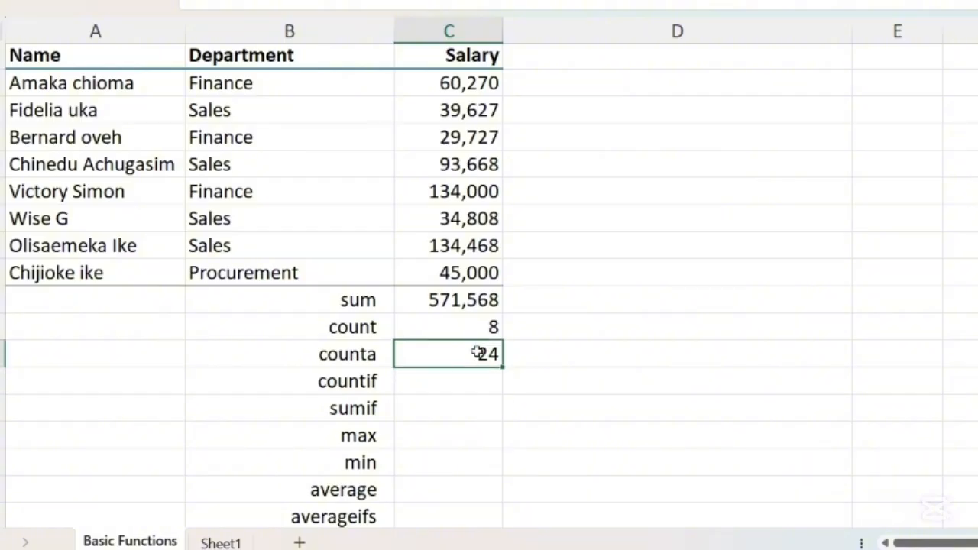
Enter a MAX formula in C16, beside the max label, over the employees' salary values.
scroll(477, 352, down, 1)
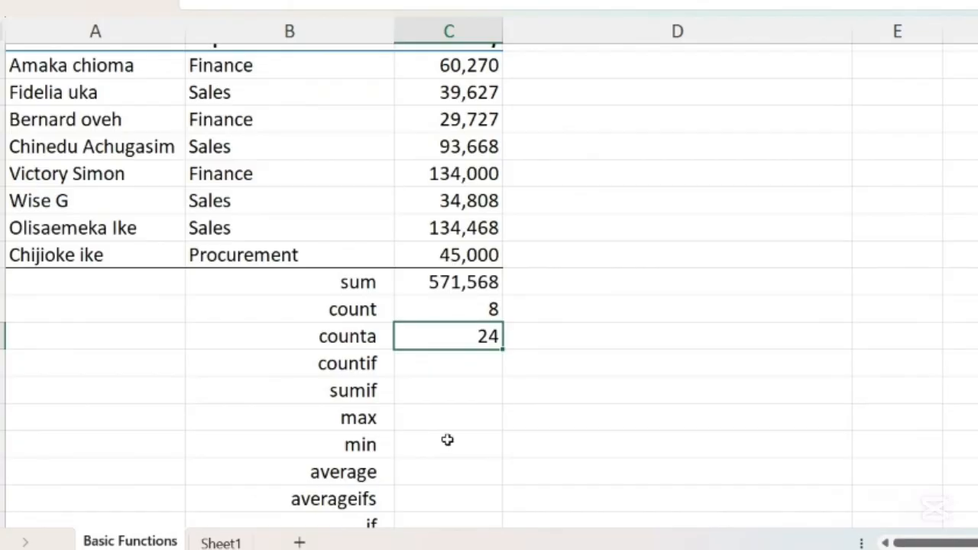
scroll(447, 440, down, 1)
click(437, 402)
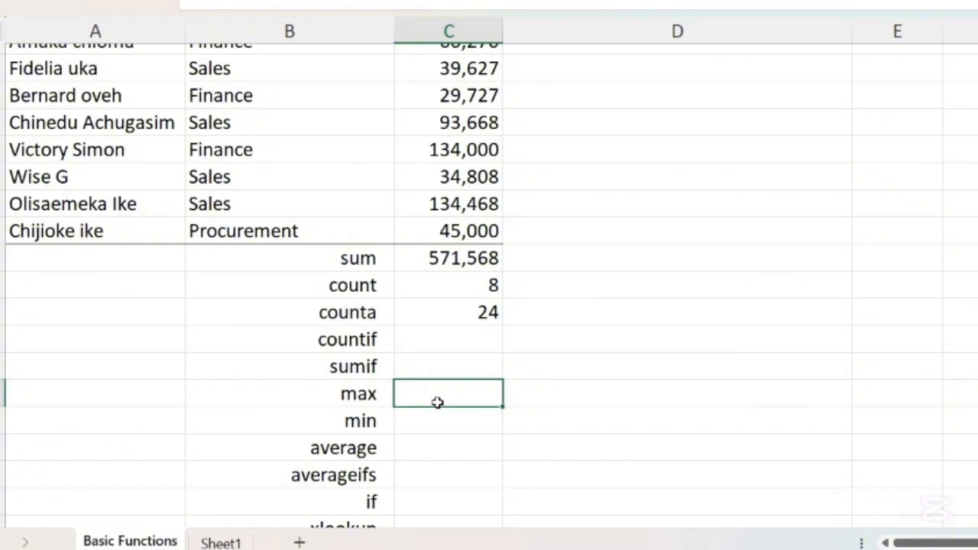
text(=MAX)
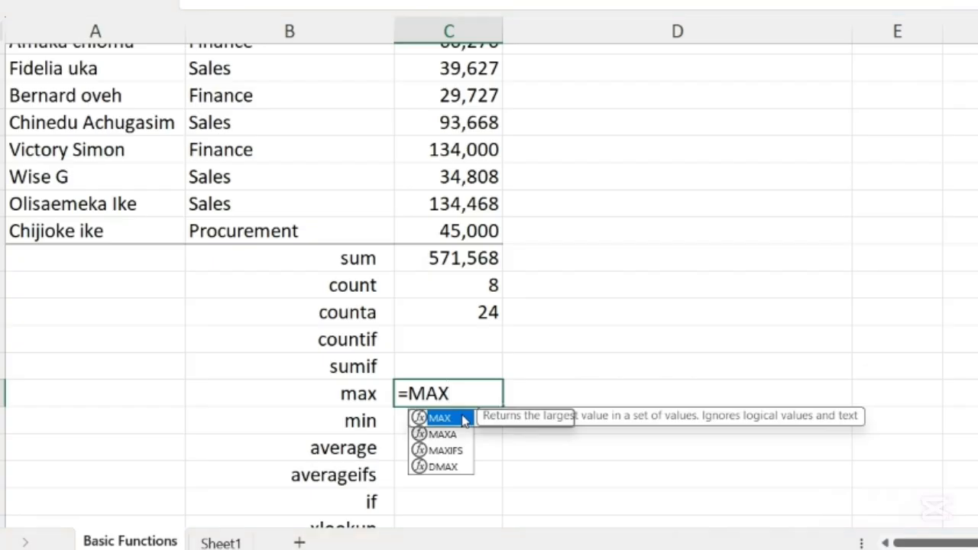
double_click(464, 419)
scroll(443, 168, up, 2)
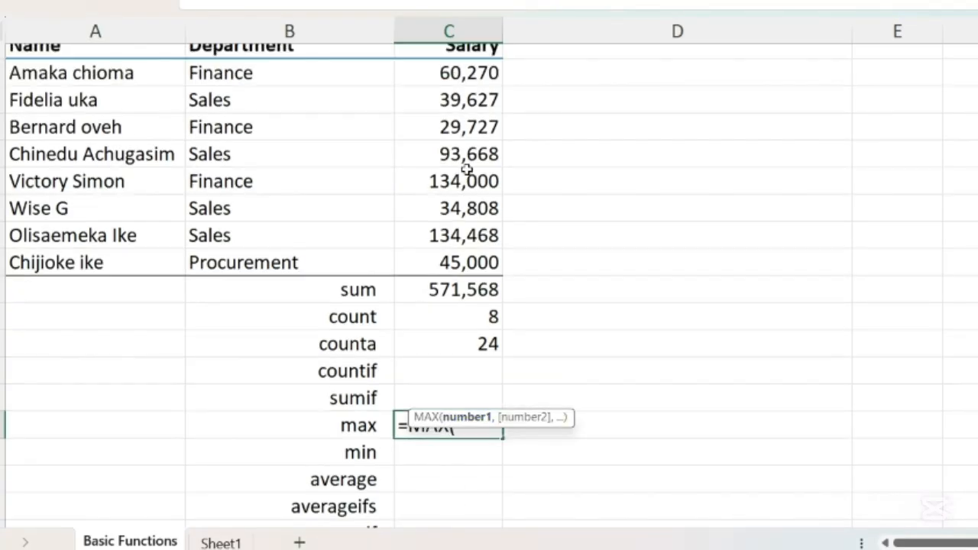
click(465, 88)
drag(468, 113, 471, 272)
key(Return)
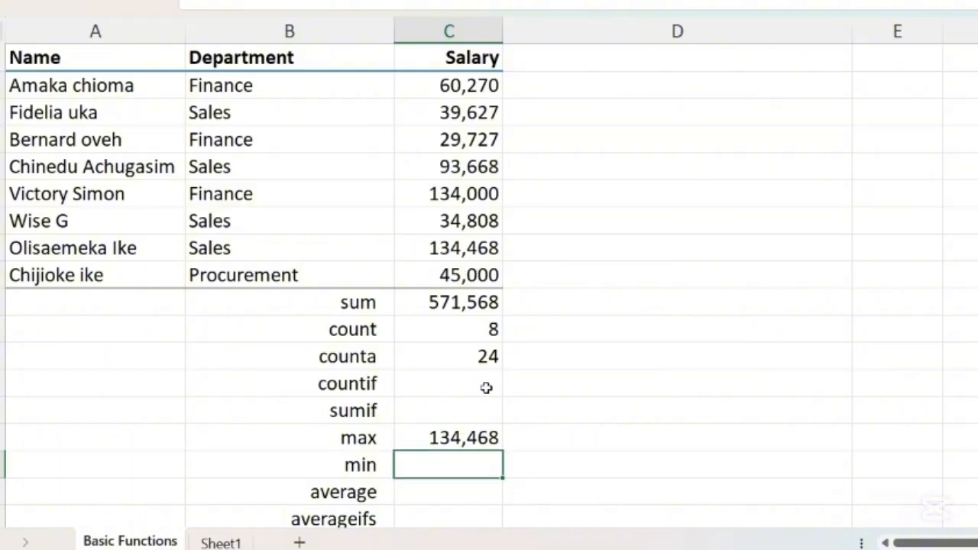
click(456, 445)
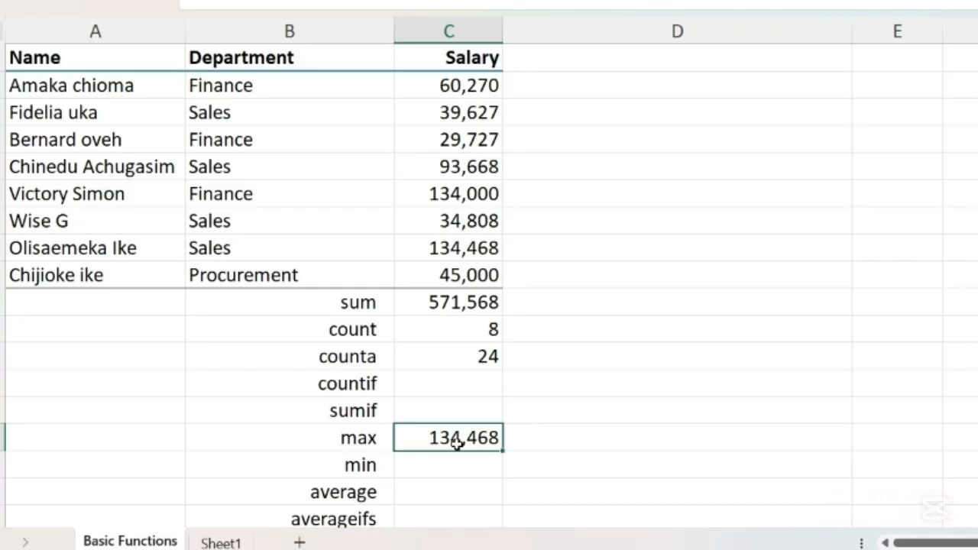
Enter =MIN(C3:C10) in C17, beside the min label, to find the smallest salary.
click(455, 464)
text(=)
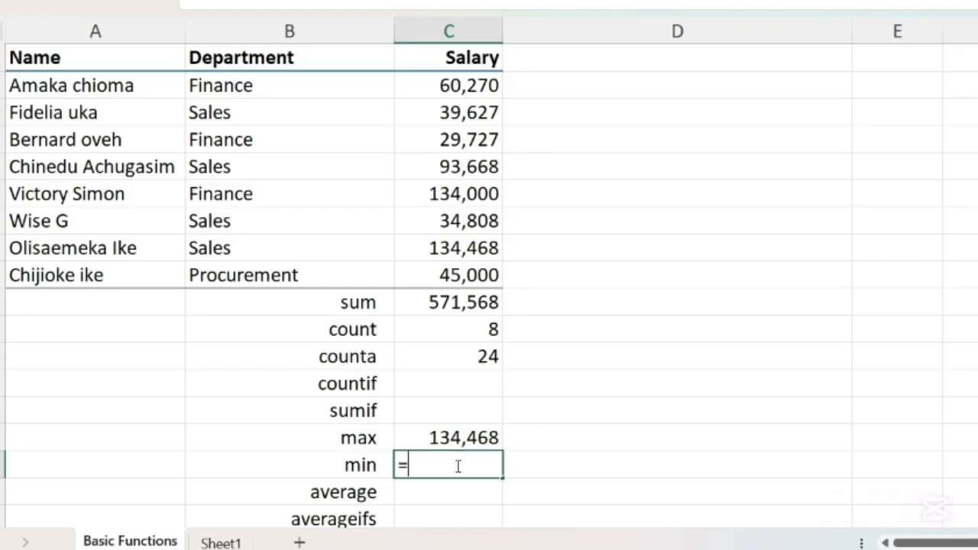
text(MIN)
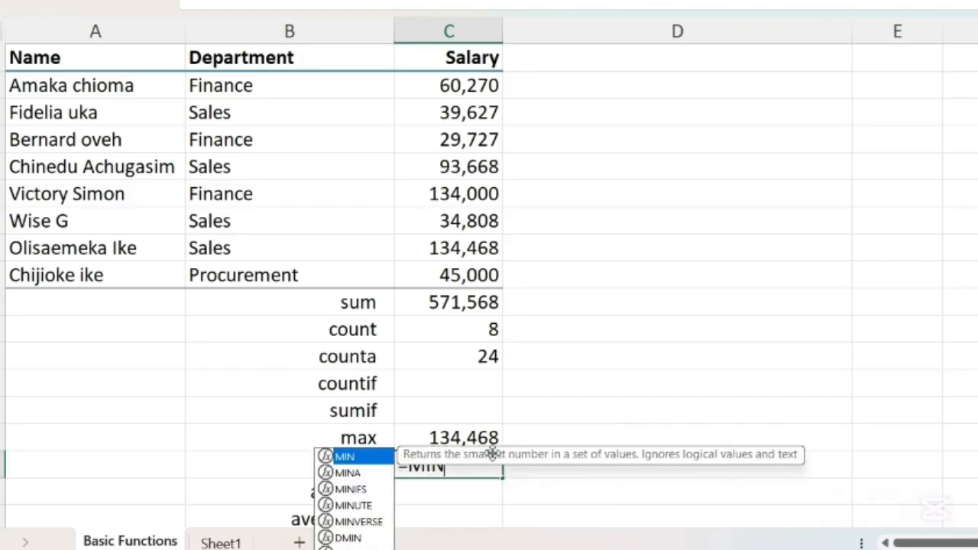
double_click(344, 456)
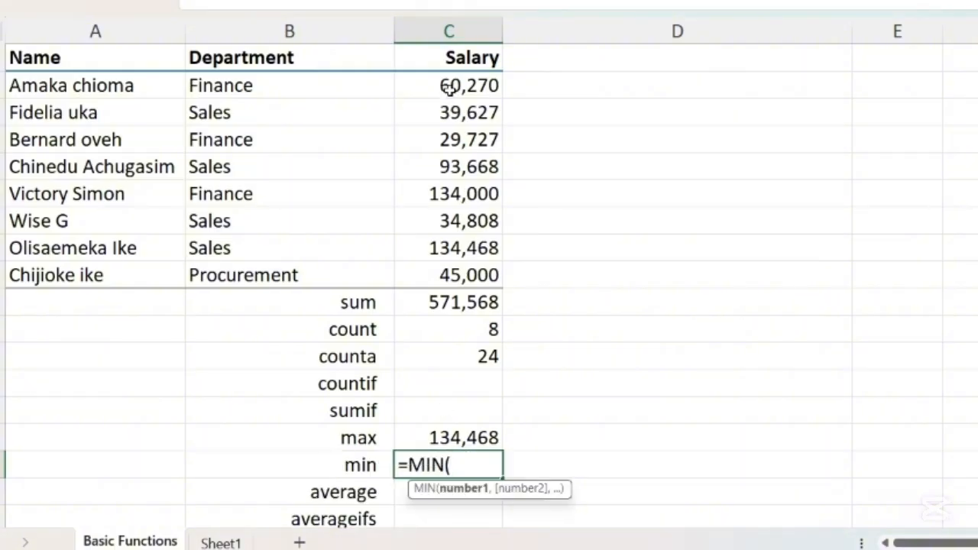
drag(448, 93, 459, 279)
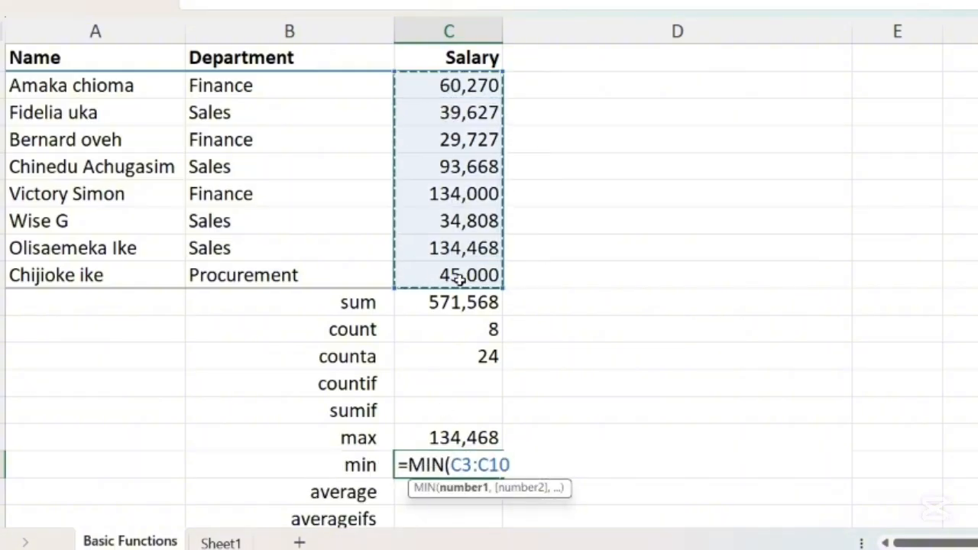
key(Return)
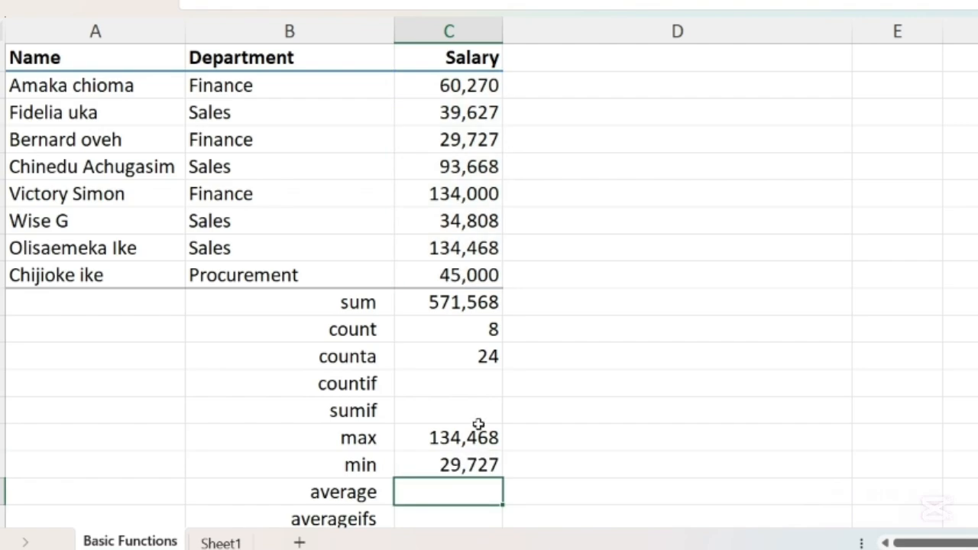
click(430, 465)
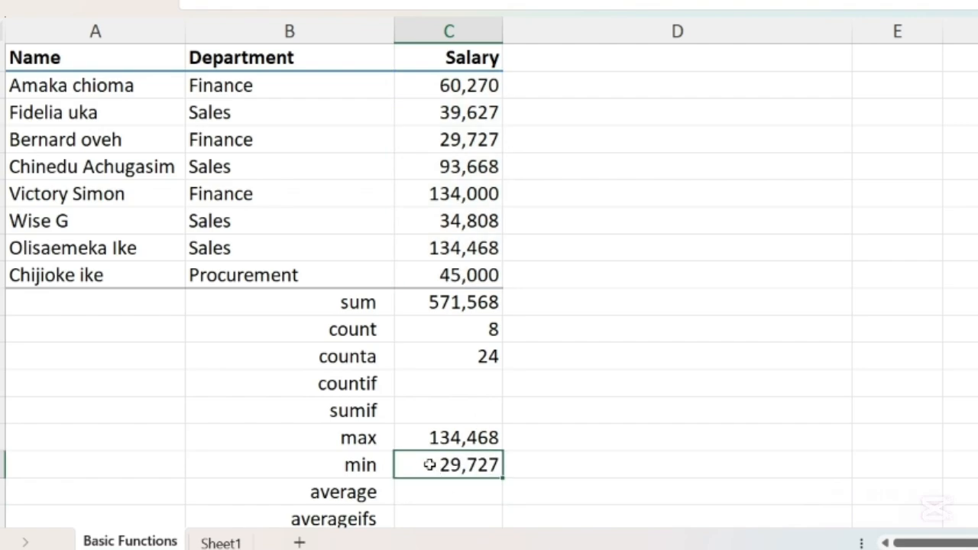
Change the average label in B18 to "average Salary".
scroll(430, 465, down, 3)
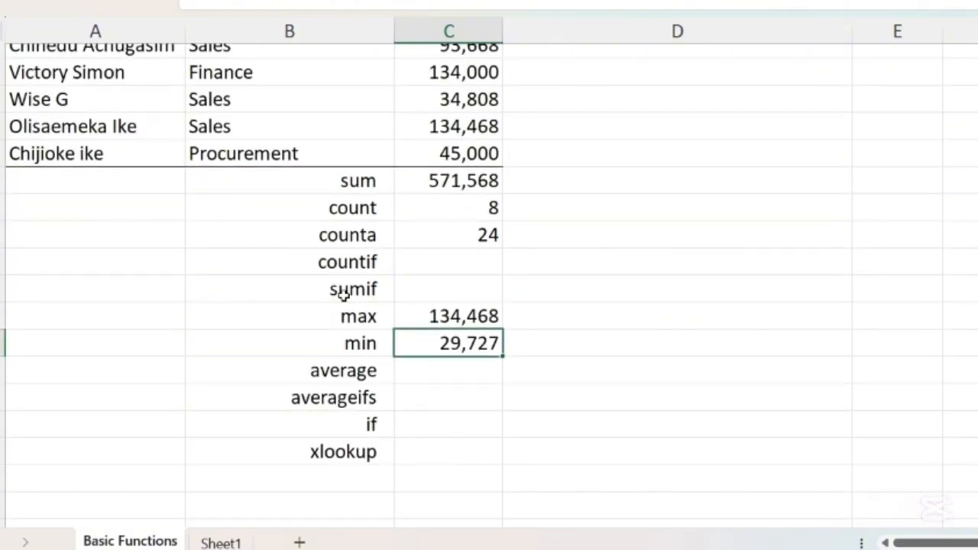
click(467, 371)
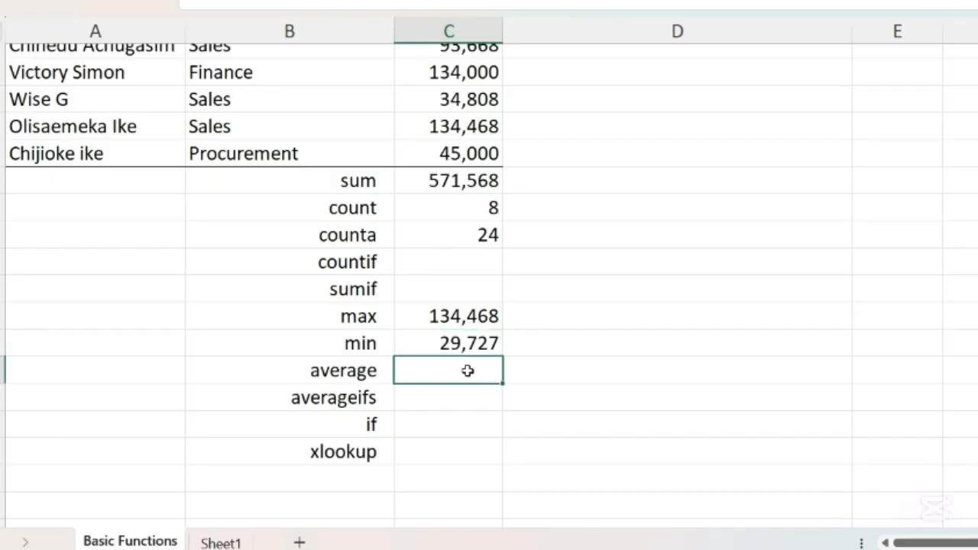
scroll(468, 370, up, 2)
scroll(468, 370, down, 2)
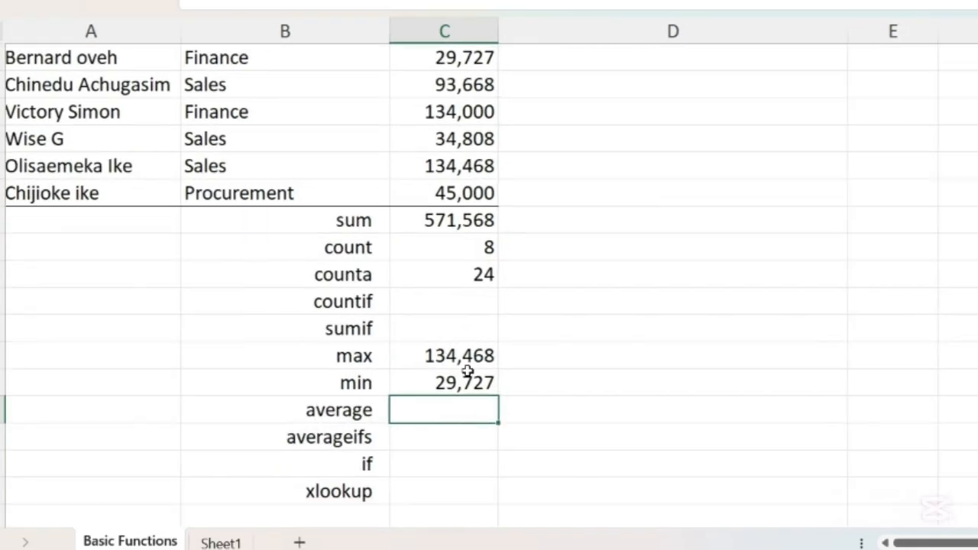
double_click(374, 410)
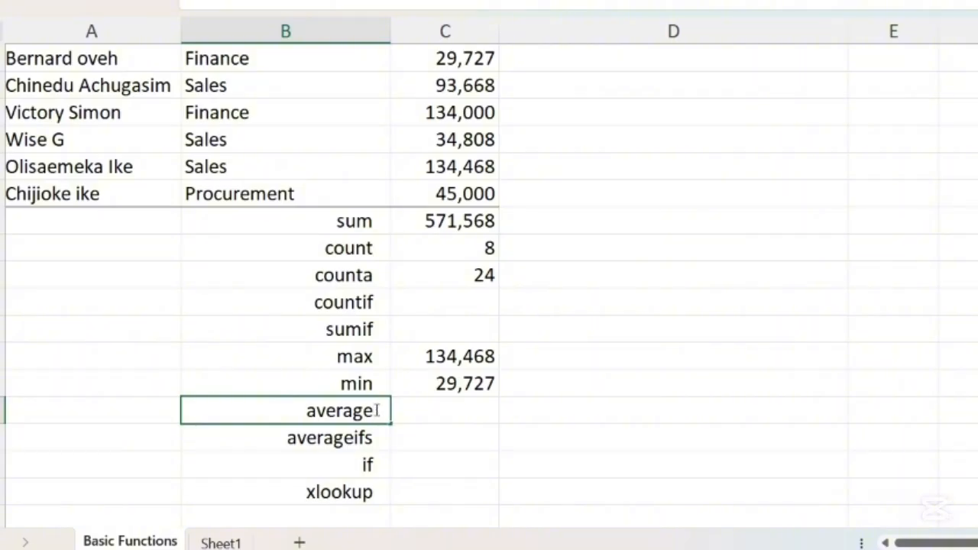
text(S)
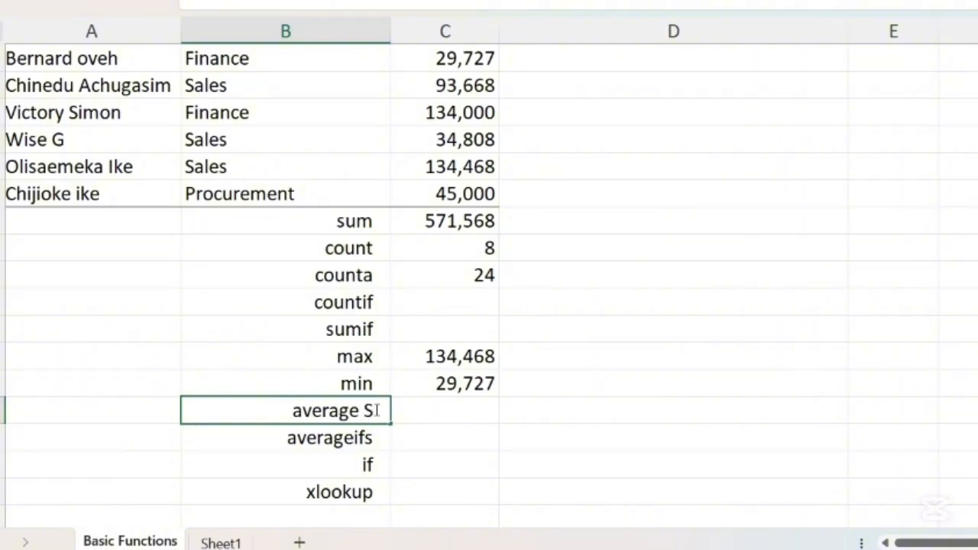
text(alary)
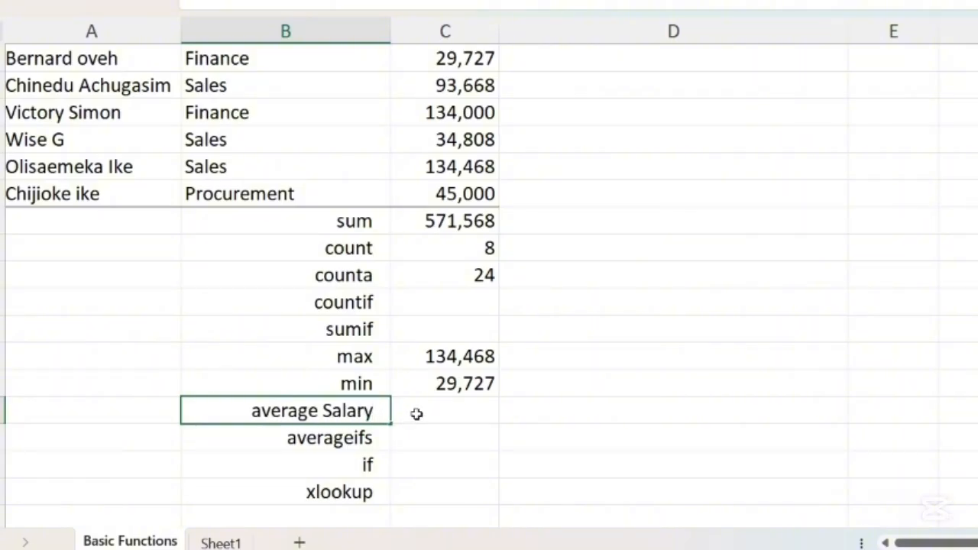
Enter =AVERAGE(C3:C10) in C18, beside the average Salary label, to average the employees' salaries.
click(417, 413)
text(=)
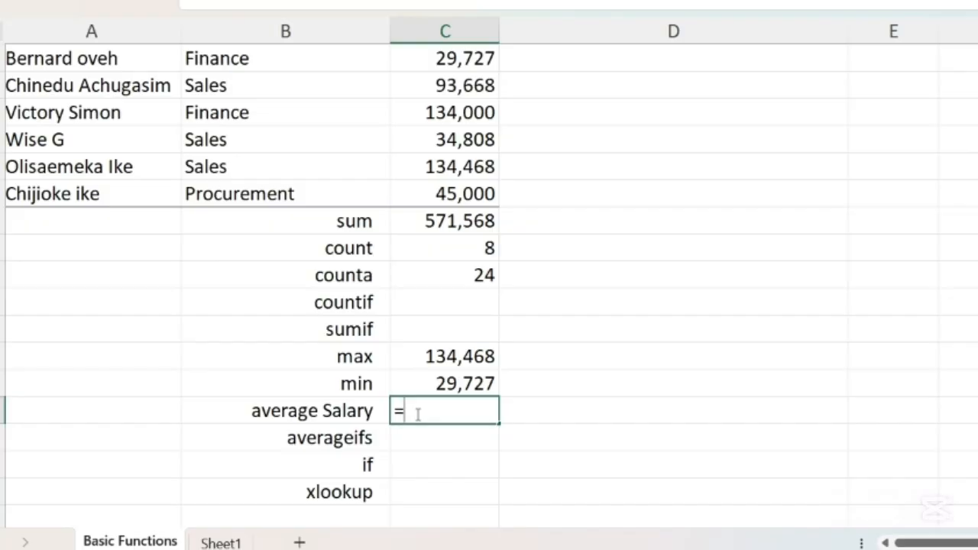
text(av)
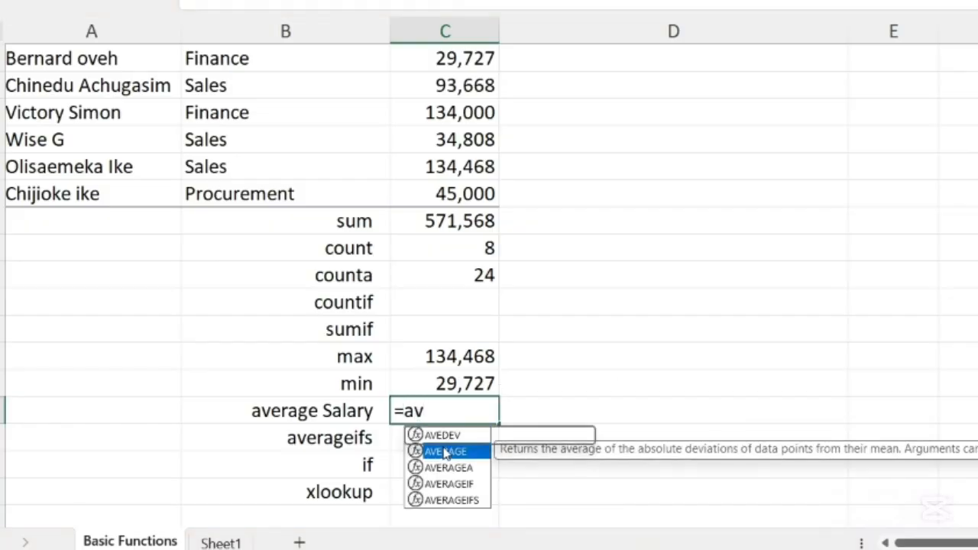
double_click(446, 451)
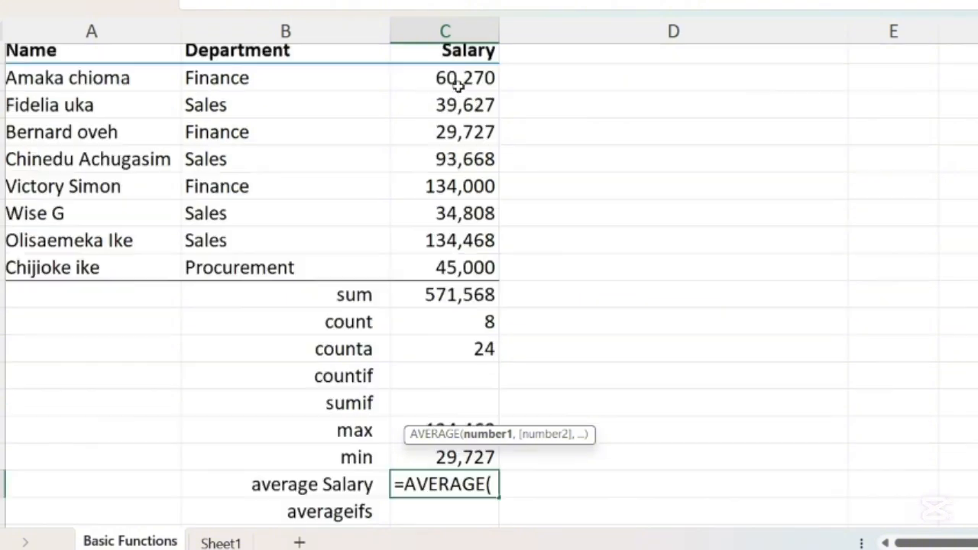
scroll(459, 96, up, 2)
drag(458, 111, 465, 299)
key(Return)
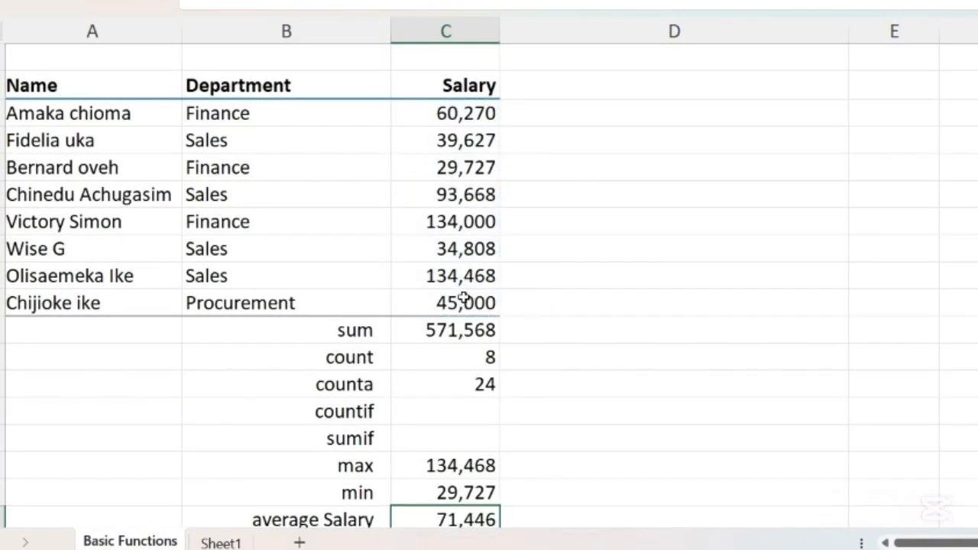
scroll(464, 298, down, 3)
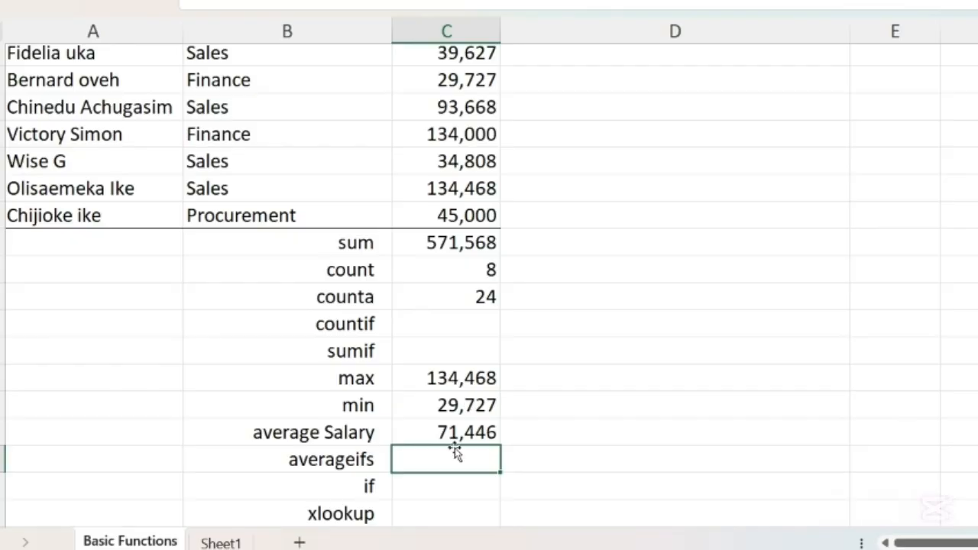
click(449, 433)
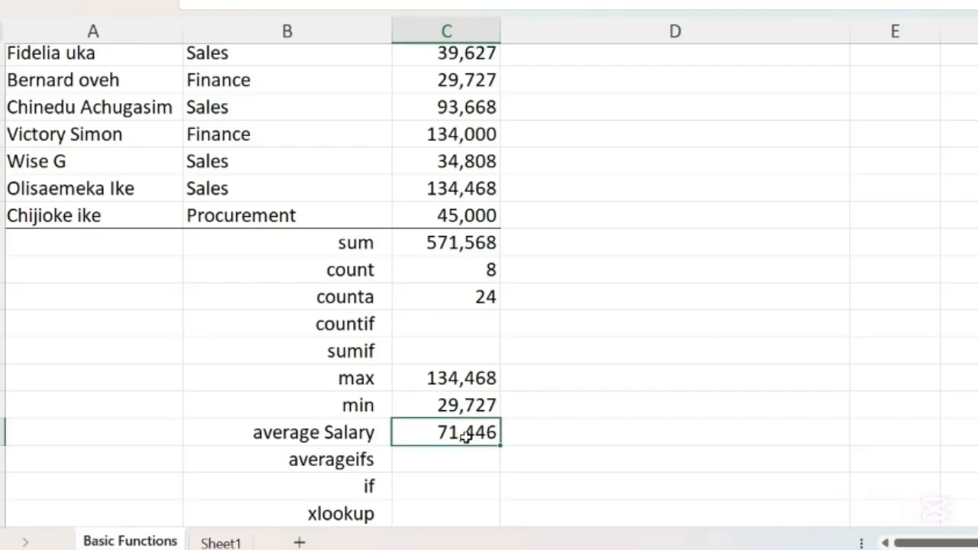
Insert the AutoSum Average function in E18 with its range set to the salaries in C3:C10.
click(869, 429)
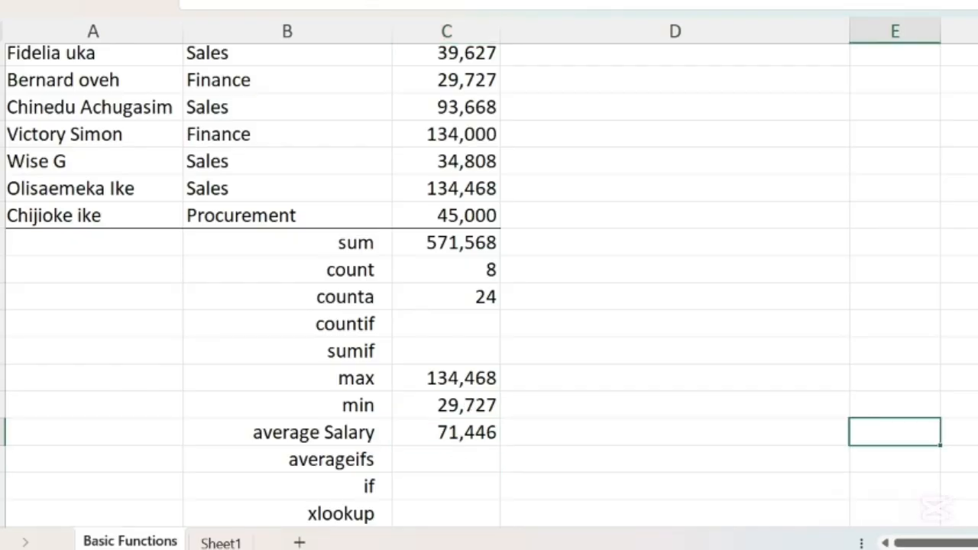
click(130, 67)
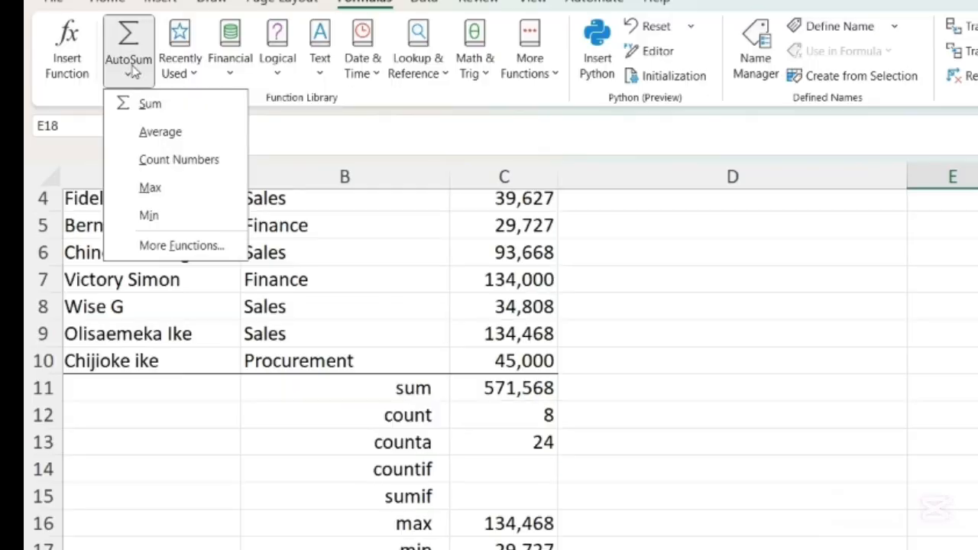
click(163, 131)
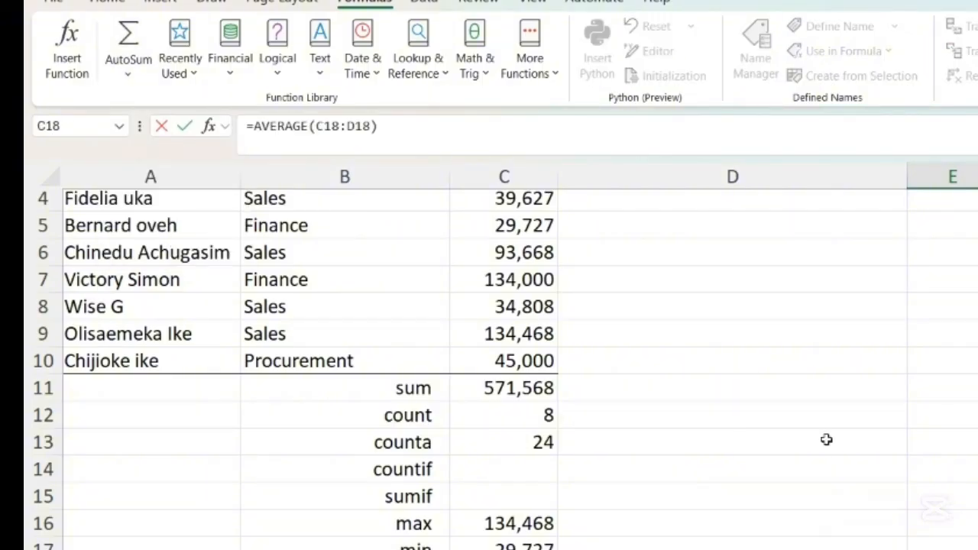
drag(526, 170, 529, 361)
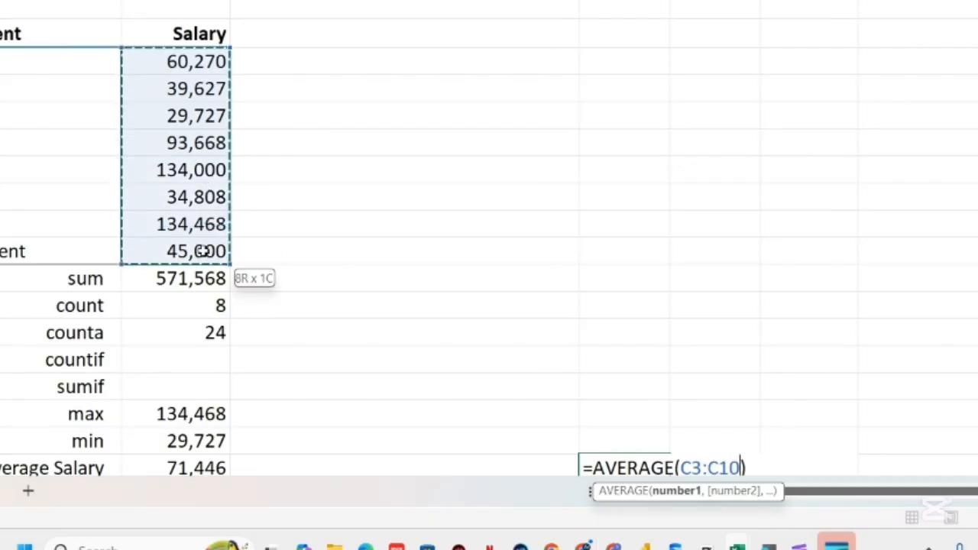
key(Return)
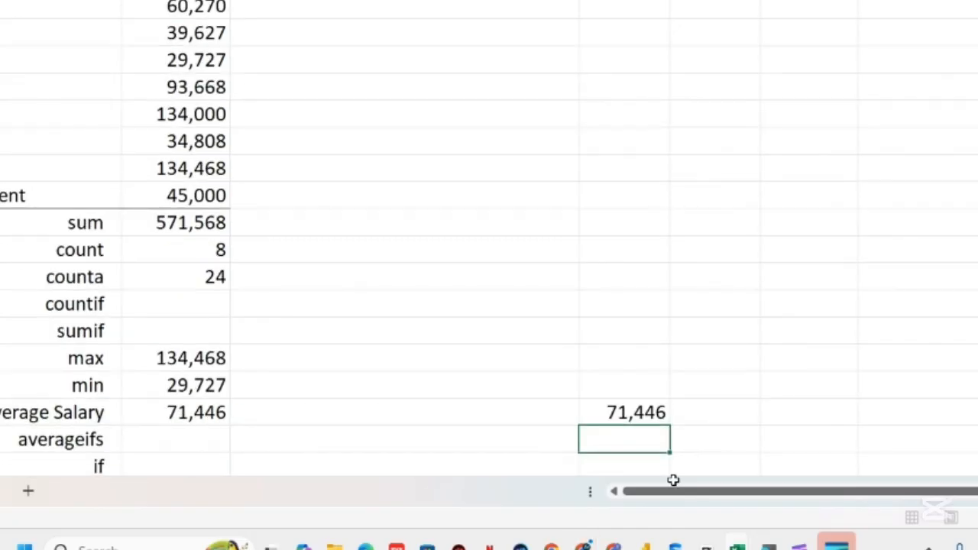
click(601, 408)
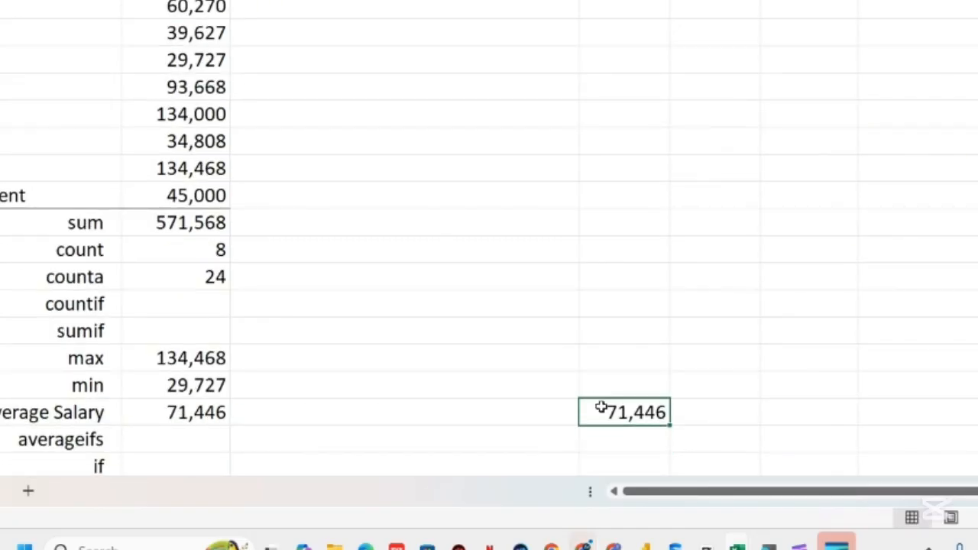
scroll(601, 408, down, 2)
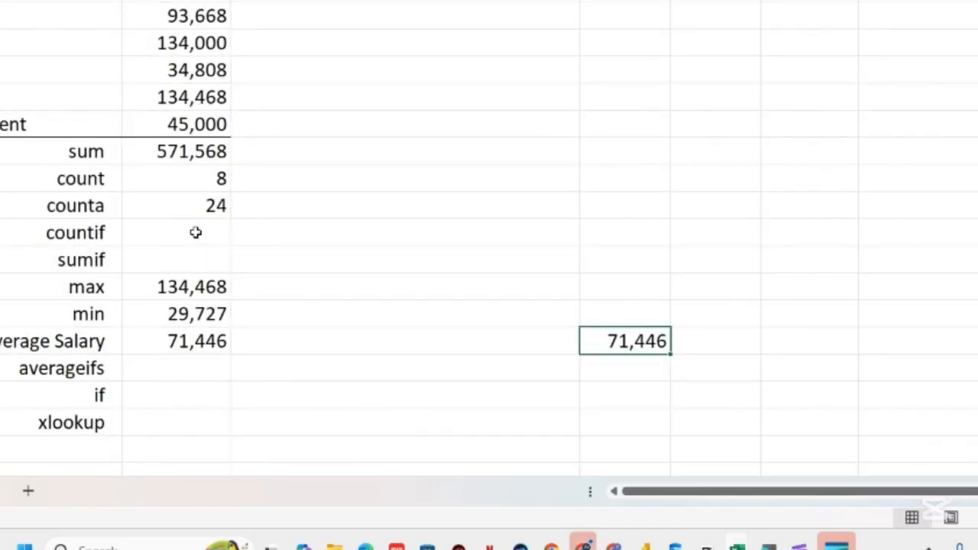
Enter =COUNTIF(B3:B10,B4) in C14 to count the Sales employees, and check it against the Sales entries in the Department column.
click(196, 233)
scroll(196, 232, up, 2)
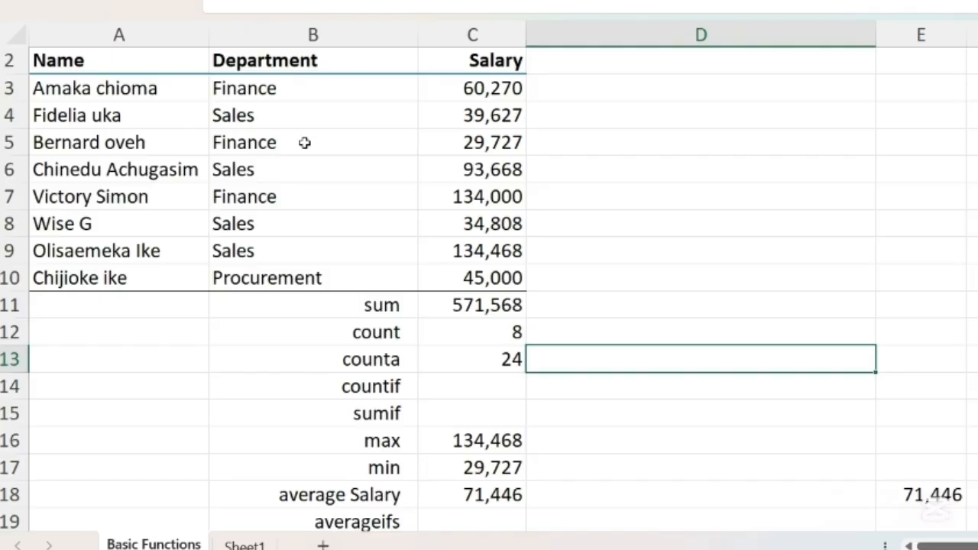
click(459, 397)
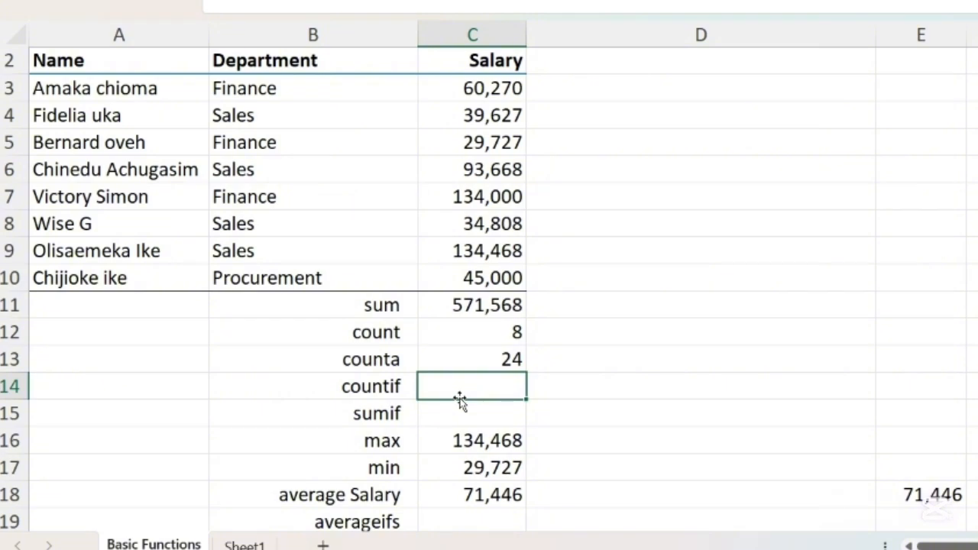
text(=countif)
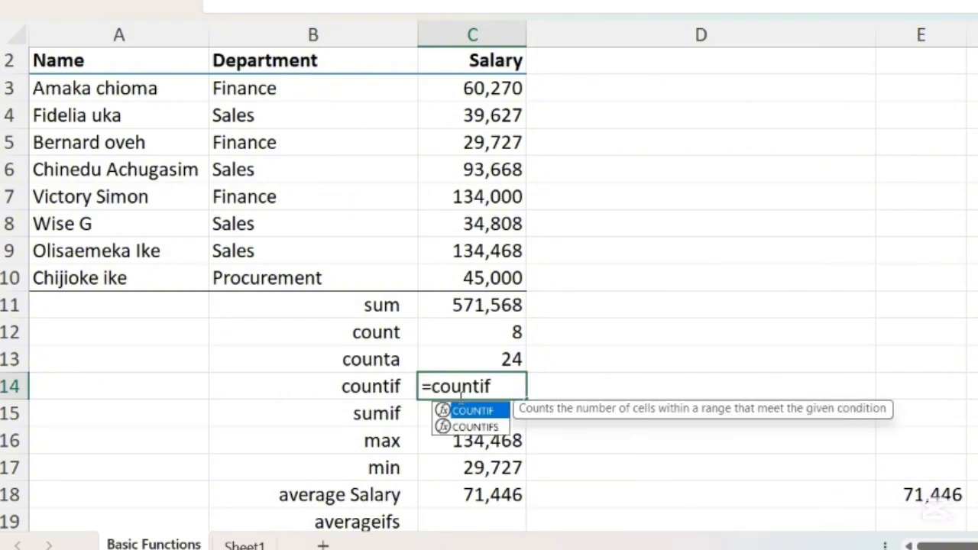
double_click(470, 411)
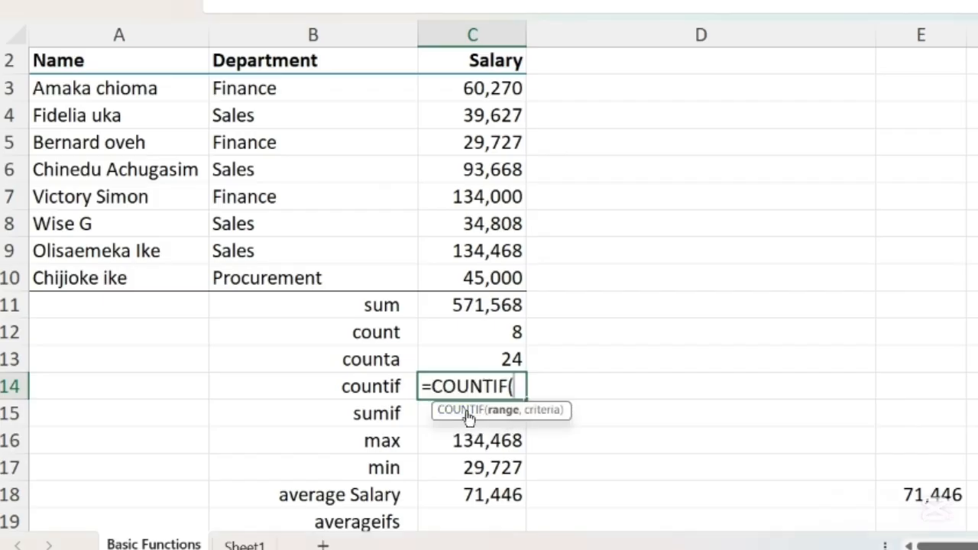
click(343, 78)
drag(343, 78, 384, 278)
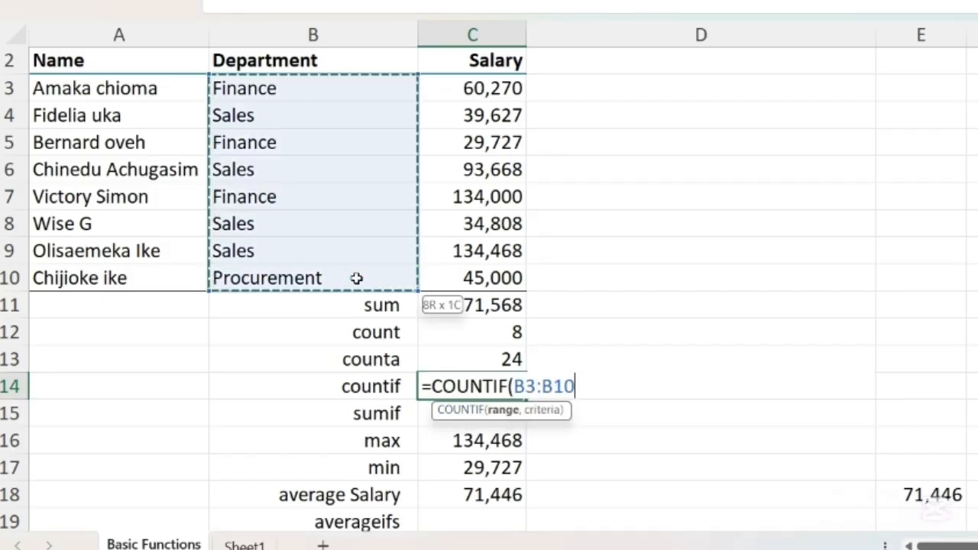
text(,)
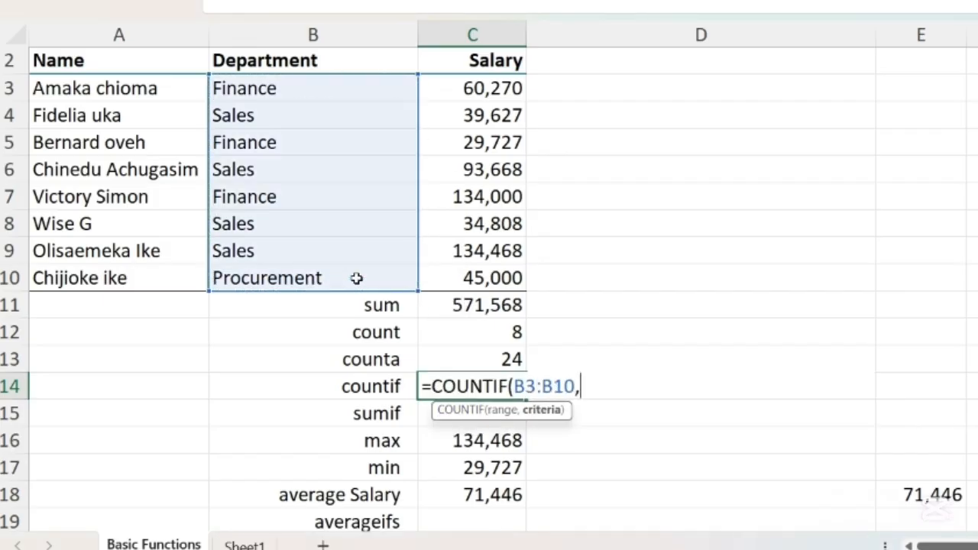
click(286, 116)
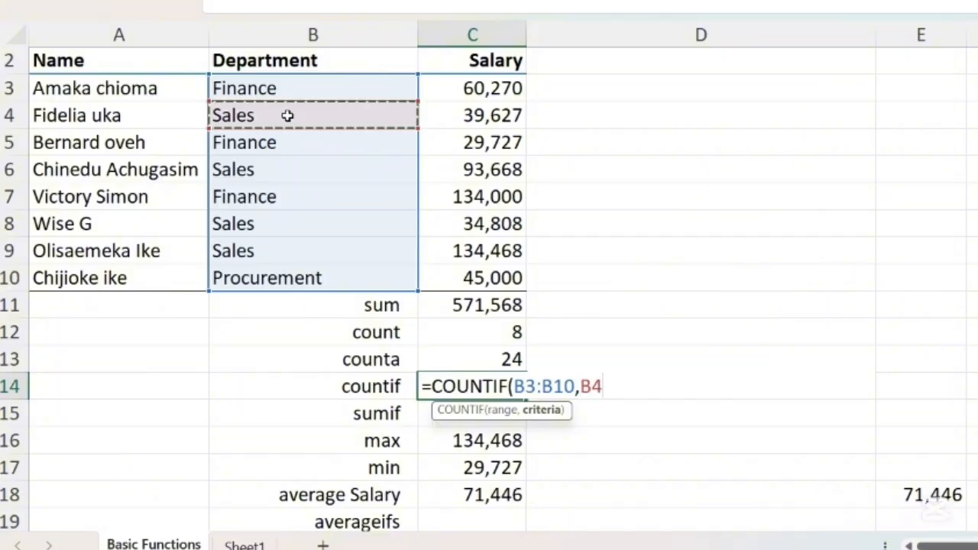
key(Return)
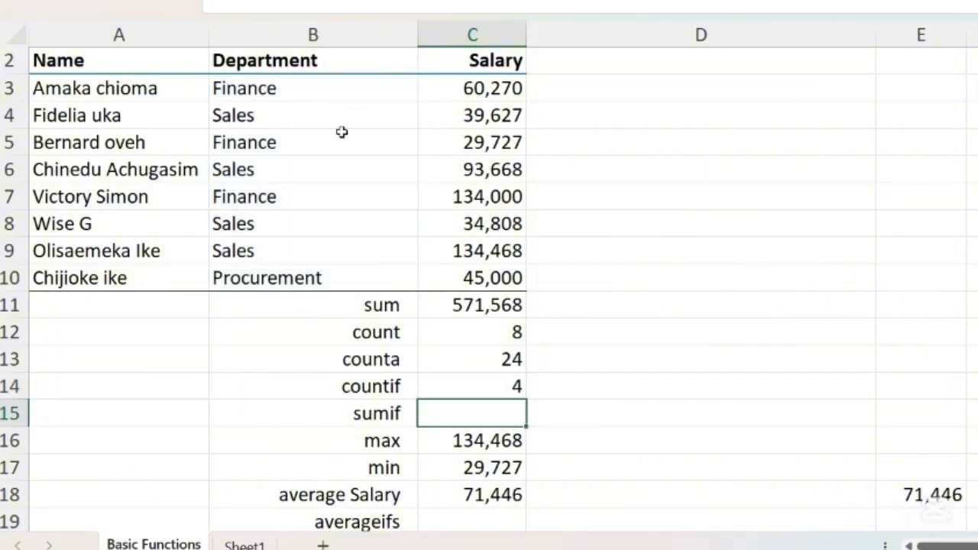
click(229, 119)
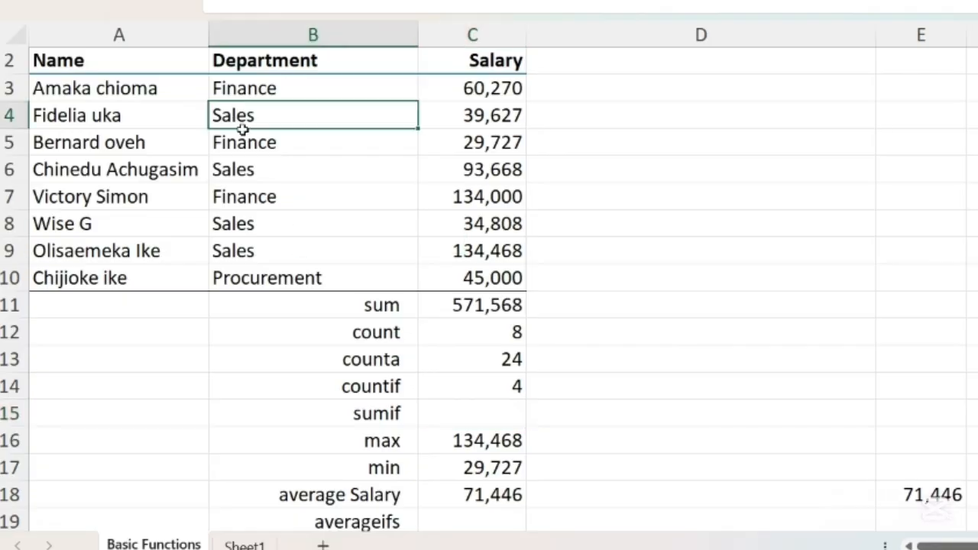
click(273, 171)
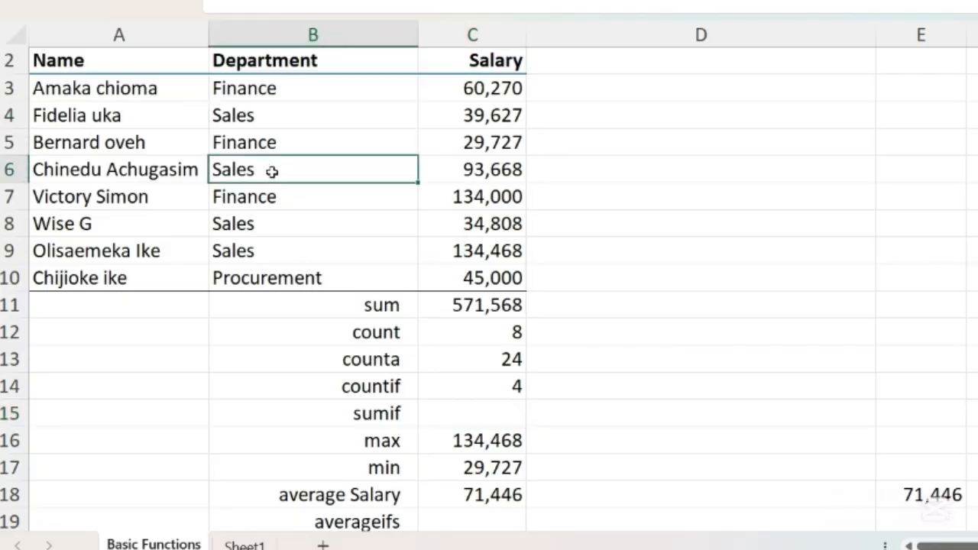
click(275, 117)
click(276, 167)
Change the COUNTIF criterion in C14 to B7 to count the Finance employees.
click(519, 388)
text(=COUNTIF(B3:B10,B4))
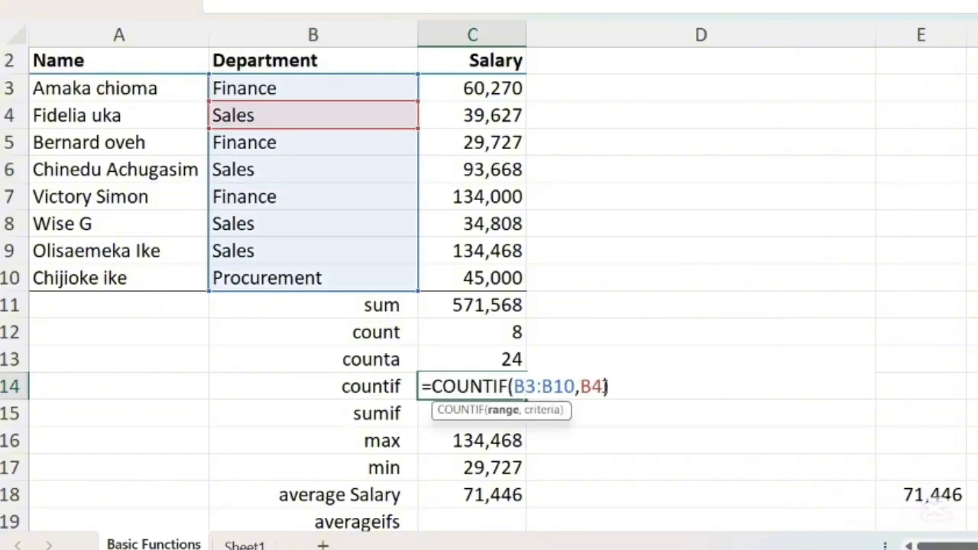
key(BackSpace)
key(BackSpace)
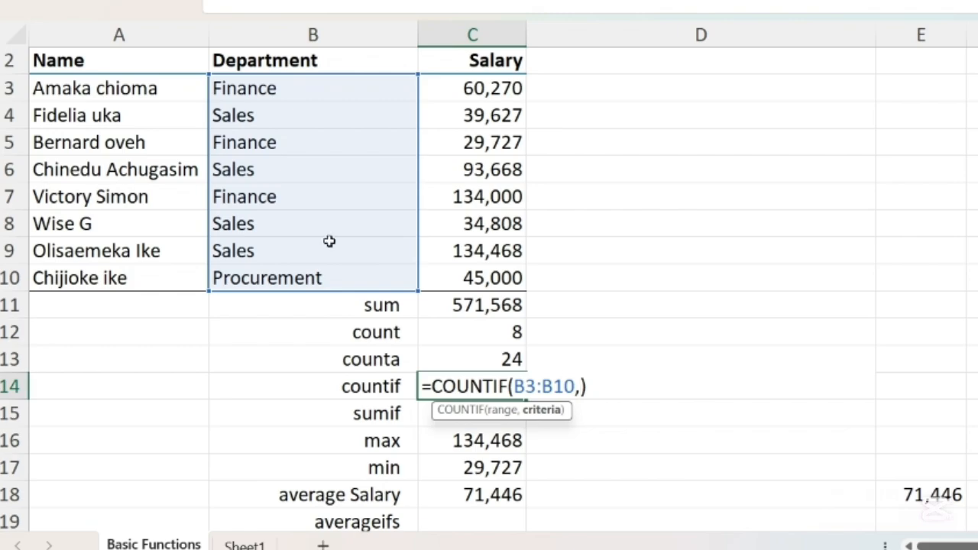
click(299, 196)
key(Return)
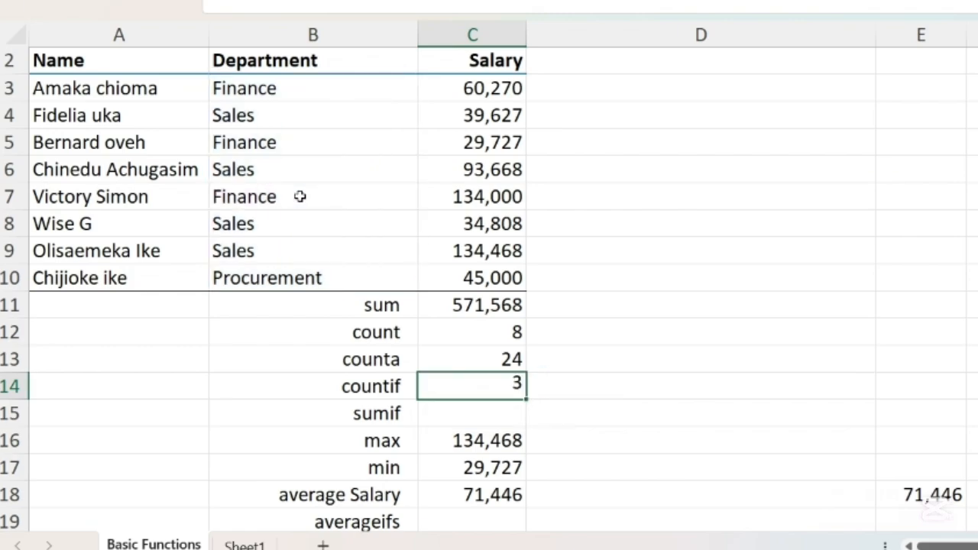
Set the COUNTIF criterion in C14 to B10 to count the Procurement employees.
click(497, 381)
double_click(514, 387)
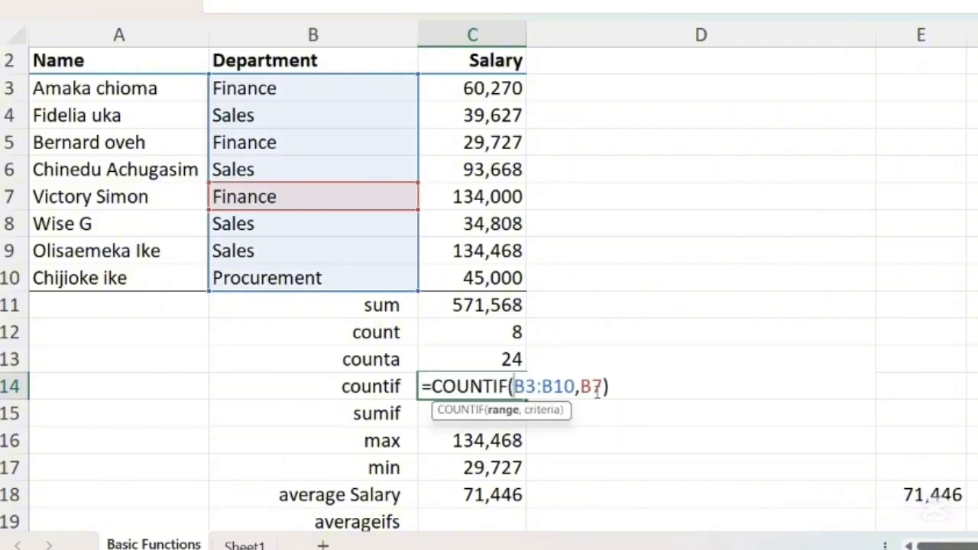
key(BackSpace)
key(BackSpace)
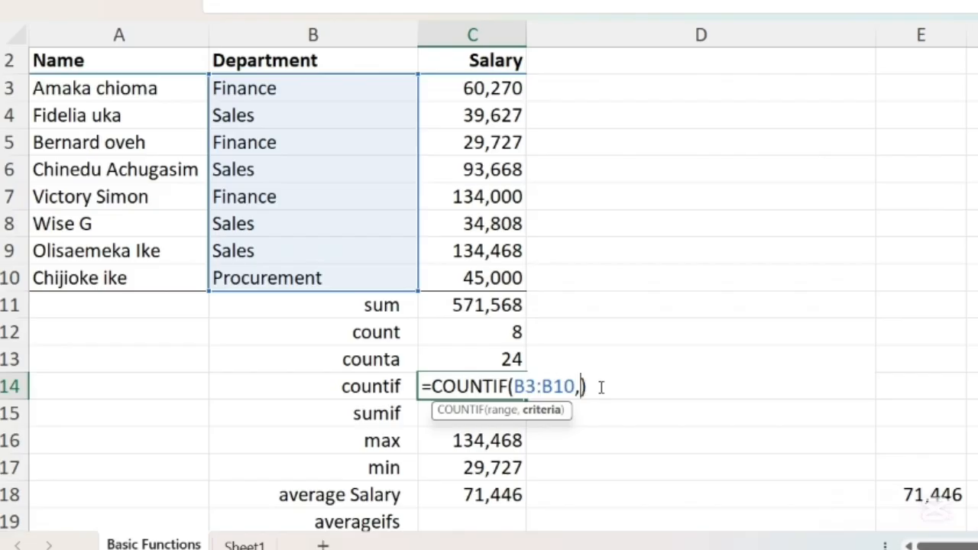
click(362, 278)
key(Return)
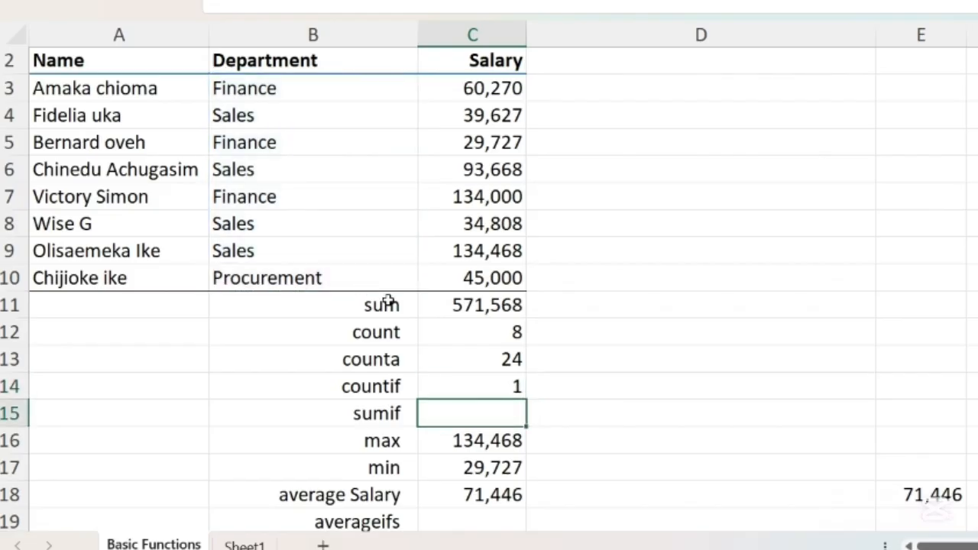
Enter =SUMIF(B3:B10,B4,C3:C10) in C15 to total the salaries of the Sales department.
click(449, 384)
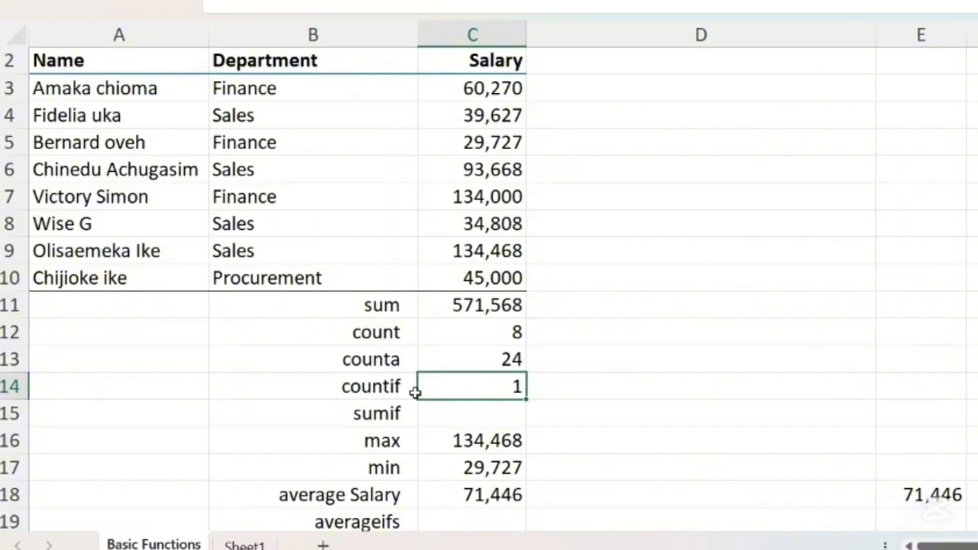
click(449, 415)
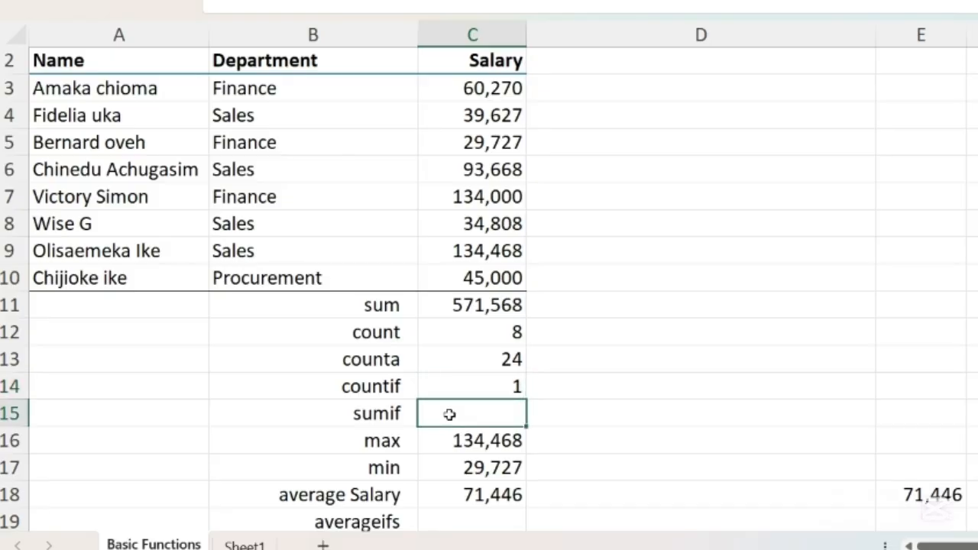
scroll(449, 414, down, 1)
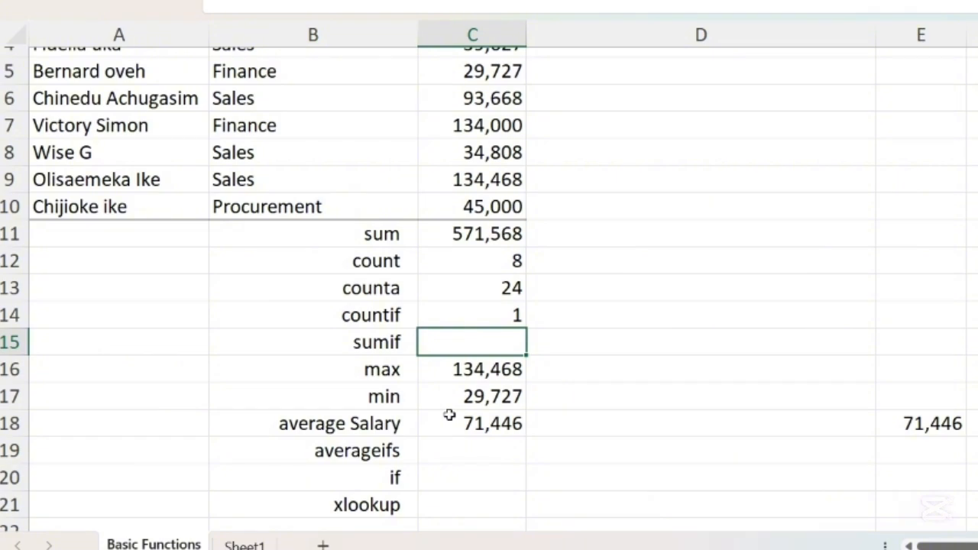
scroll(449, 414, up, 1)
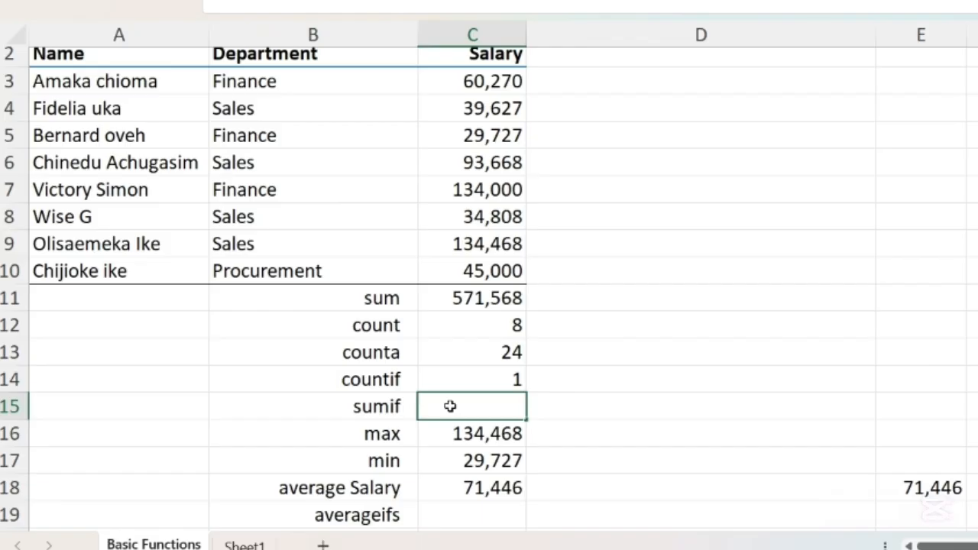
text(=sumif)
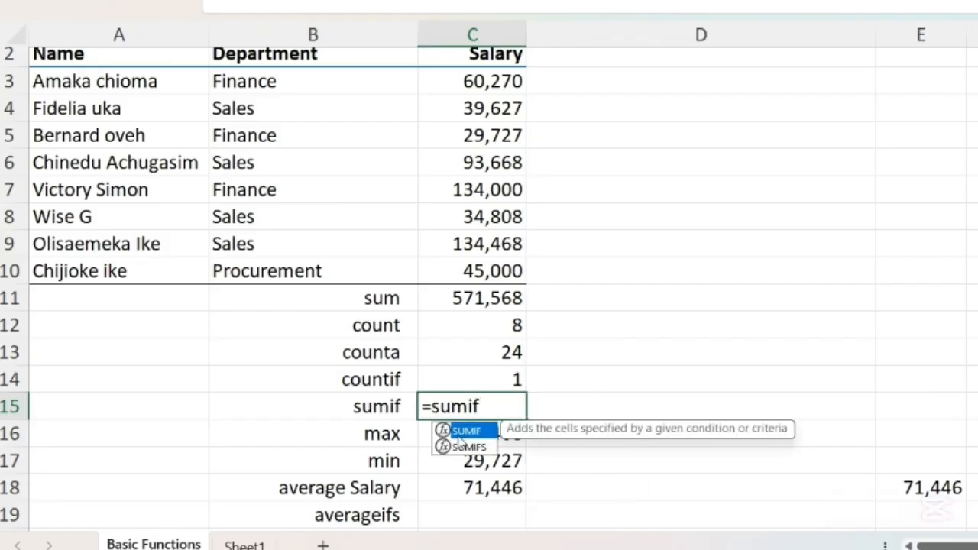
double_click(462, 432)
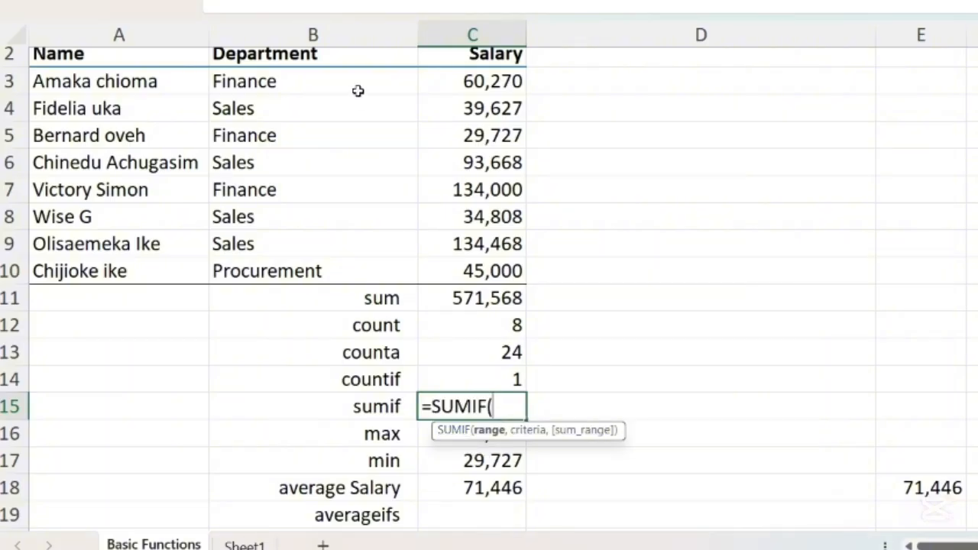
drag(326, 79, 331, 270)
text(,)
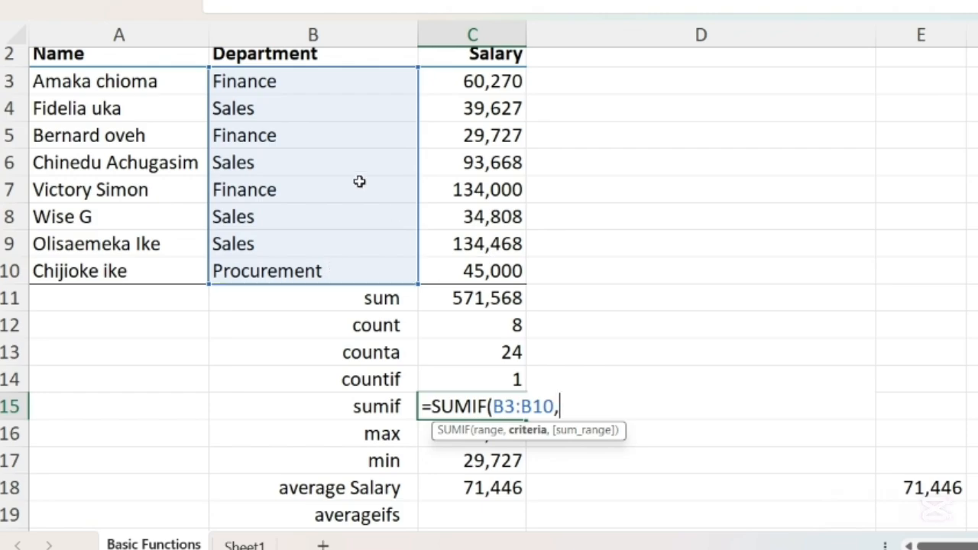
click(302, 112)
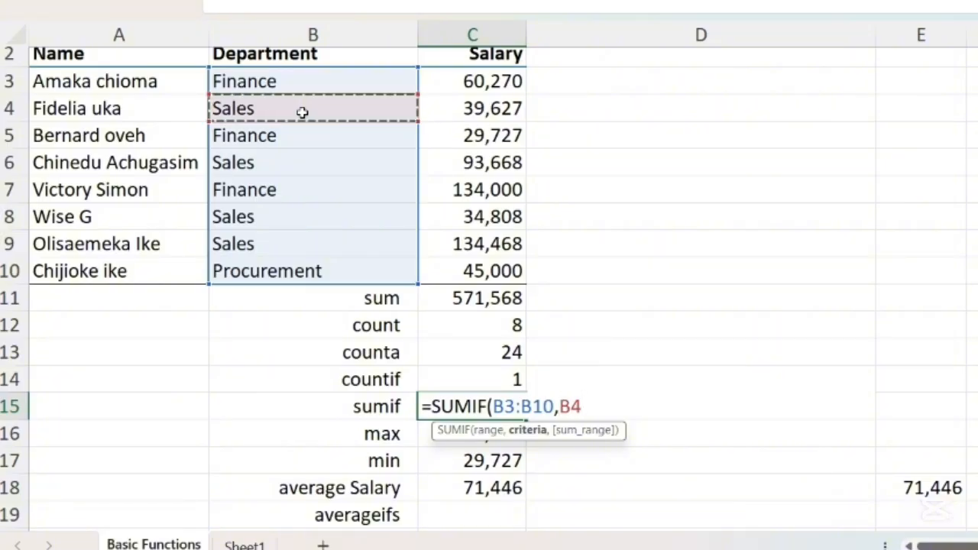
text(,)
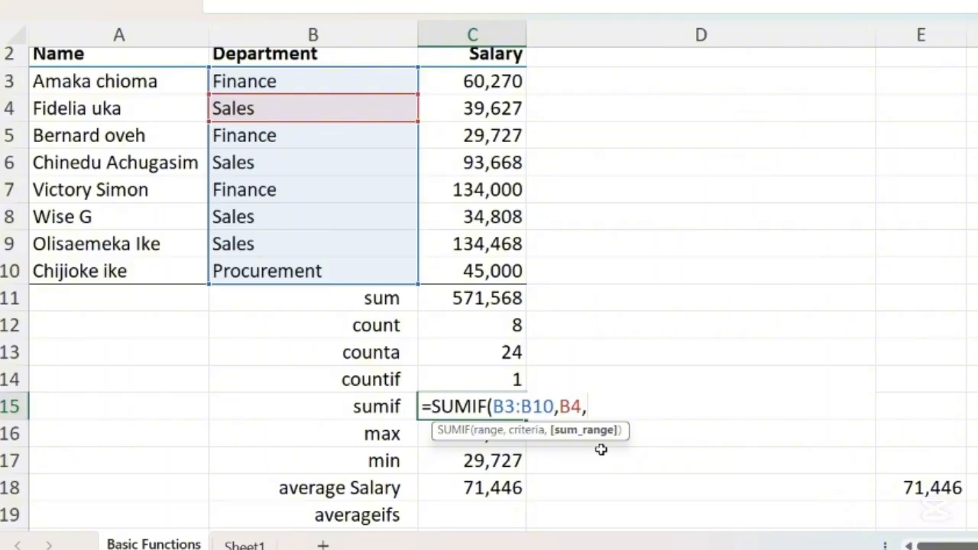
drag(497, 86, 504, 273)
key(Return)
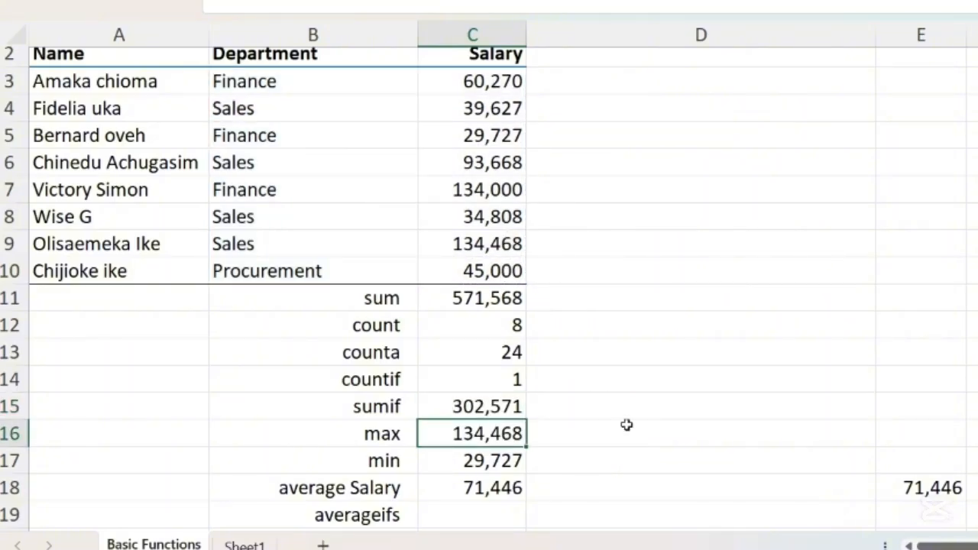
Change the SUMIF criterion in C15 to B7 to total the Finance salaries.
click(472, 406)
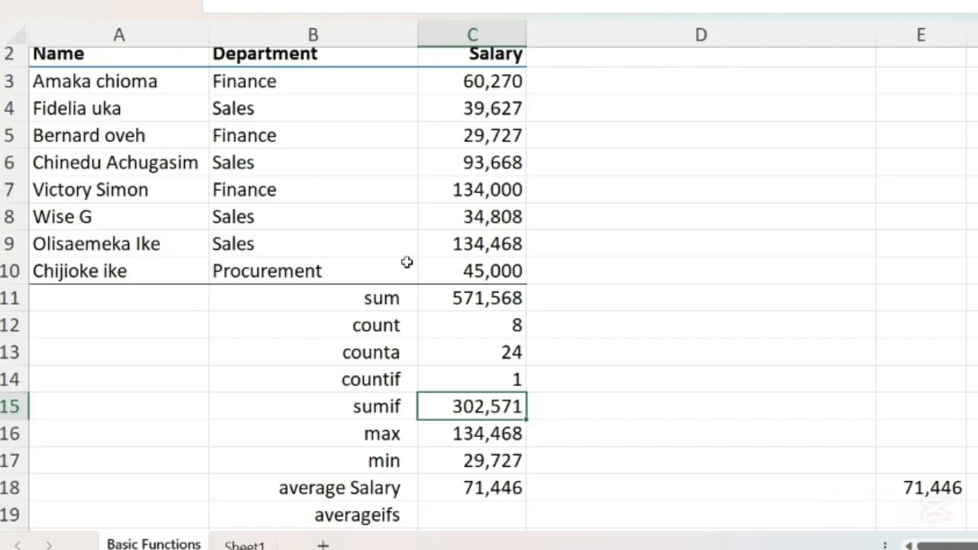
double_click(501, 403)
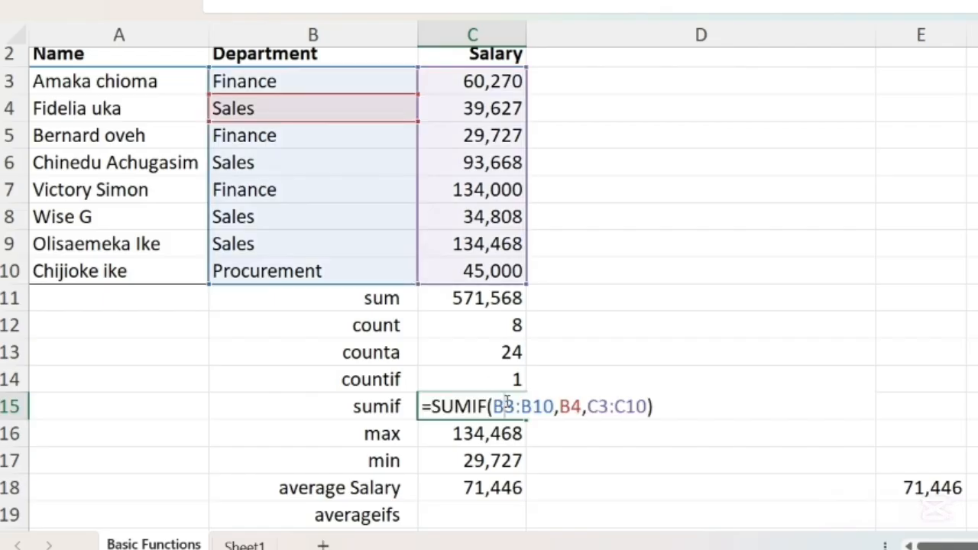
click(581, 405)
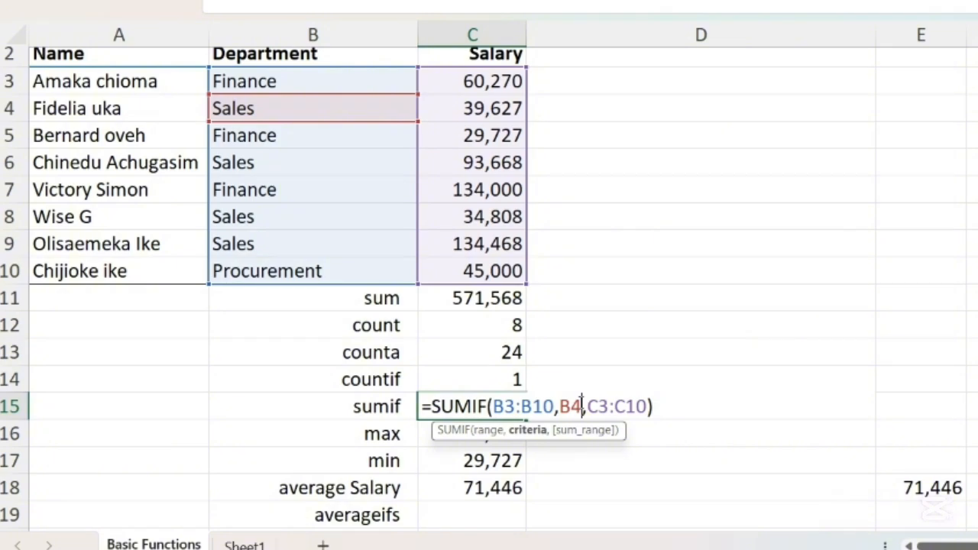
key(BackSpace)
key(BackSpace)
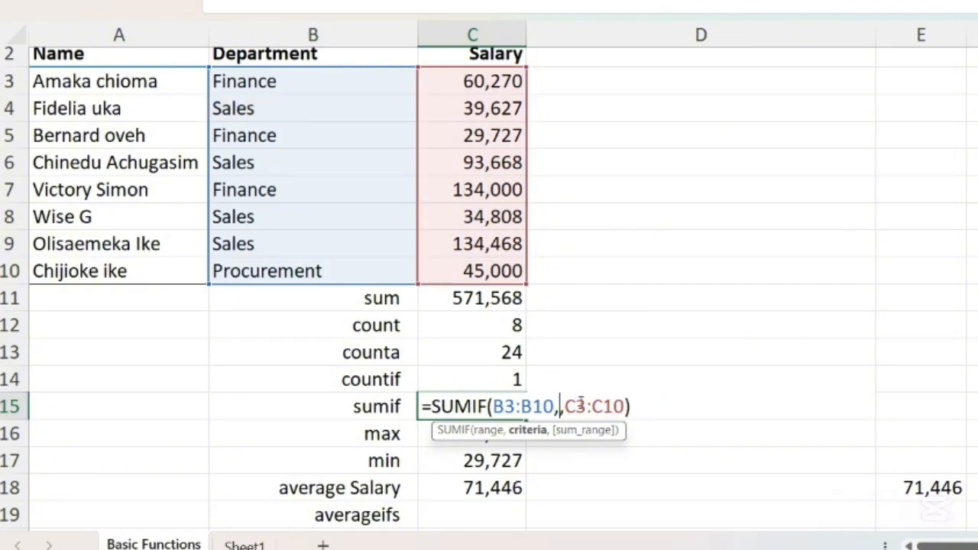
click(346, 191)
key(Return)
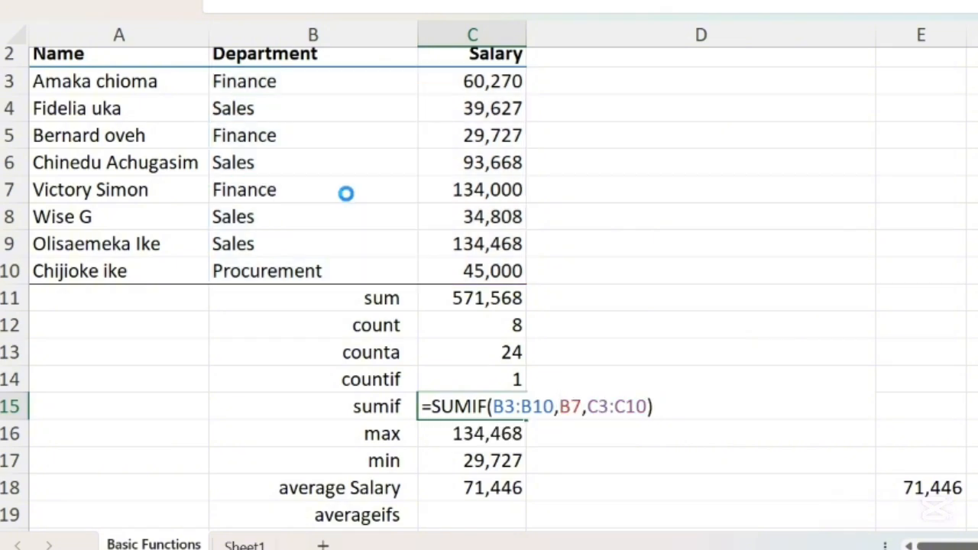
click(445, 409)
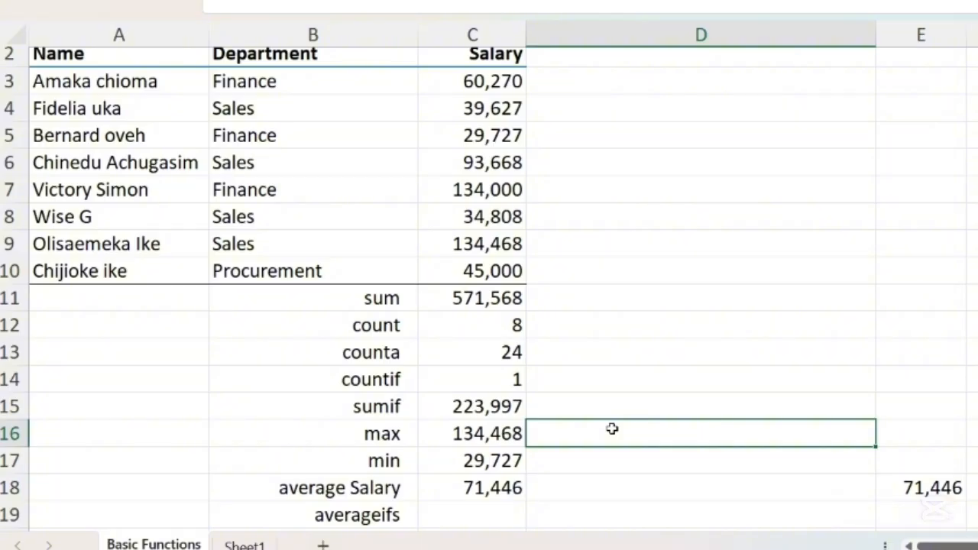
scroll(547, 431, down, 2)
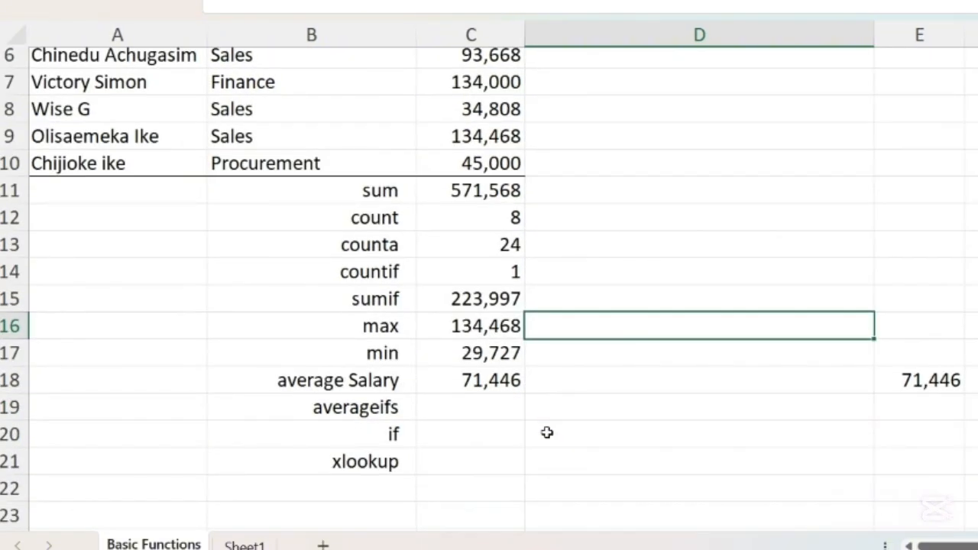
scroll(547, 433, up, 1)
click(491, 463)
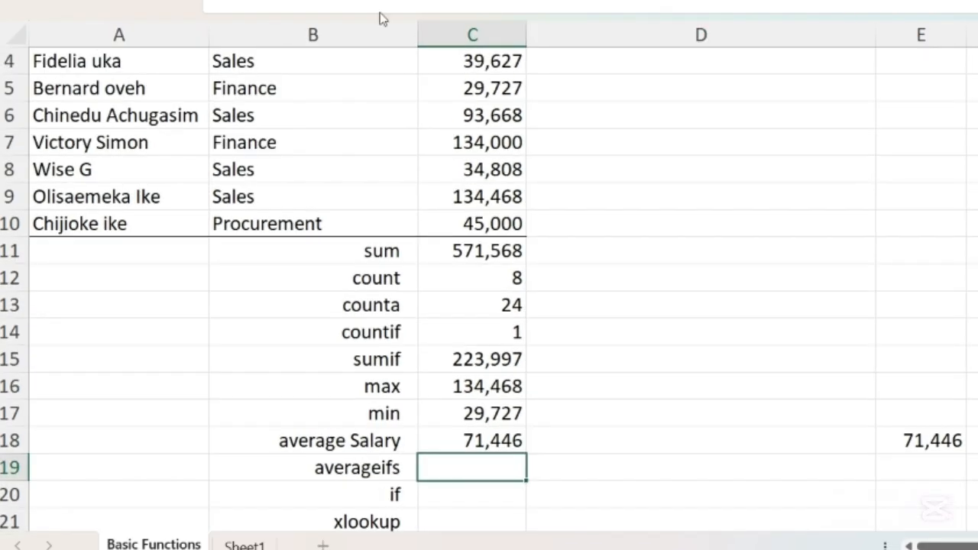
scroll(494, 376, down, 1)
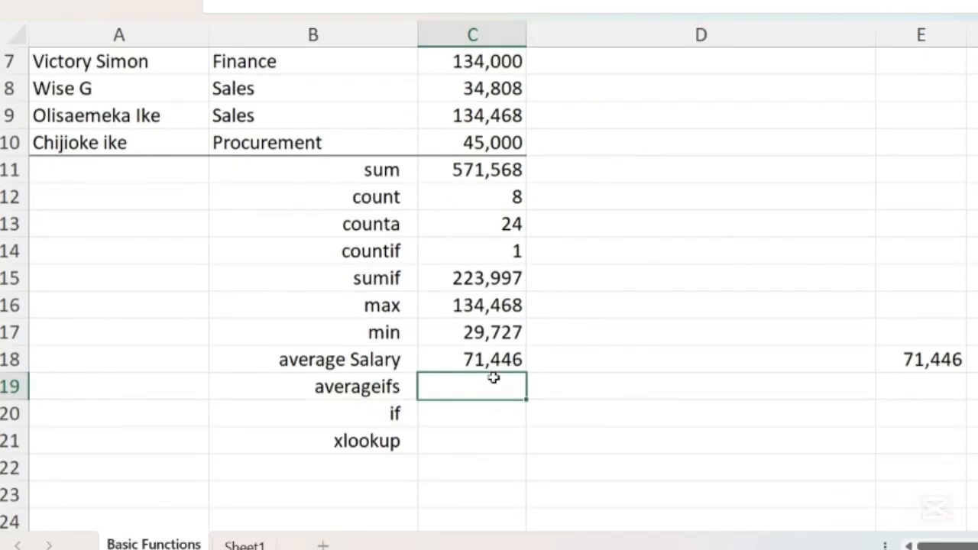
click(587, 387)
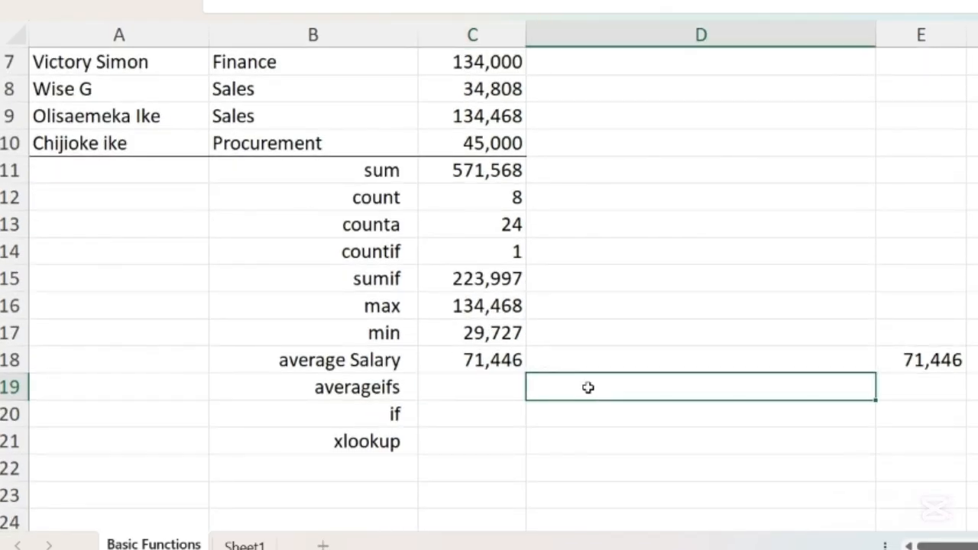
scroll(587, 387, up, 2)
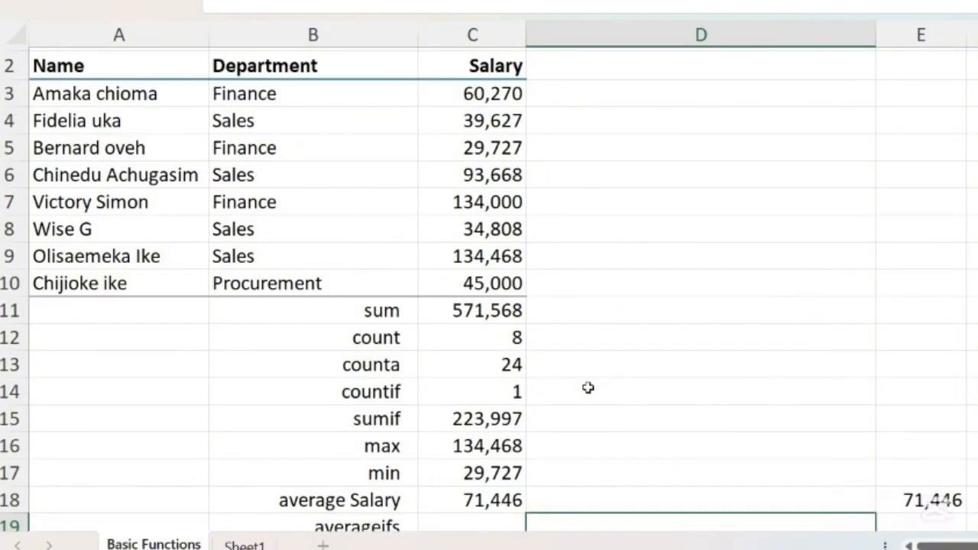
scroll(588, 387, down, 2)
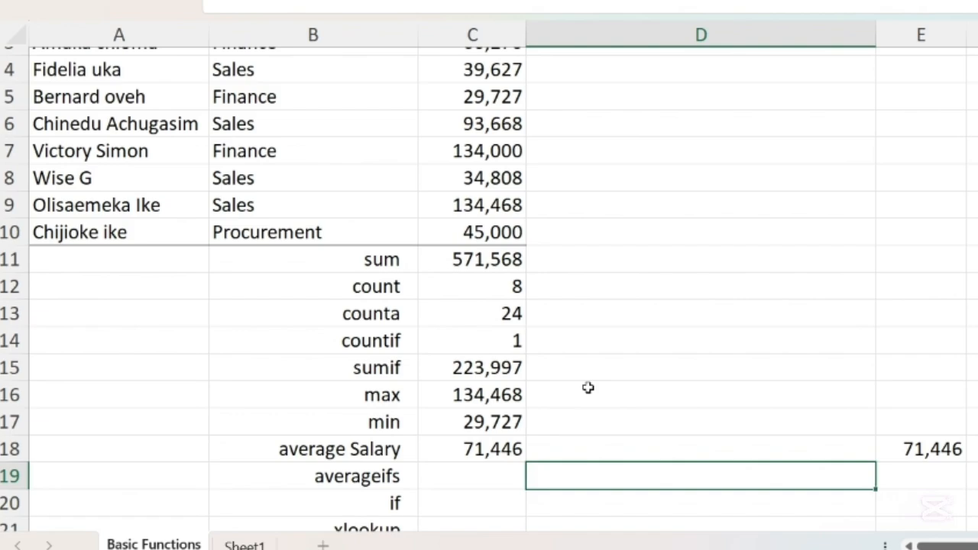
scroll(588, 387, up, 1)
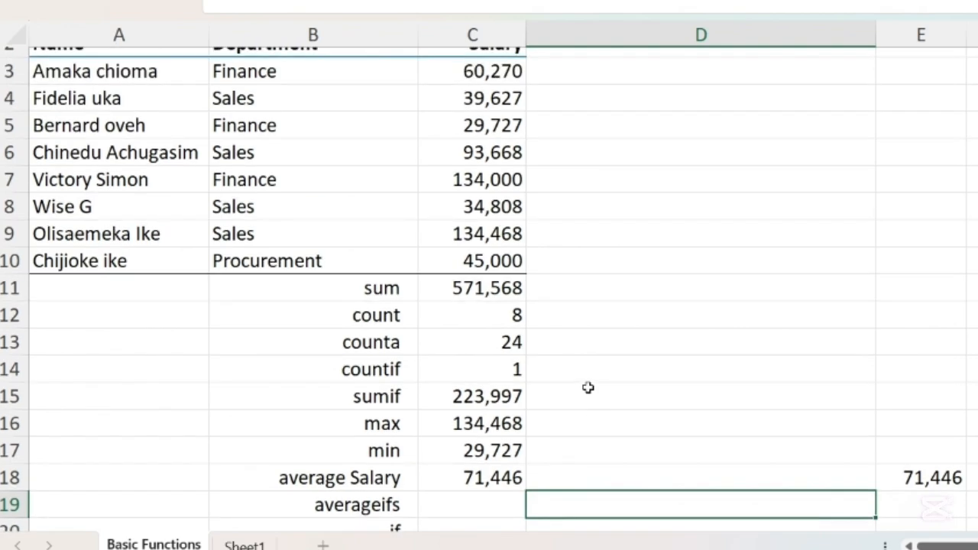
Enter =AVERAGEIFS(C3:C10,B3:B10,B4) in C19 to average the salaries of the Sales department.
scroll(489, 498, down, 4)
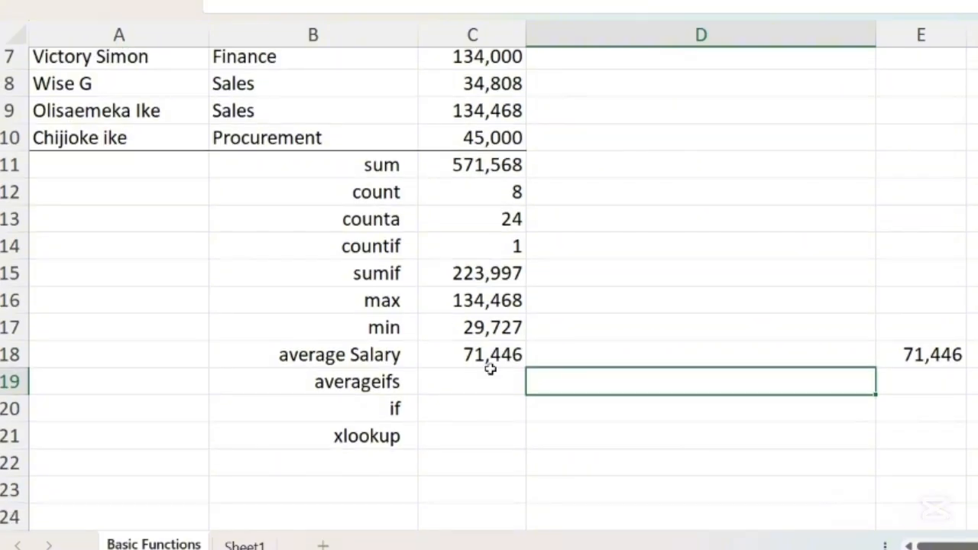
click(490, 391)
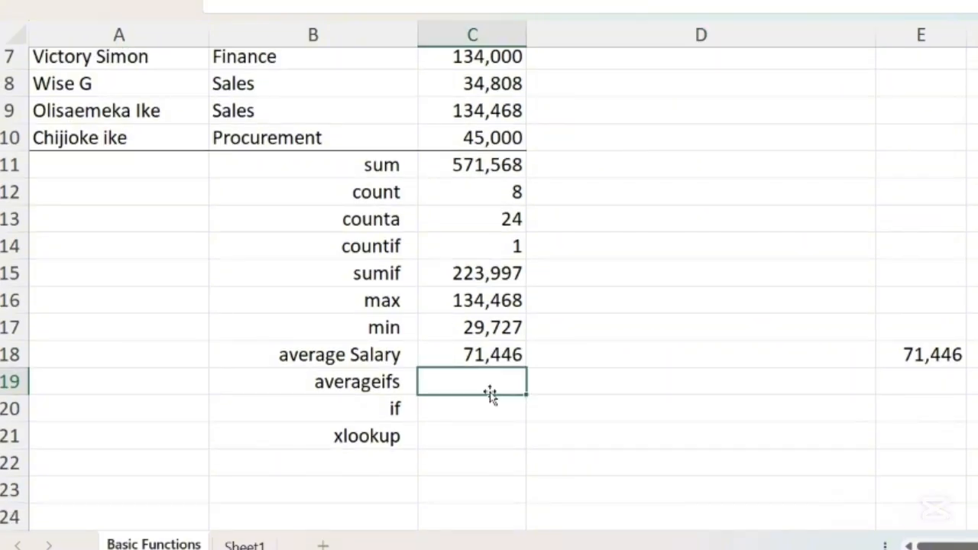
text(=average)
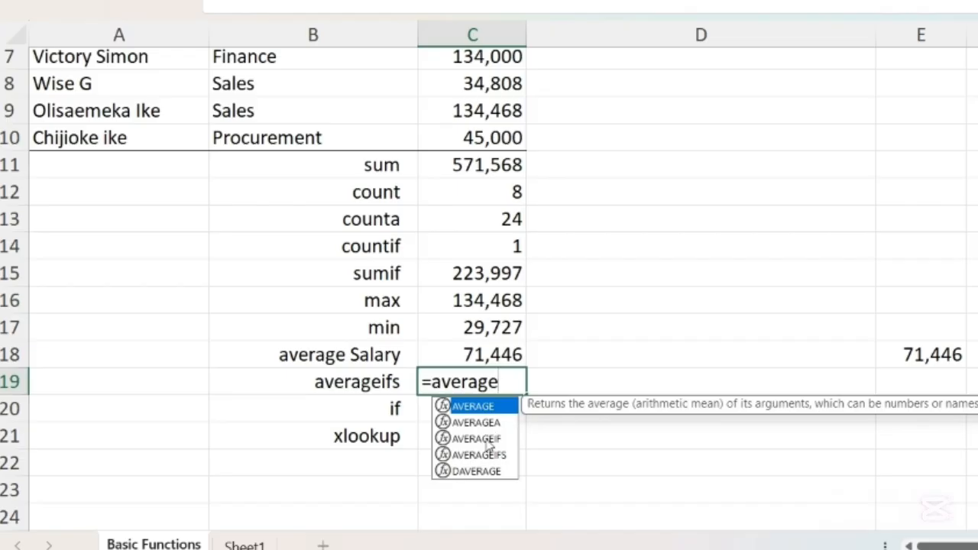
double_click(488, 453)
scroll(488, 448, up, 2)
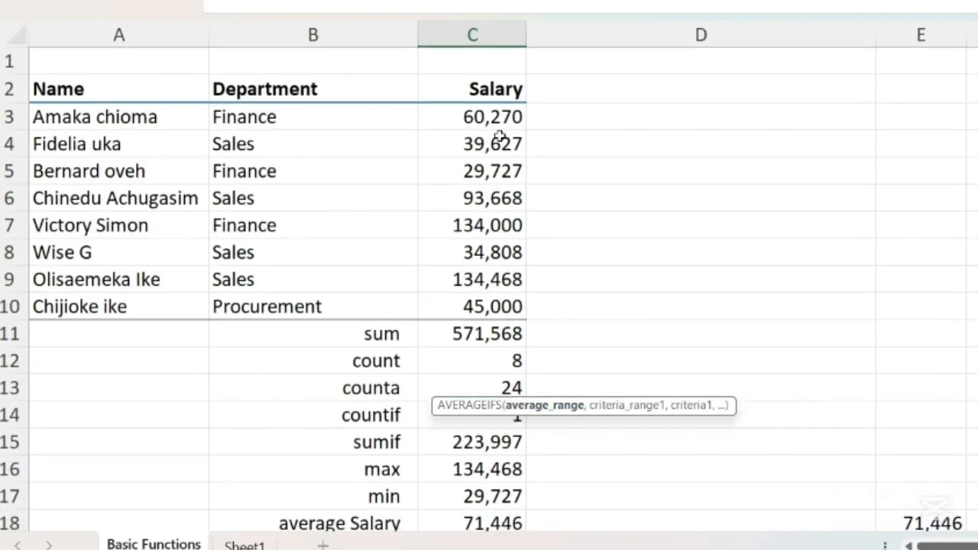
drag(499, 115, 507, 308)
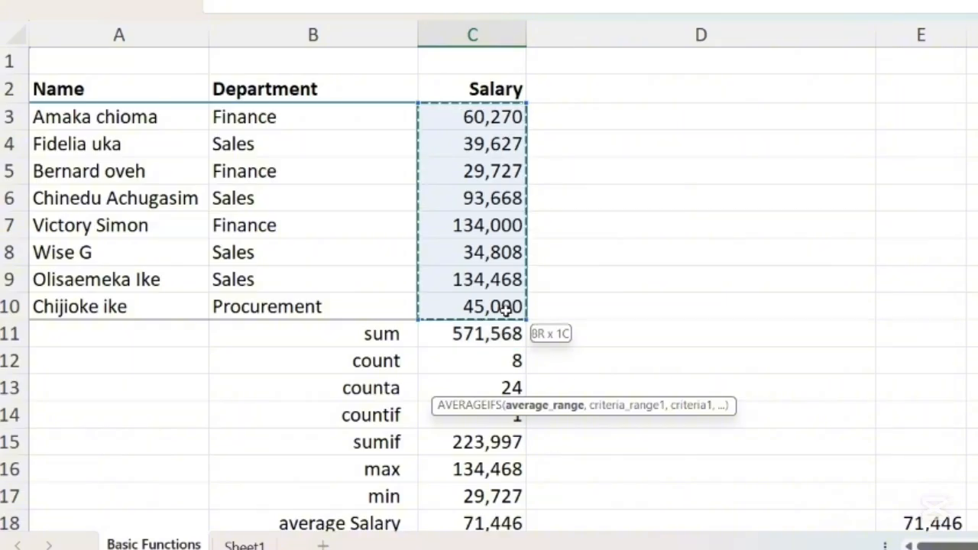
text(,)
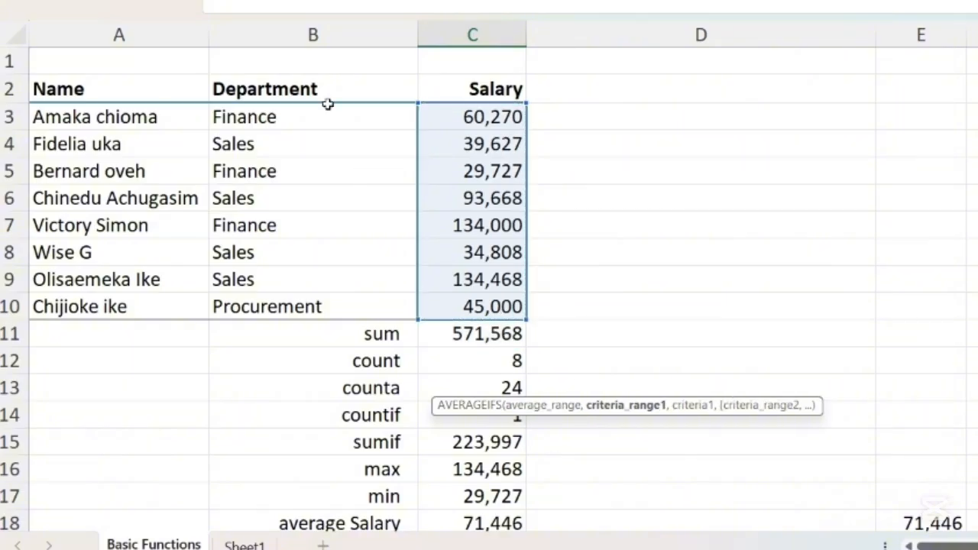
drag(323, 120, 313, 325)
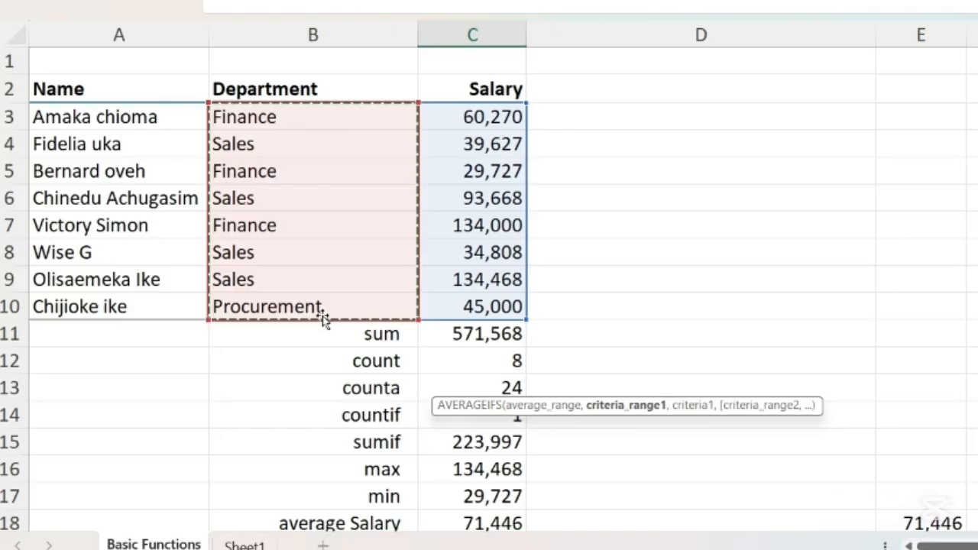
text(,)
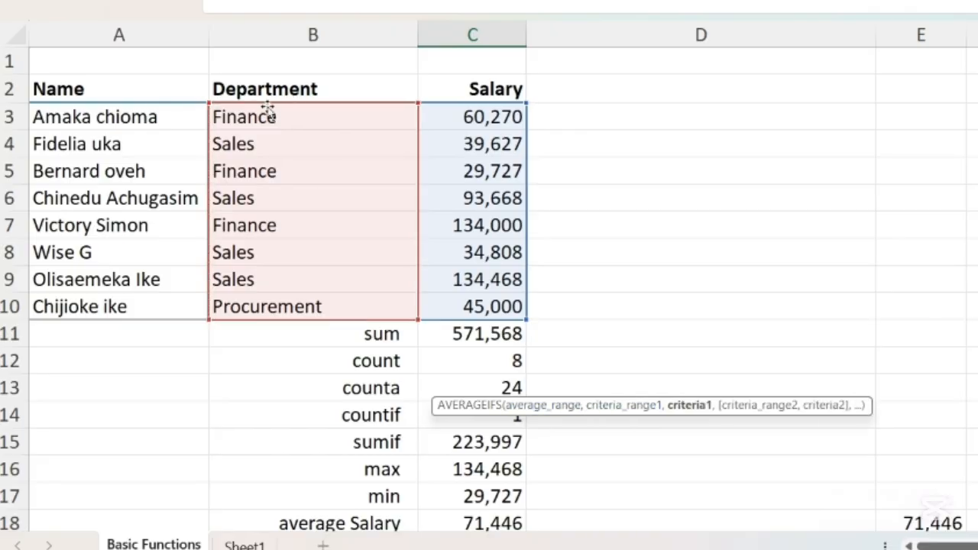
click(277, 151)
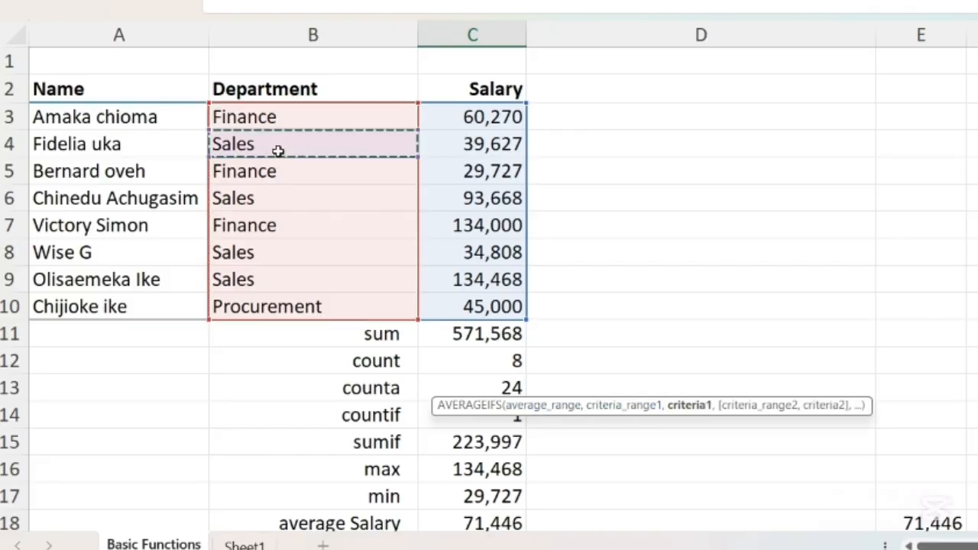
scroll(278, 152, down, 2)
scroll(277, 152, down, 1)
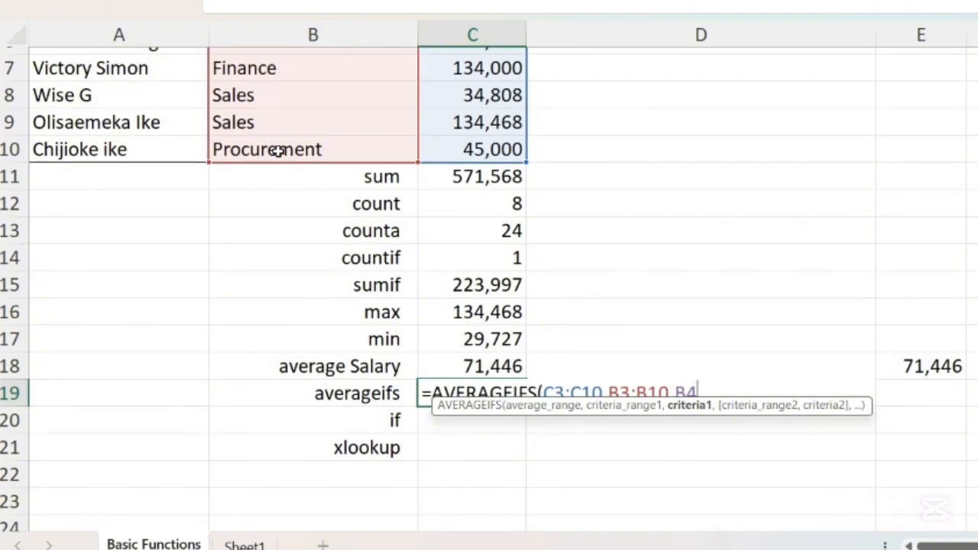
key(Return)
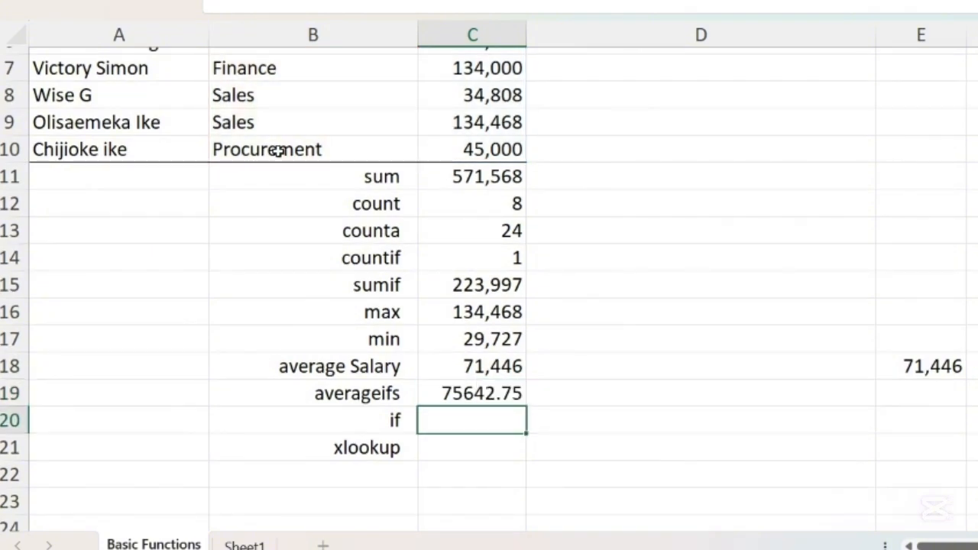
click(484, 395)
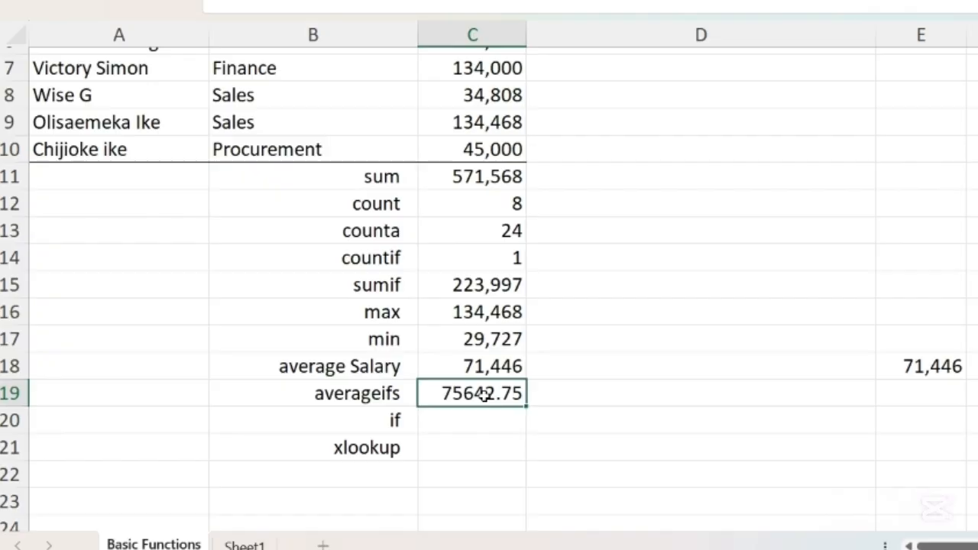
Change the AVERAGEIFS criterion in C19 to B7 to average the Finance salaries.
double_click(482, 394)
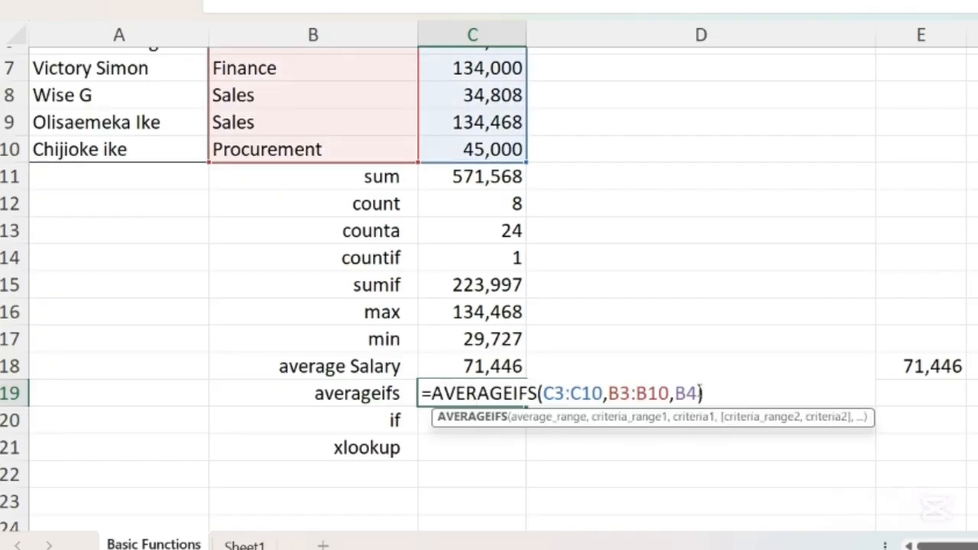
click(699, 392)
key(BackSpace)
key(BackSpace)
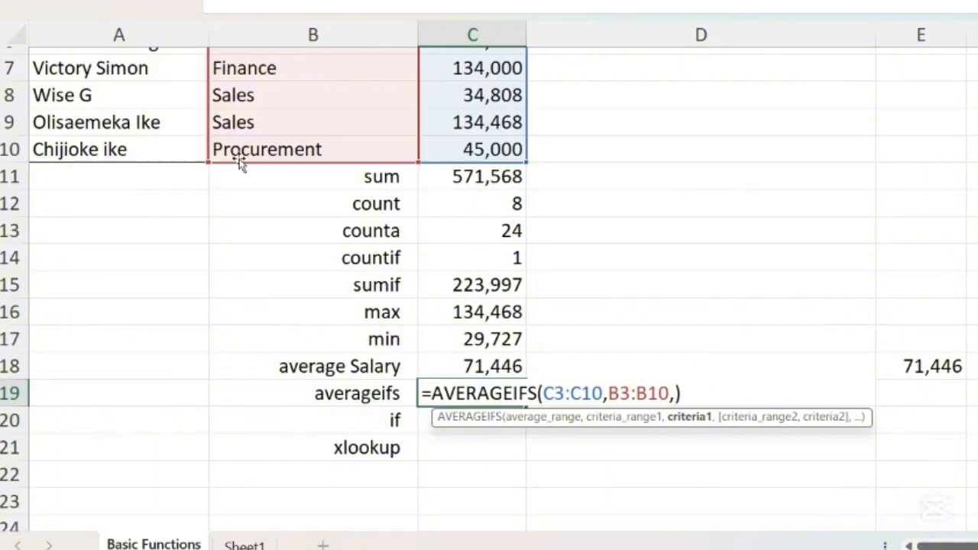
click(280, 71)
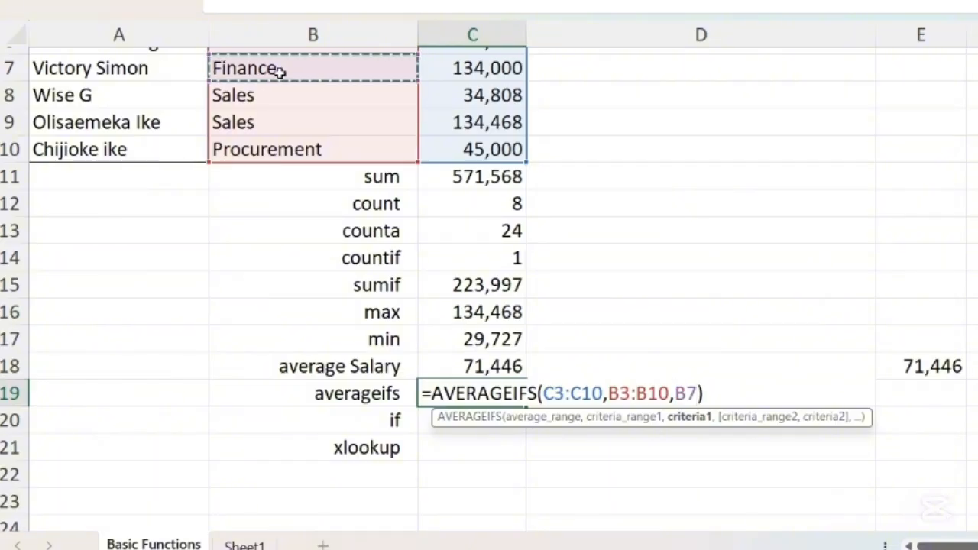
key(Return)
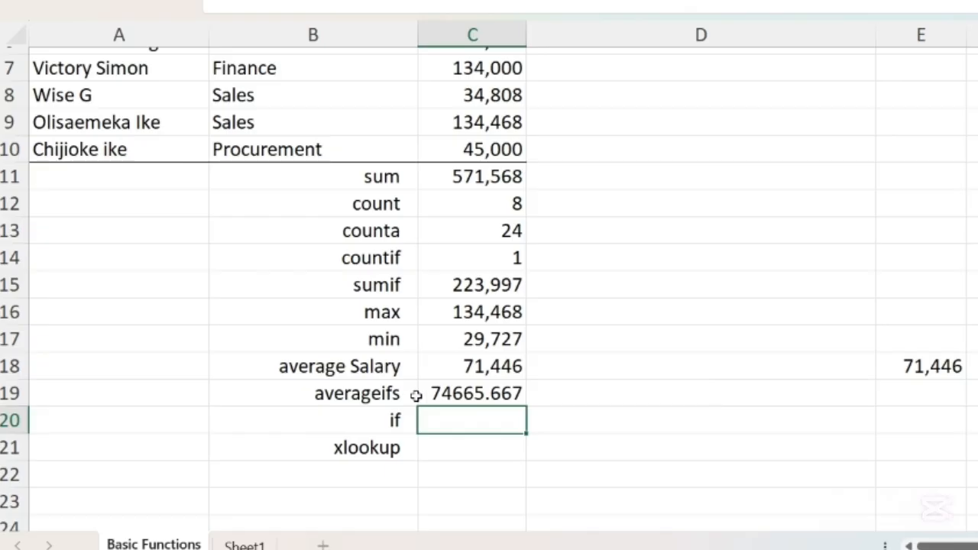
Set the AVERAGEIFS criterion in C19 to B10 to average the Procurement salaries.
double_click(461, 393)
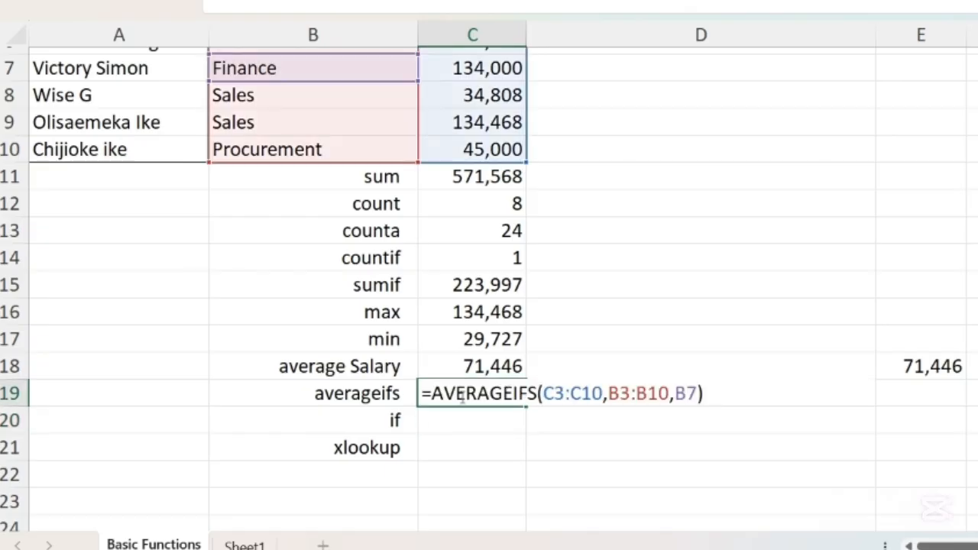
click(699, 394)
key(BackSpace)
key(BackSpace)
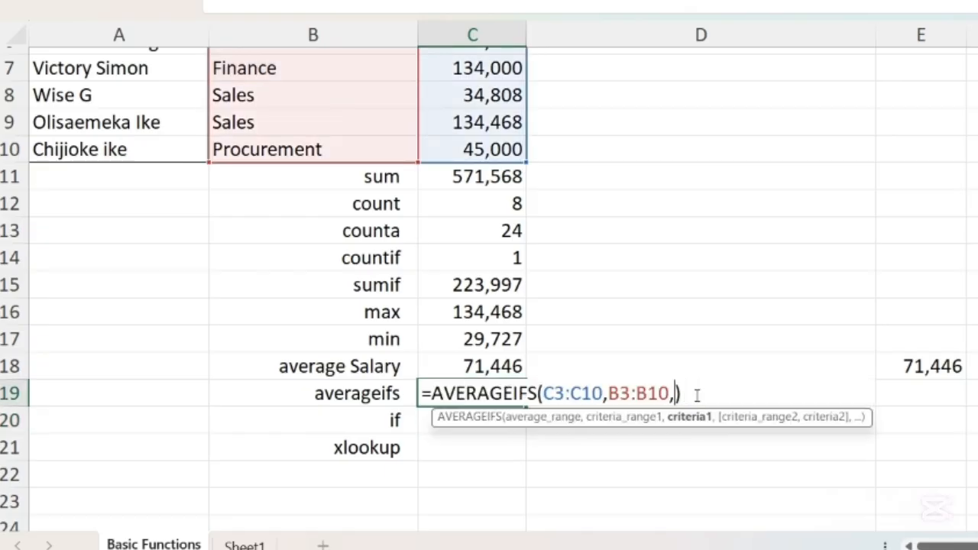
click(336, 153)
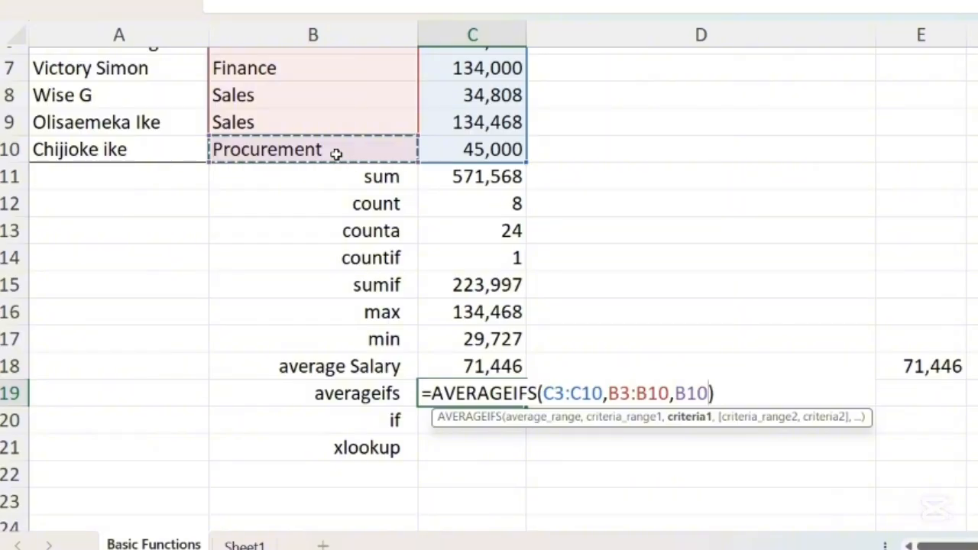
key(Return)
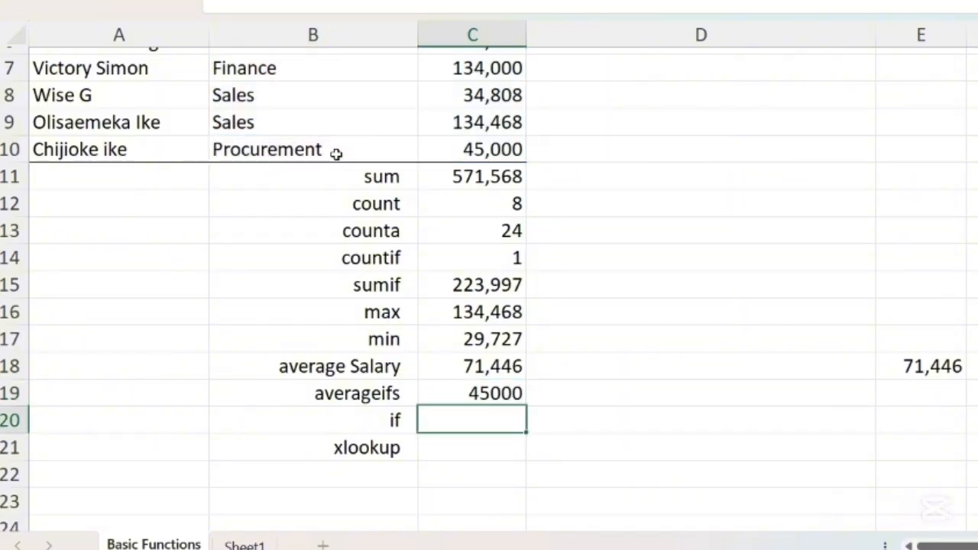
click(461, 392)
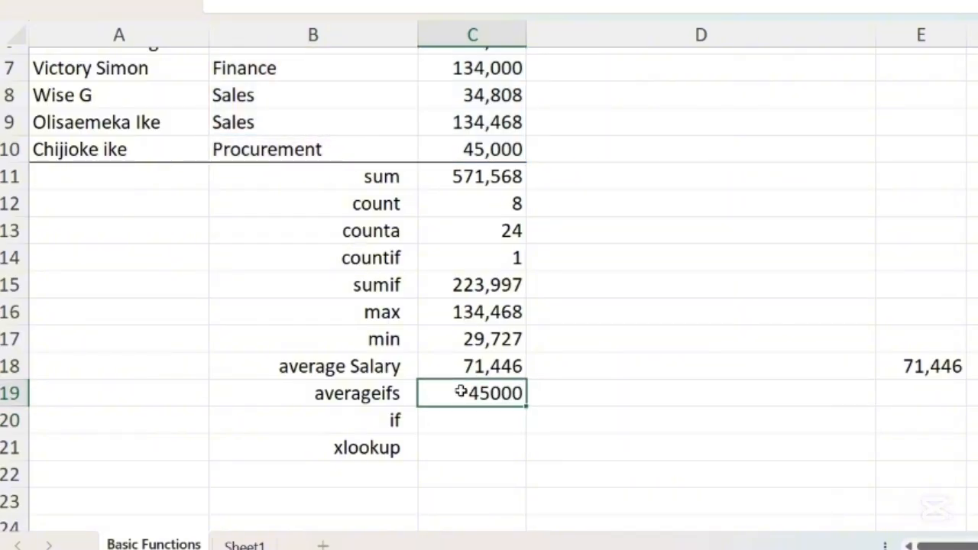
scroll(461, 391, up, 1)
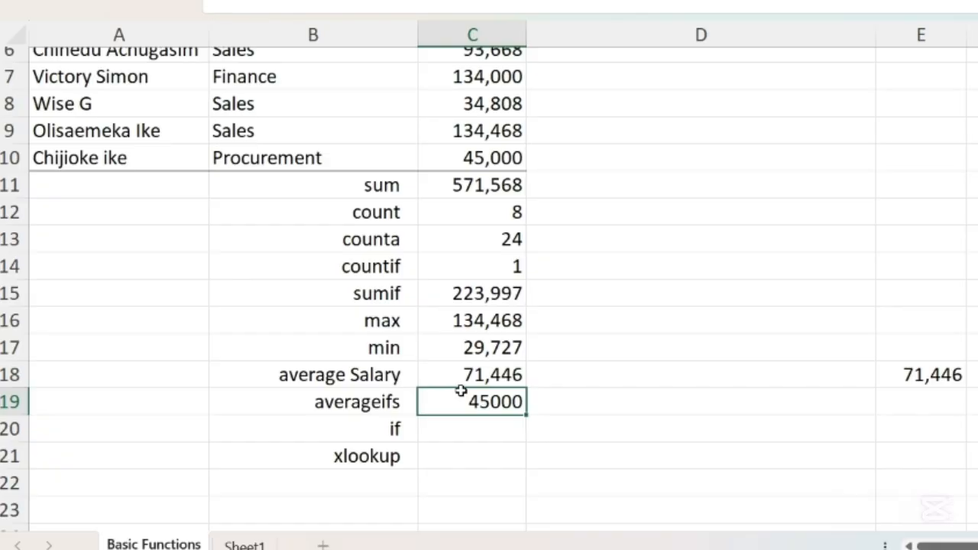
click(495, 439)
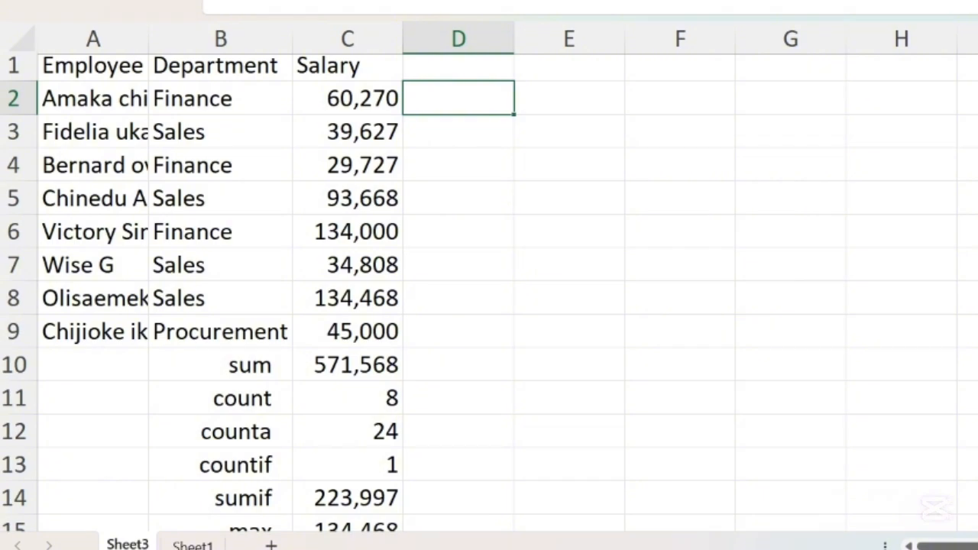
Enter =IF(C2>71446,"Promote","Dont") in D2 to flag whether the first employee's salary qualifies for promotion.
scroll(507, 158, up, 1)
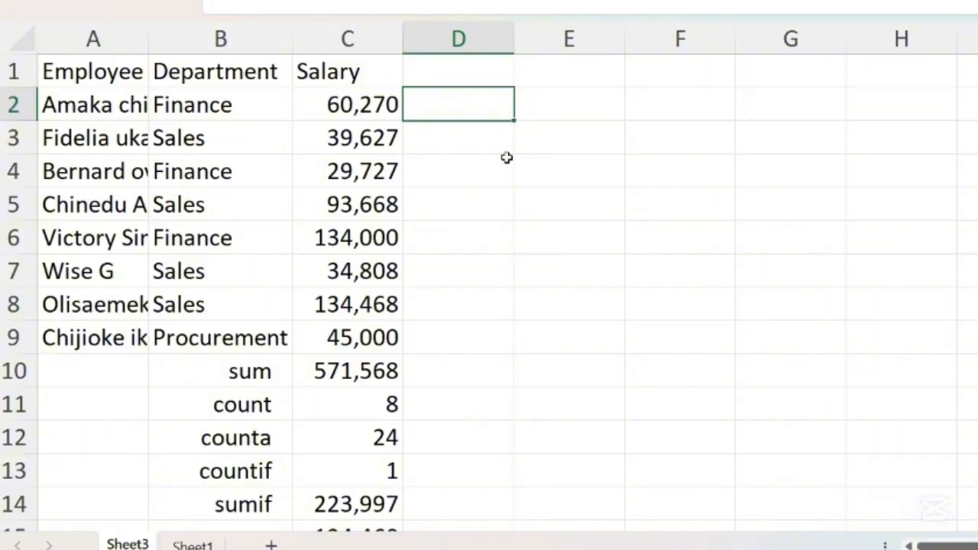
double_click(480, 104)
text(=if)
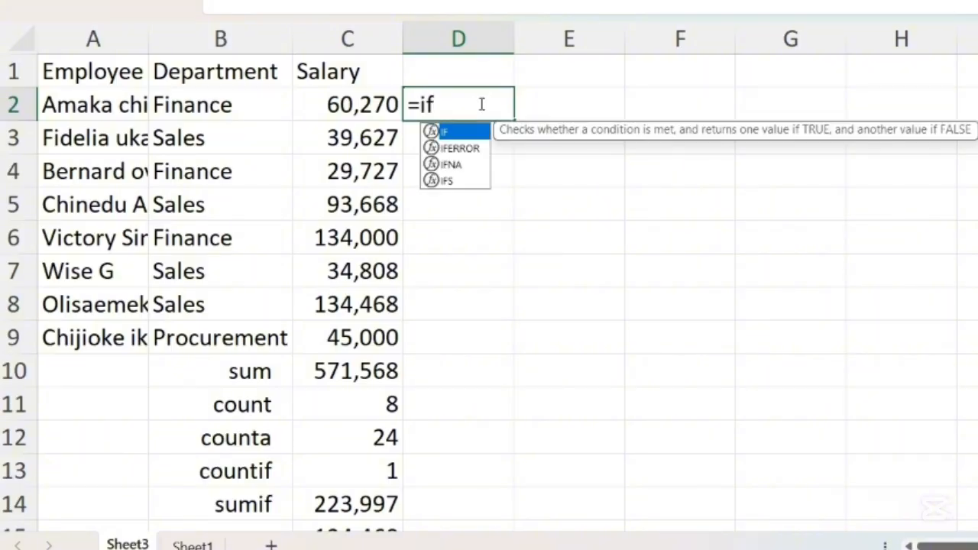
double_click(461, 136)
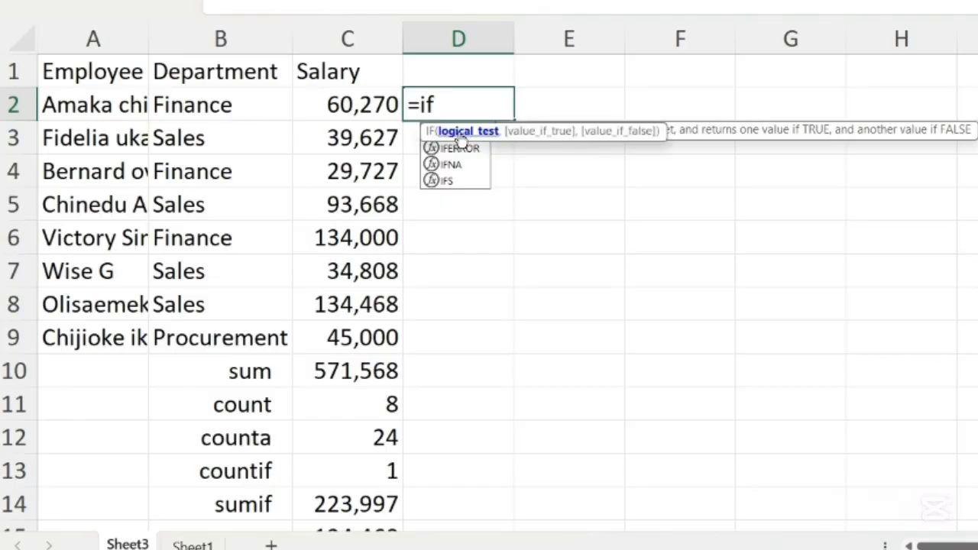
click(370, 104)
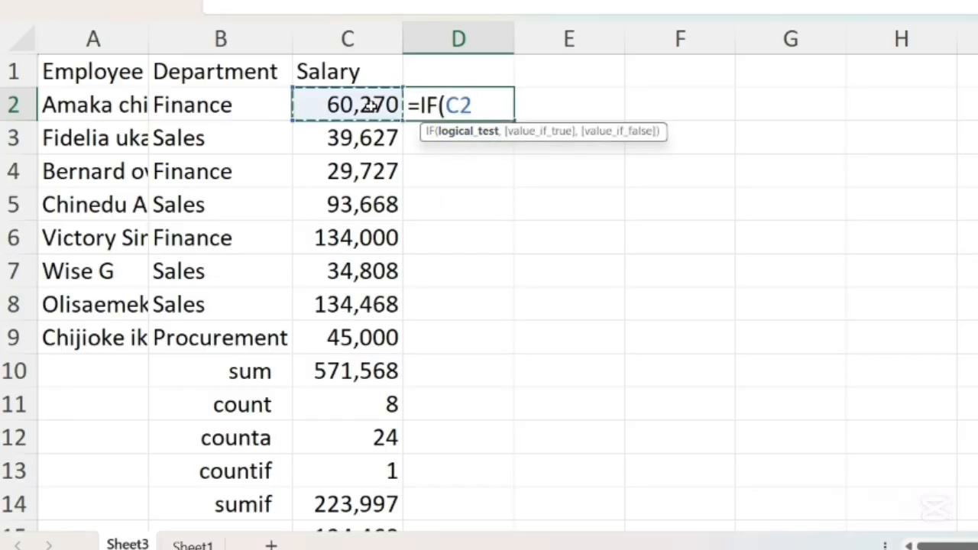
text(>71)
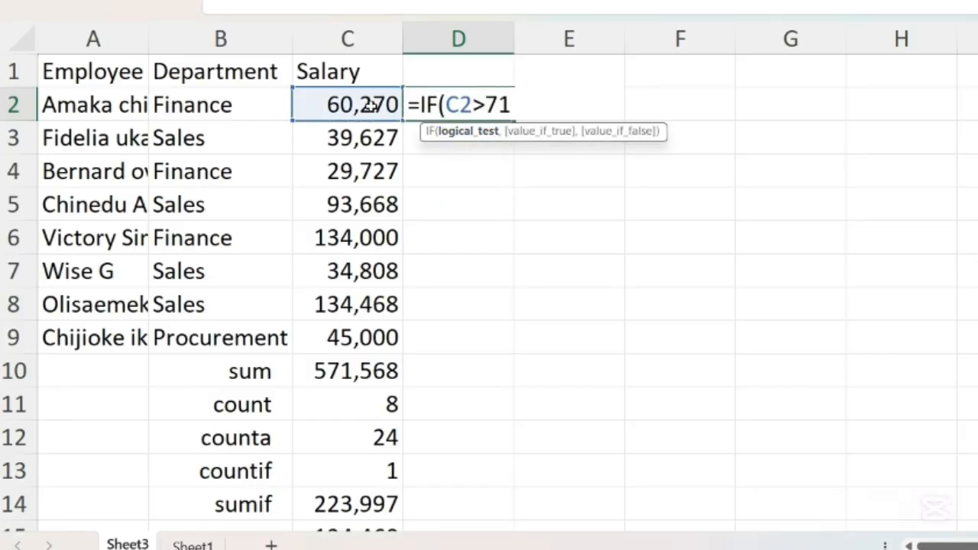
text(446,)
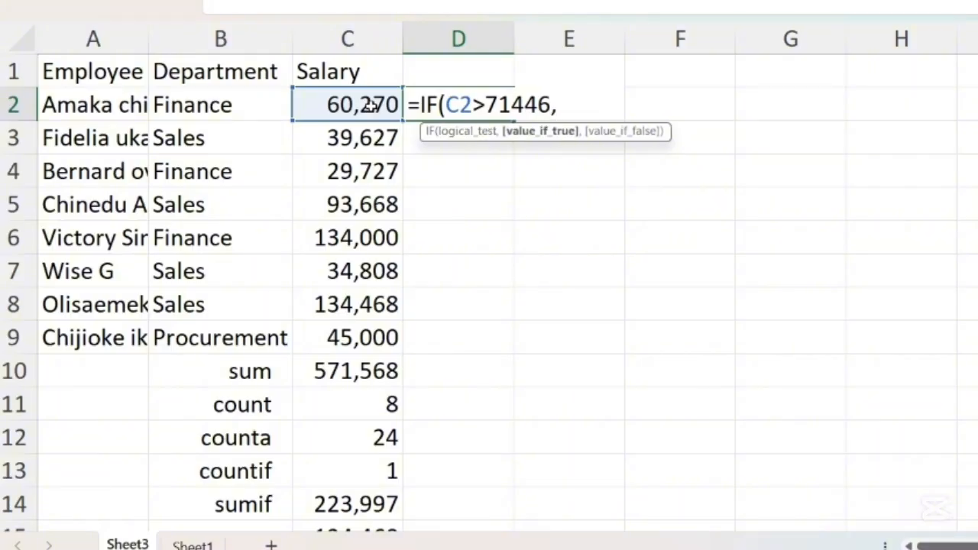
text("")
click(569, 107)
text(Promote)
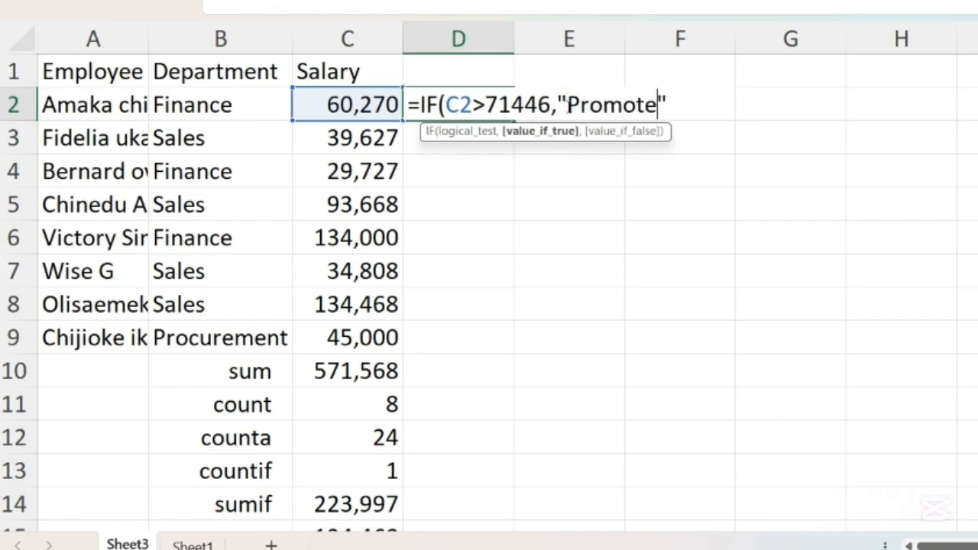
key(Right)
text(,)
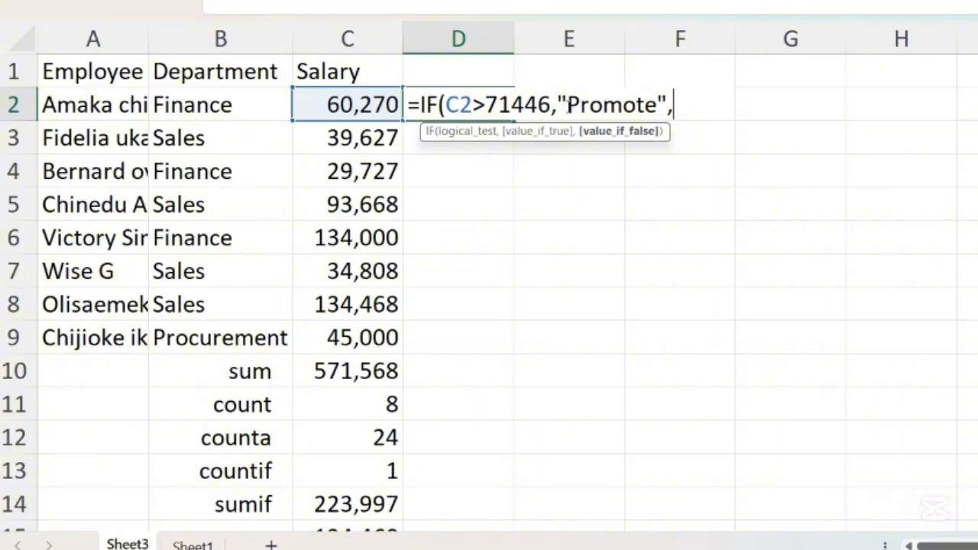
text("")
key(Left)
text(D)
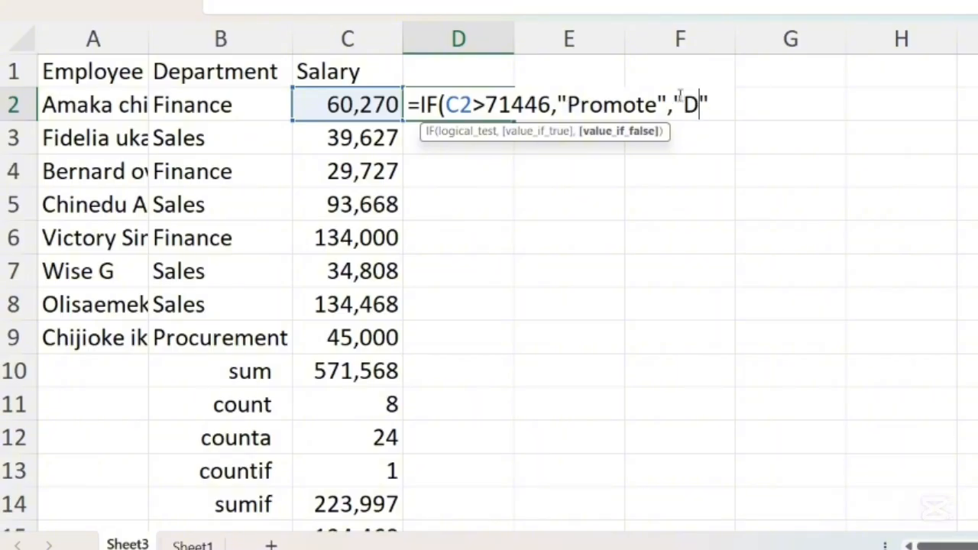
text(O)
key(BackSpace)
text(ont)
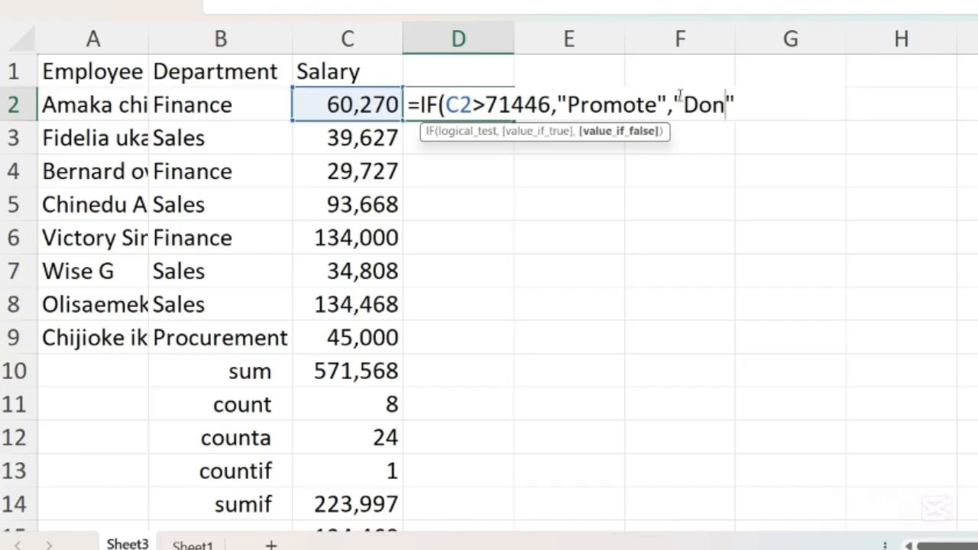
key(Right)
text())
key(Return)
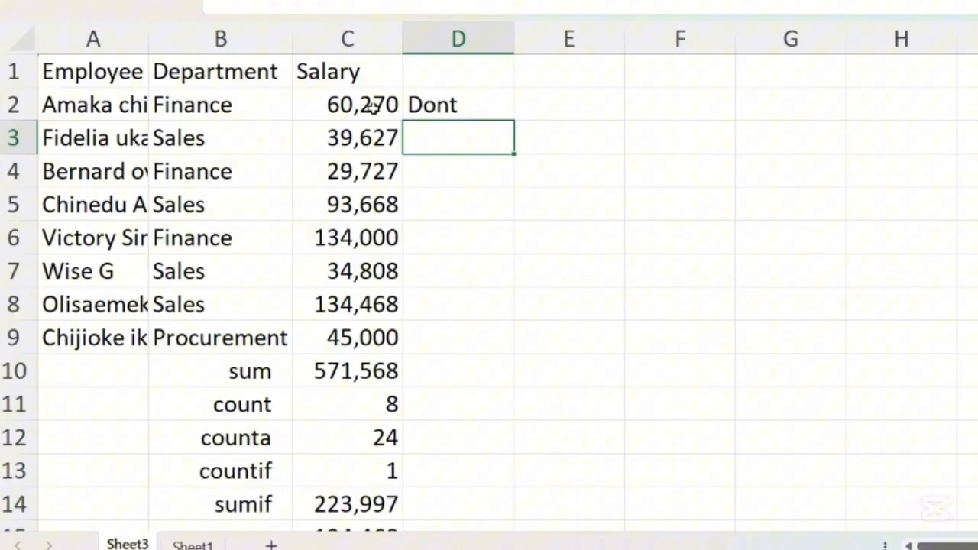
Fill the IF formula from D2 down to D9 and check it against the salaries in column C.
click(454, 104)
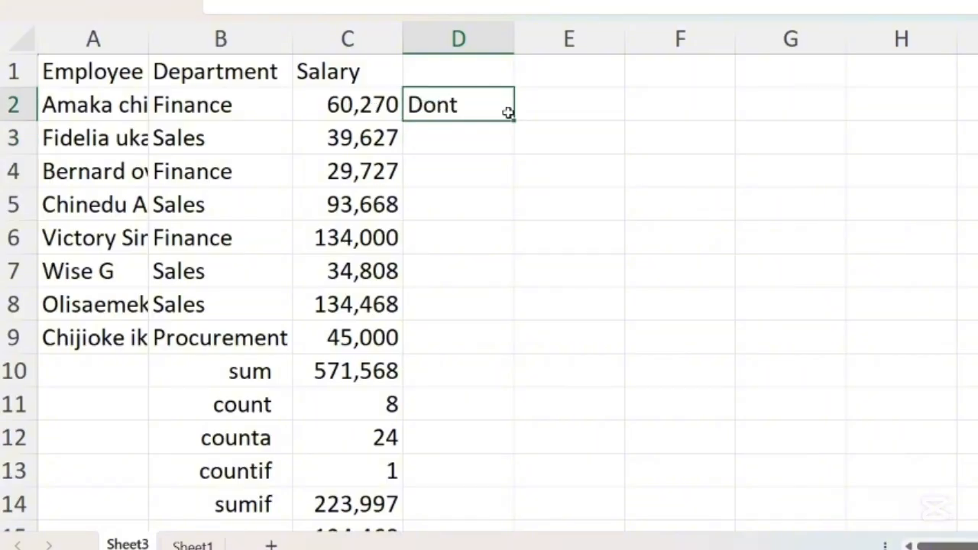
drag(512, 120, 500, 345)
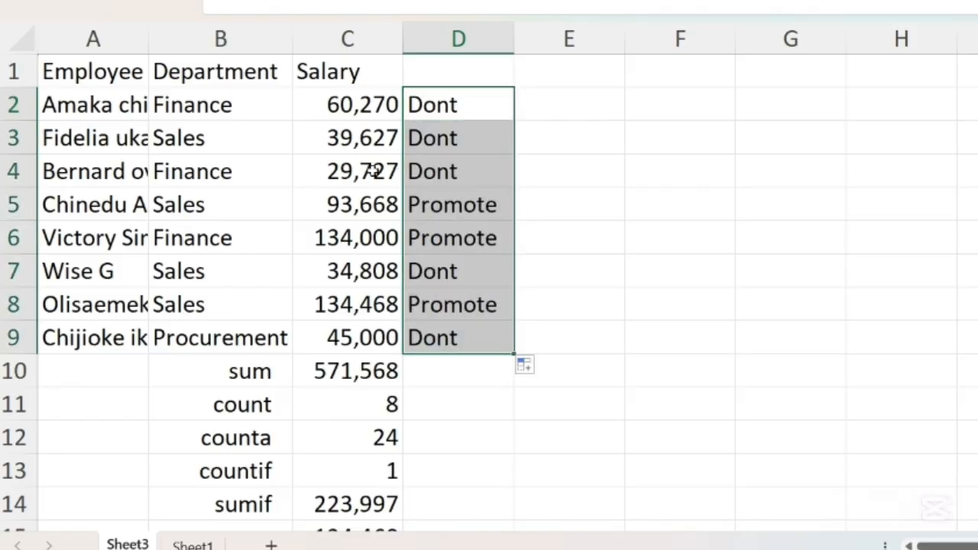
click(379, 214)
click(382, 243)
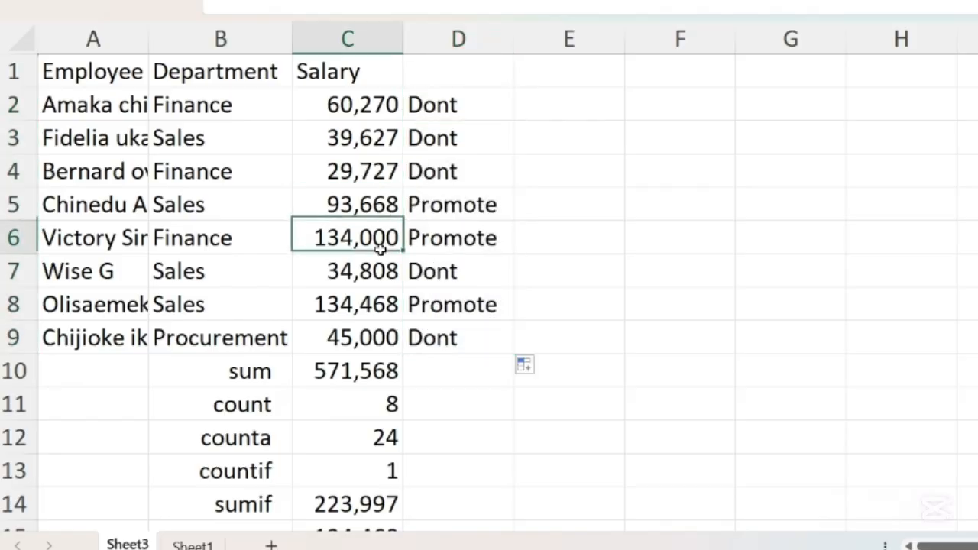
click(380, 304)
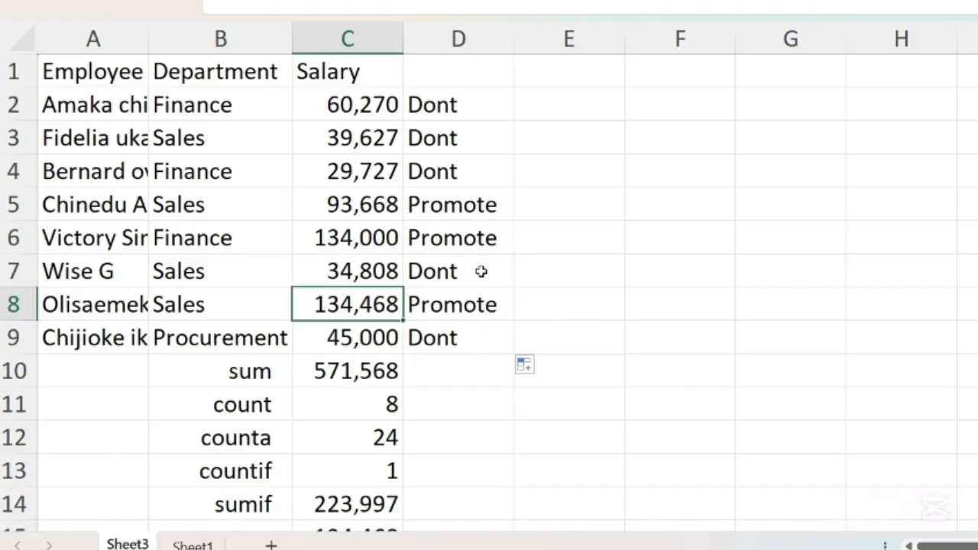
Review the function list on Sheet3, and examine the Over Time and Over time bonus table on Sheet1.
scroll(458, 383, down, 4)
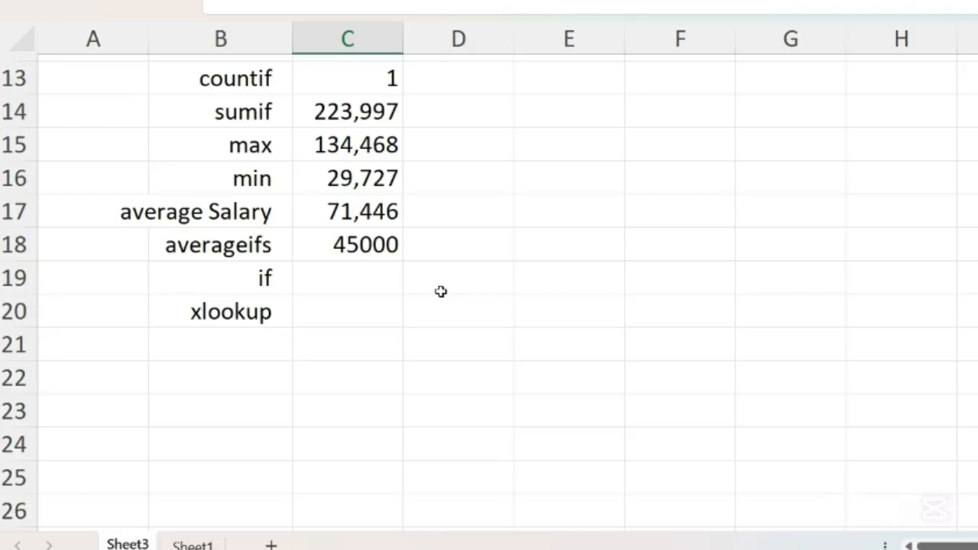
scroll(441, 291, up, 1)
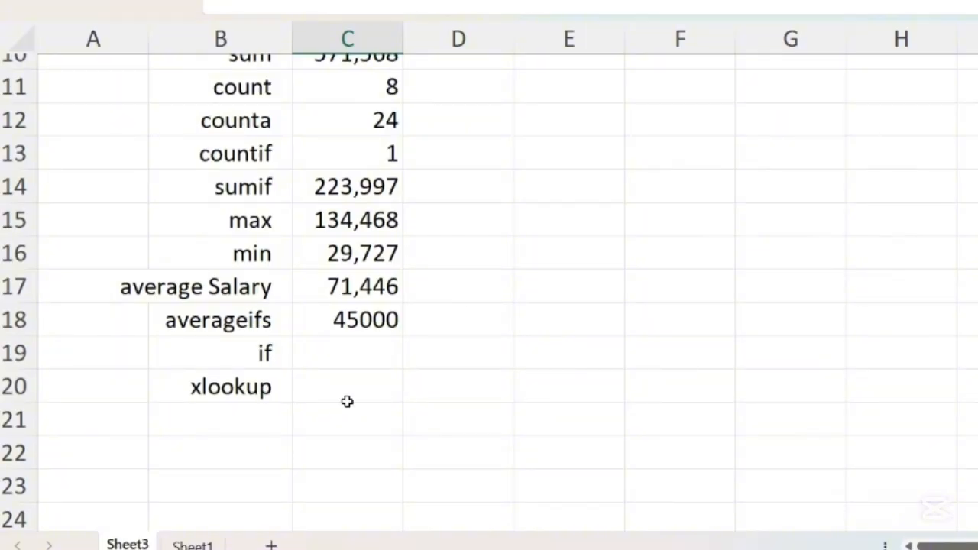
scroll(346, 378, up, 3)
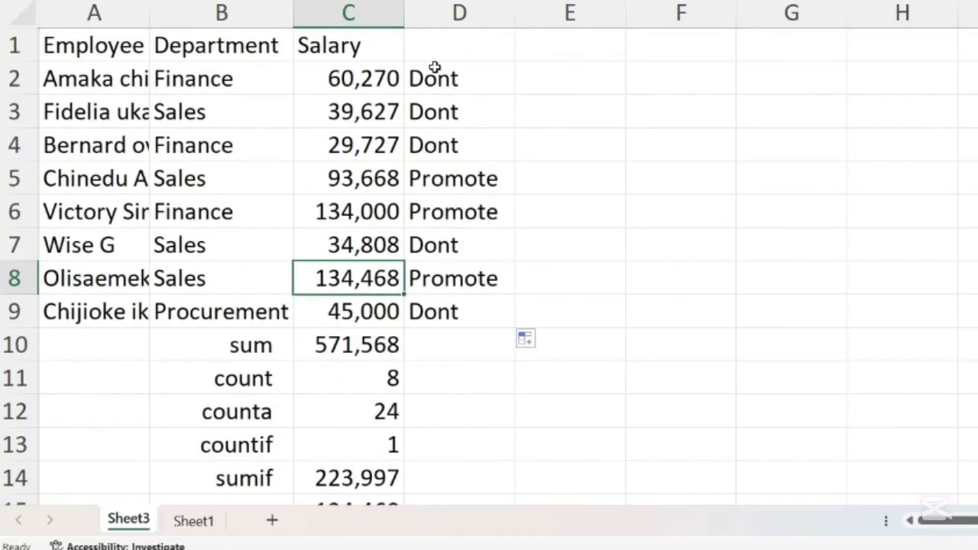
scroll(375, 443, down, 4)
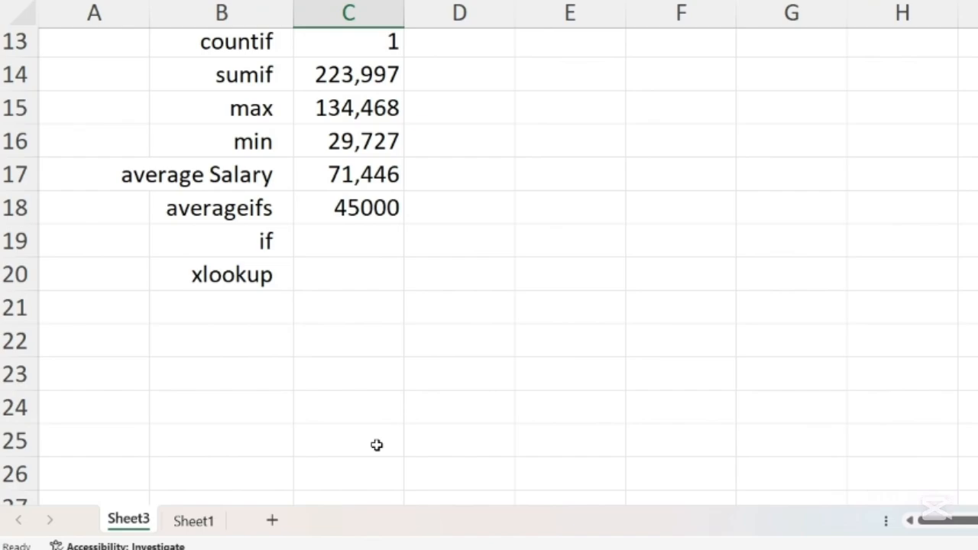
scroll(377, 445, up, 4)
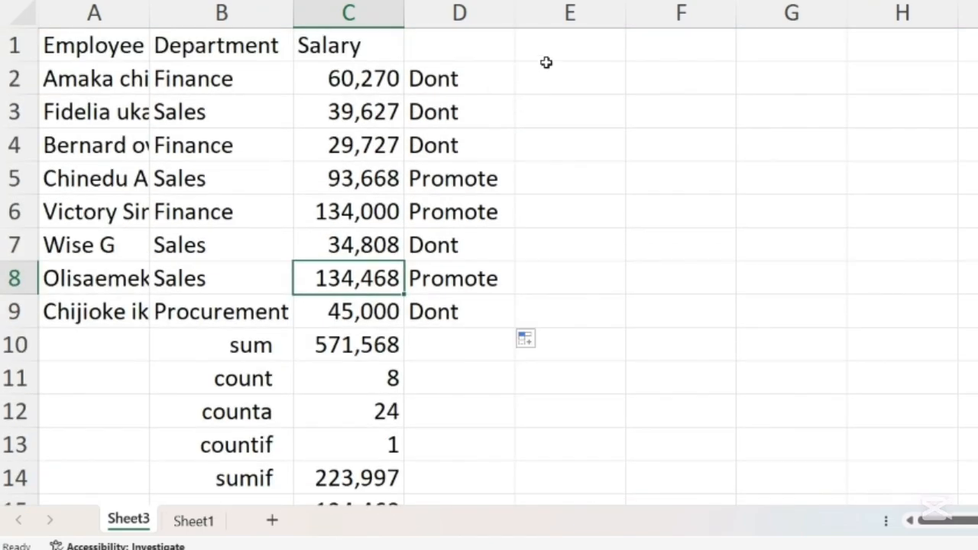
click(546, 60)
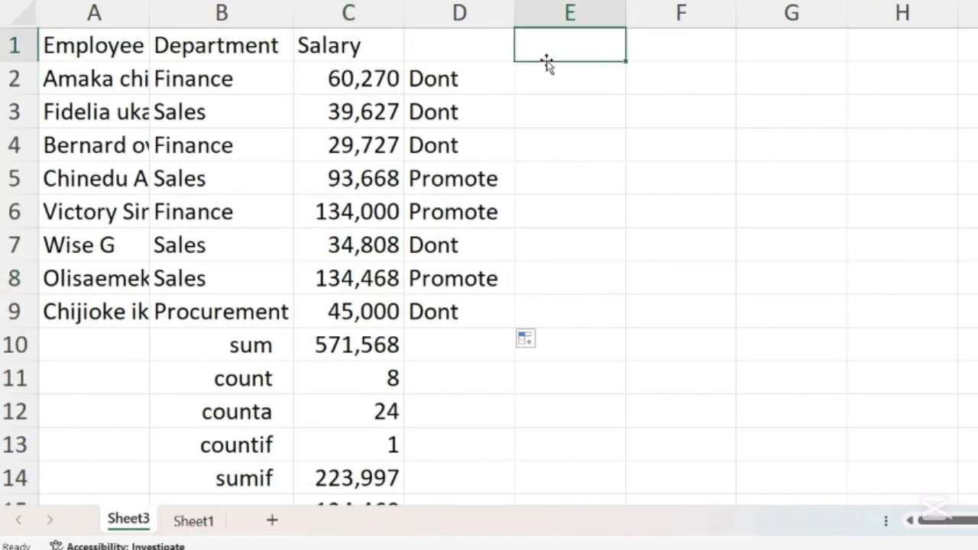
click(203, 524)
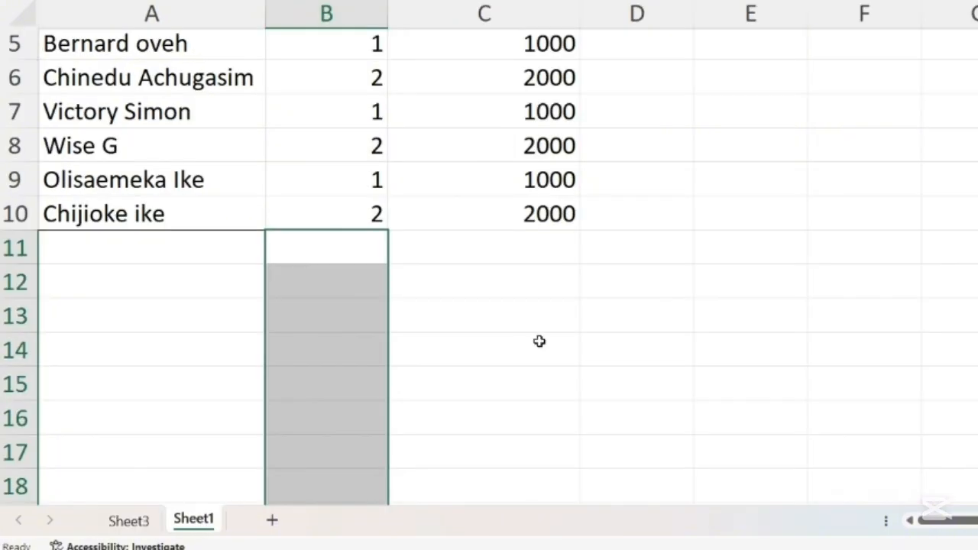
scroll(538, 342, up, 2)
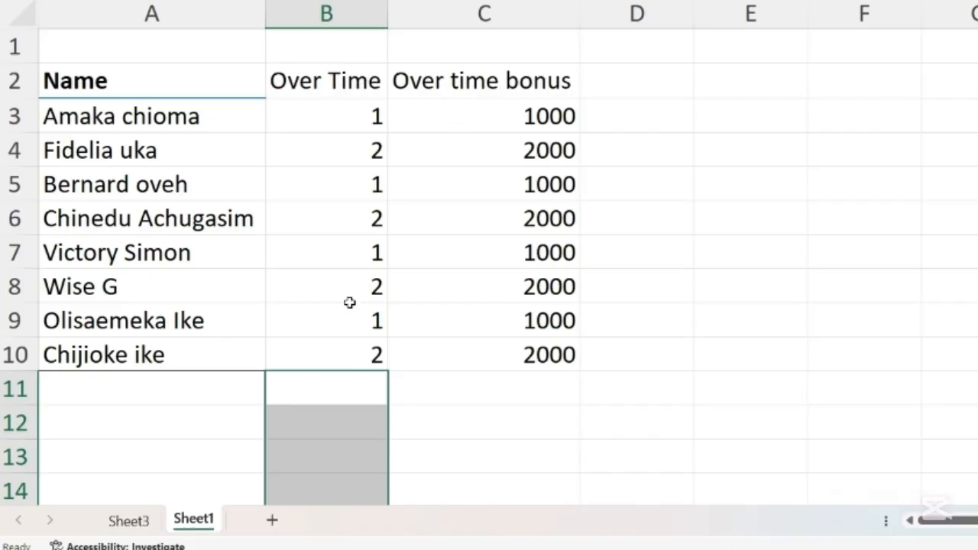
click(411, 389)
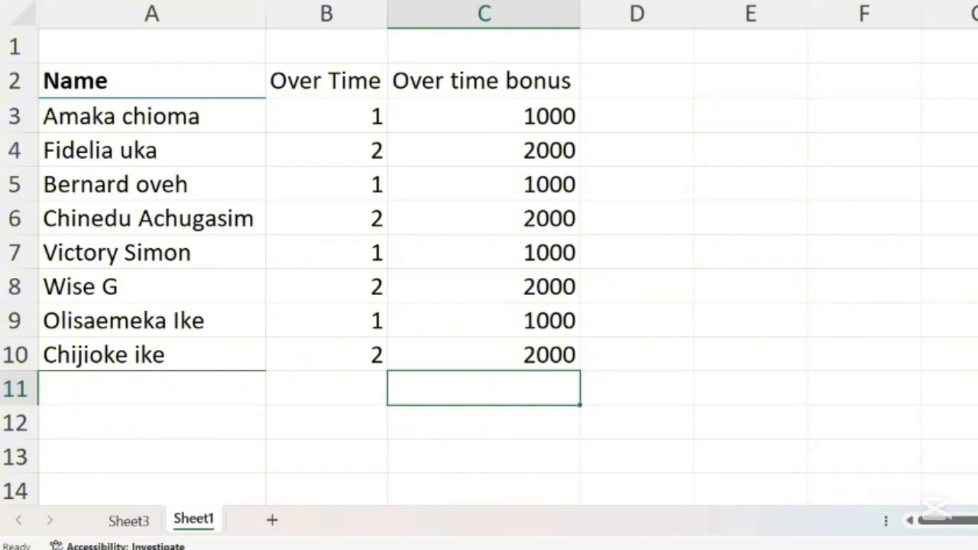
Add the header "Overtime bonus" in E1 of Sheet3 and widen column E to fit it.
click(139, 521)
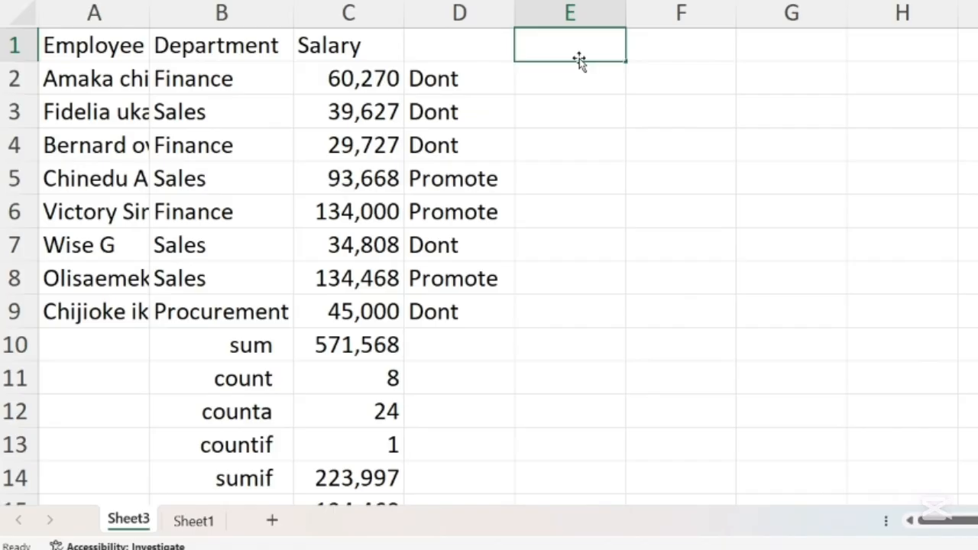
text(Overtime bonus)
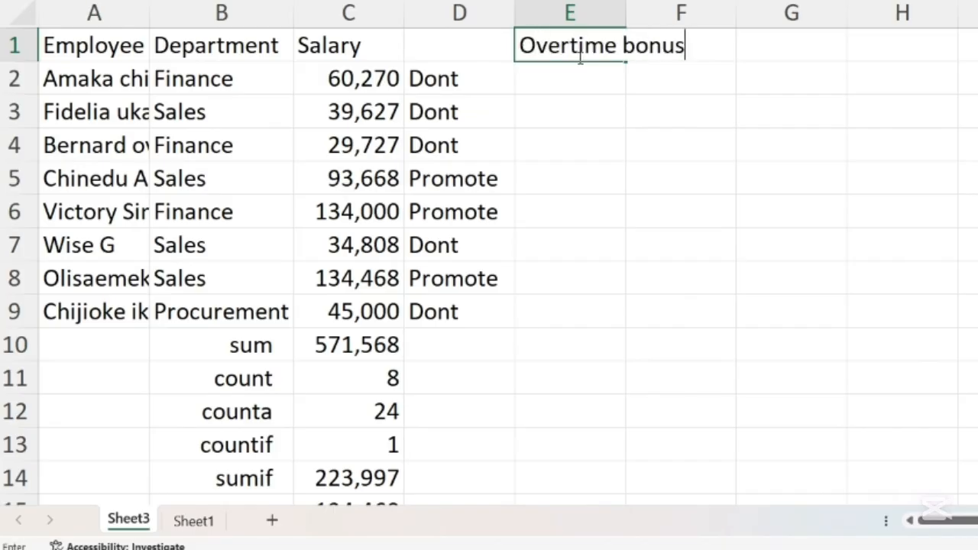
click(690, 136)
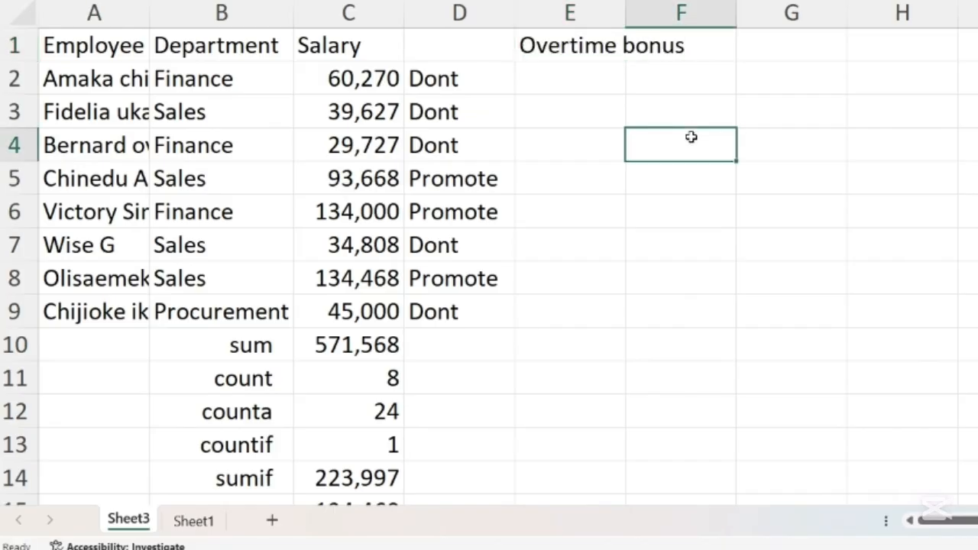
double_click(624, 18)
Start an XLOOKUP formula in E2 with the employee names in A2:A9 as the lookup value.
click(607, 83)
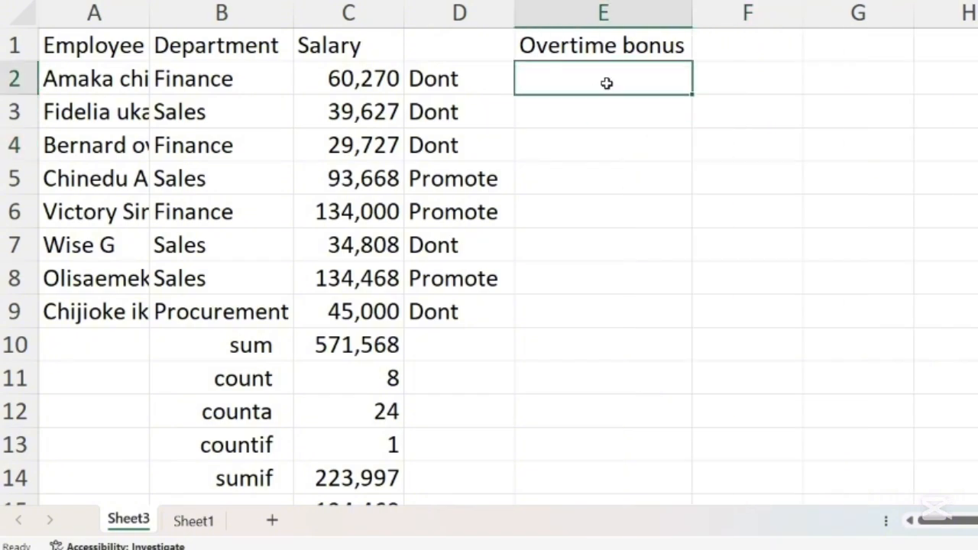
text(=x)
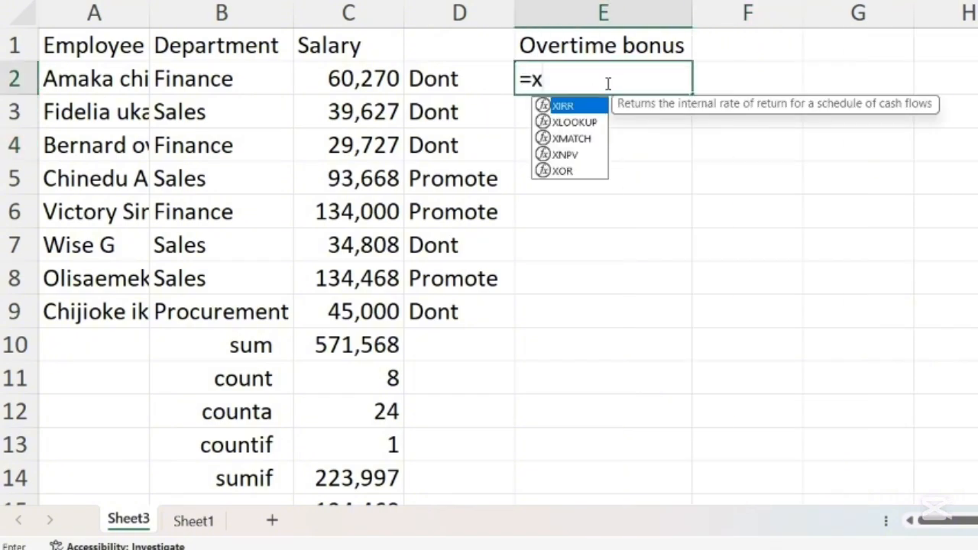
click(569, 127)
double_click(569, 123)
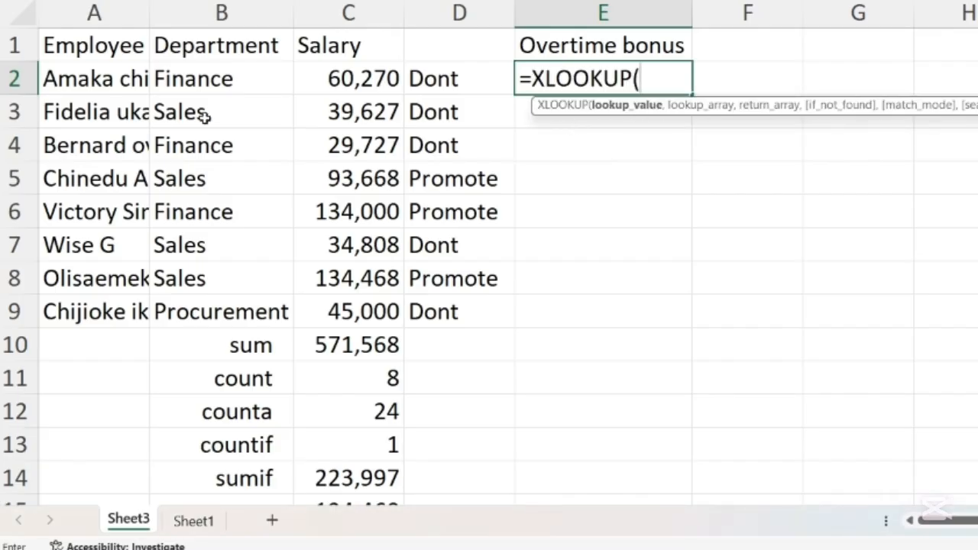
drag(123, 79, 108, 316)
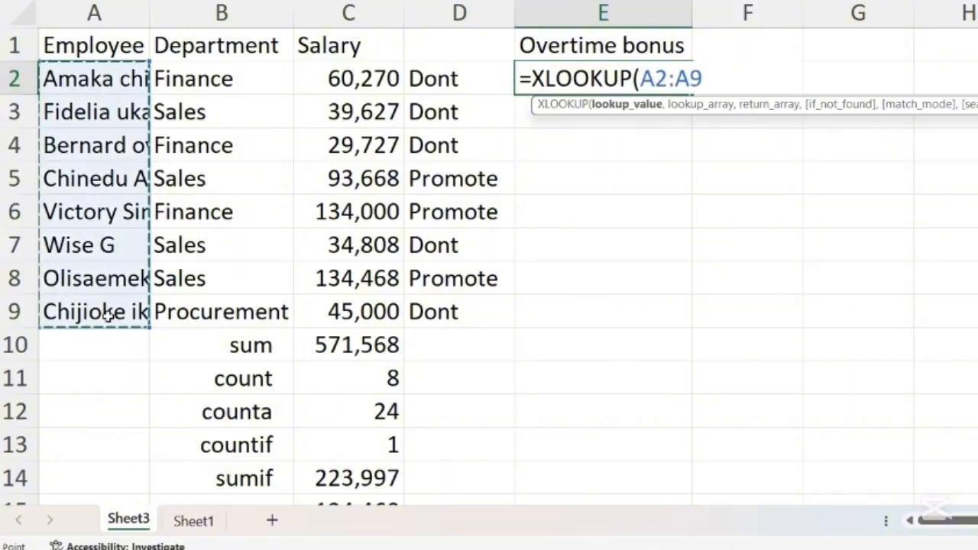
text(,)
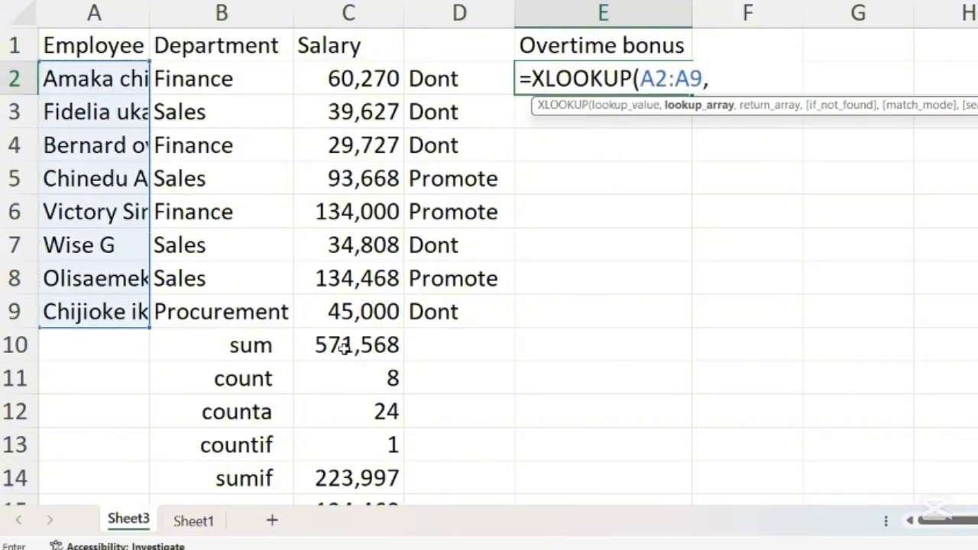
Complete the XLOOKUP with Sheet1!A3:A10 as lookup array and Sheet1!C3:C10 as return array, and review the formula in E2.
click(191, 520)
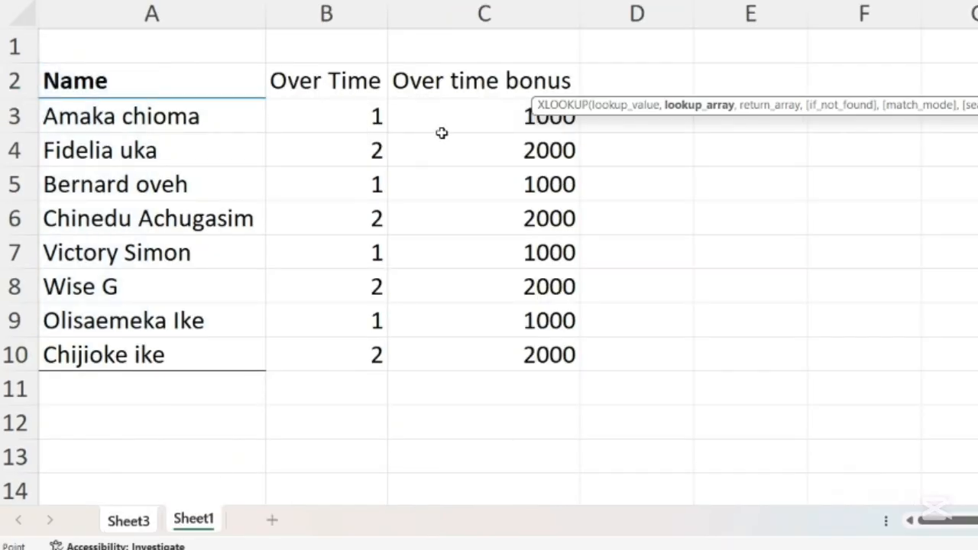
drag(244, 107, 194, 364)
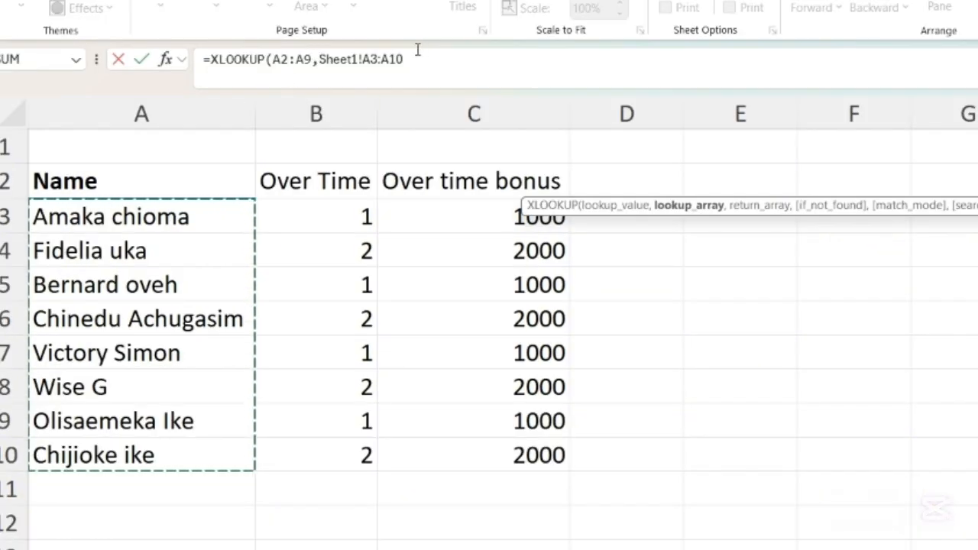
text(,)
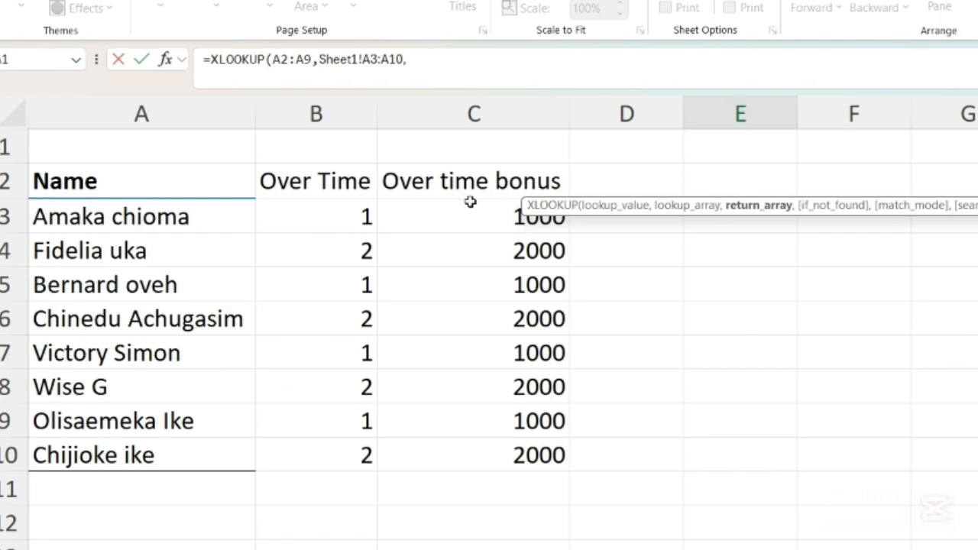
click(469, 205)
drag(469, 257, 469, 463)
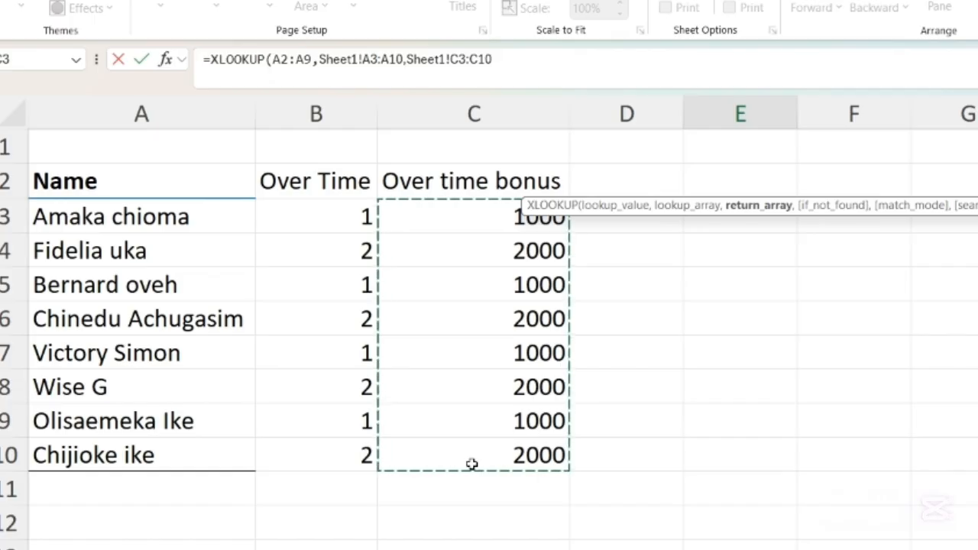
key(Return)
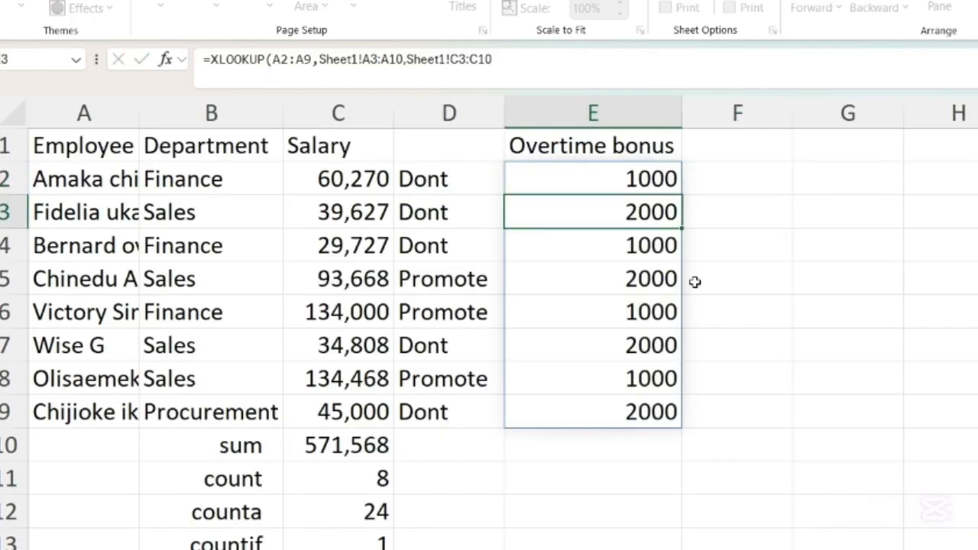
click(638, 178)
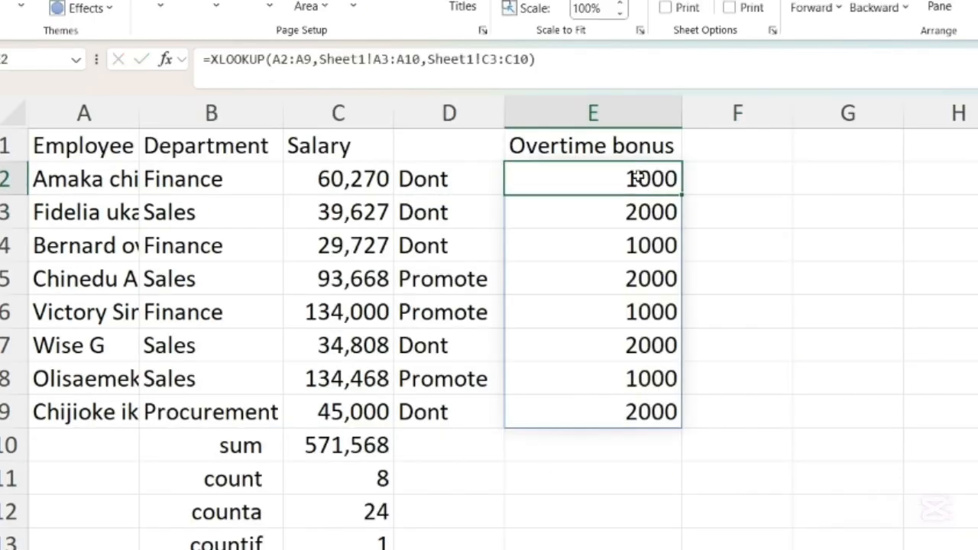
click(780, 176)
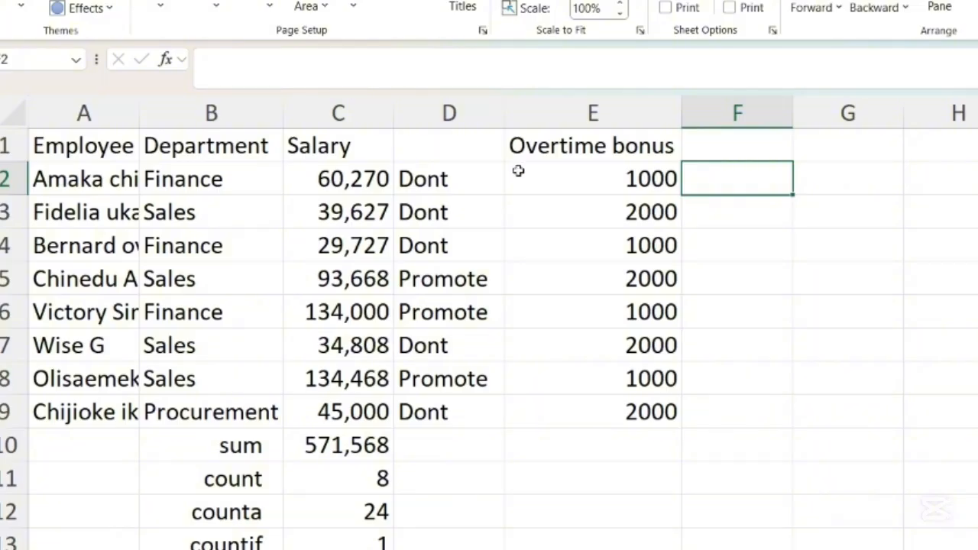
click(576, 177)
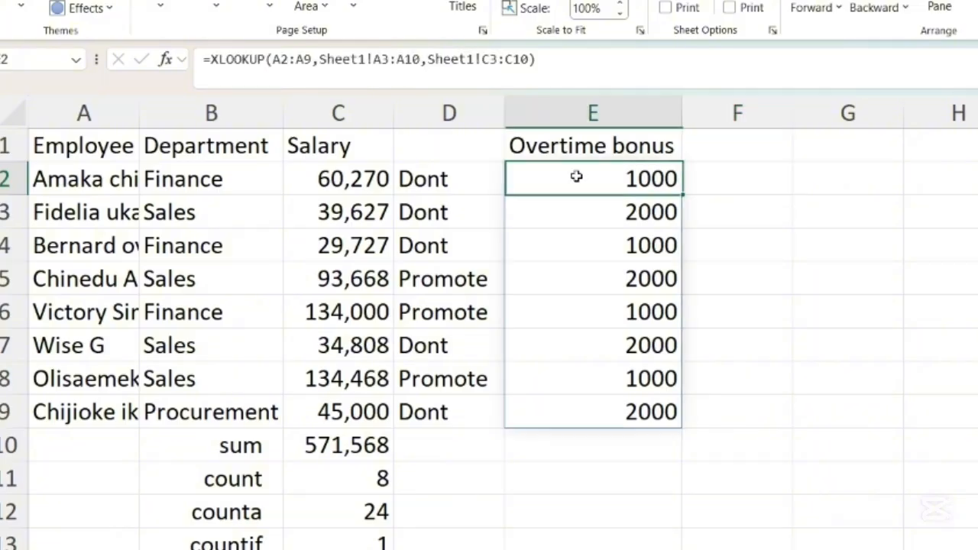